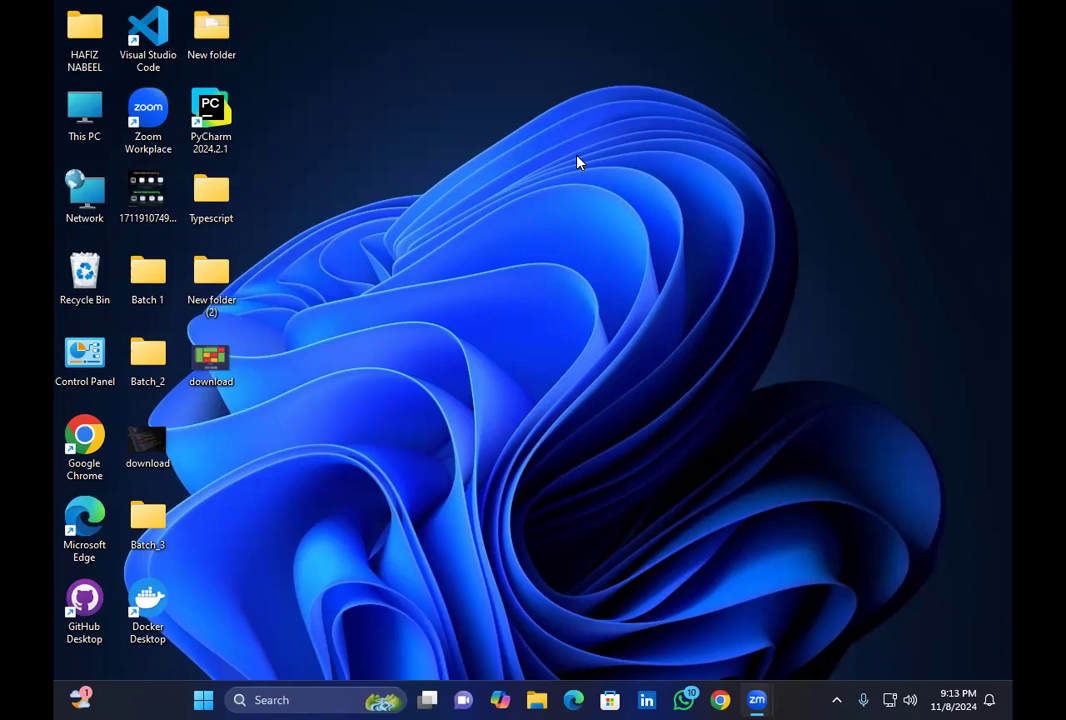
# Open the my-app folder inside Batch1 > Styling on Local Disk (E:)
pyautogui.doubleClick(80, 140)
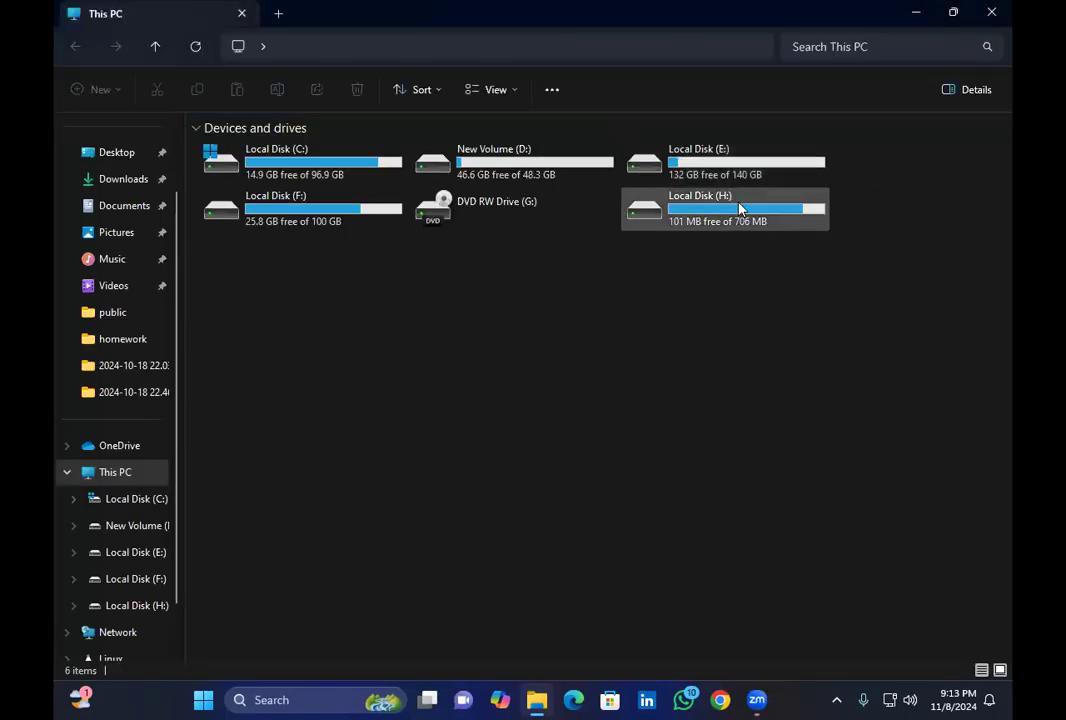
pyautogui.doubleClick(740, 176)
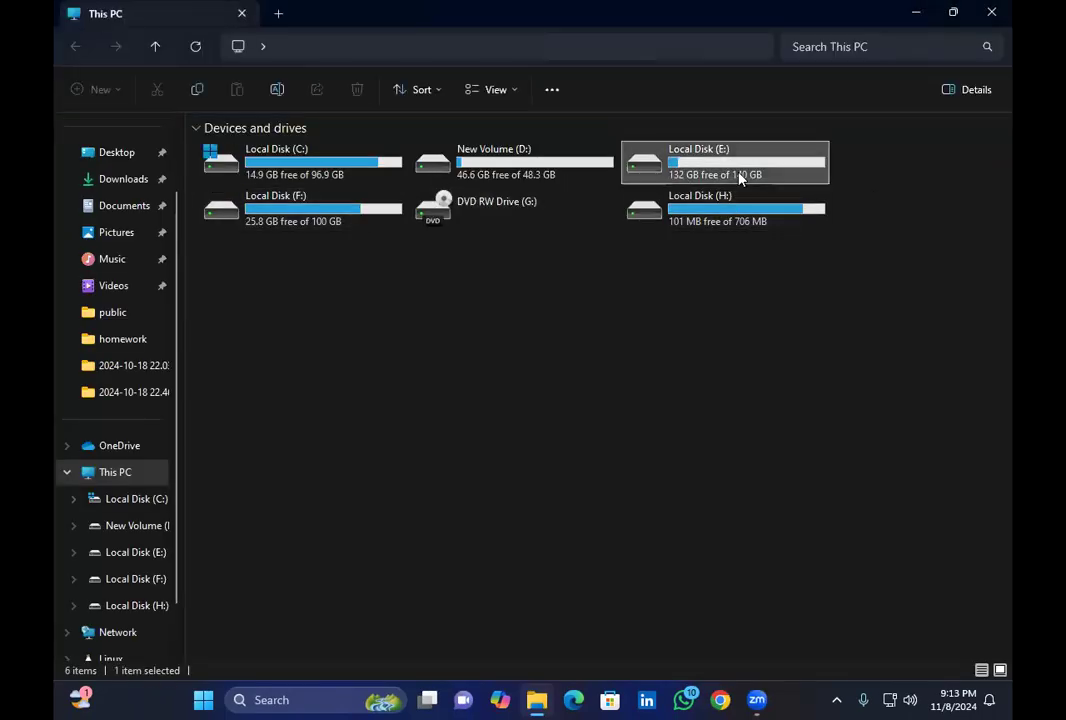
pyautogui.doubleClick(226, 145)
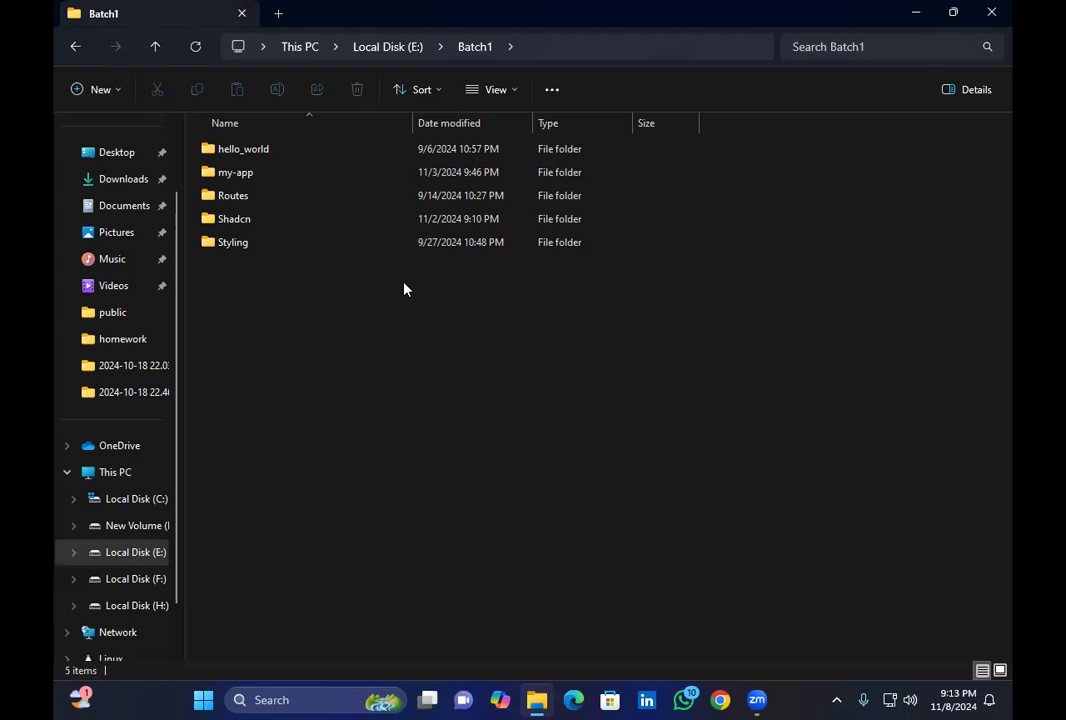
pyautogui.doubleClick(407, 245)
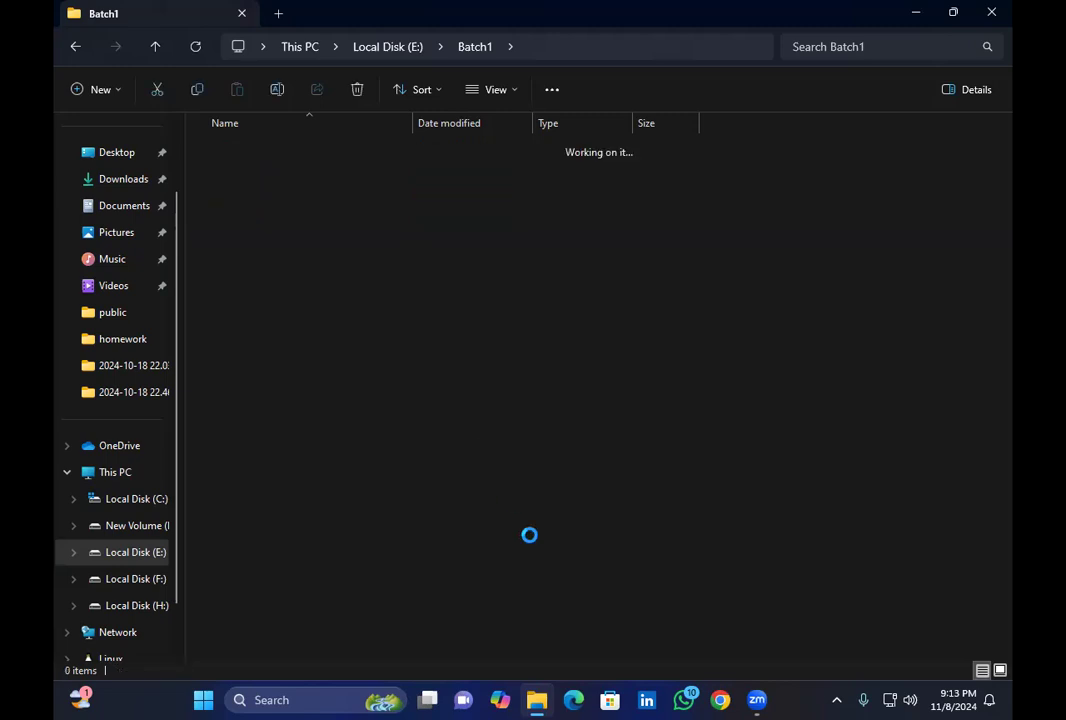
pyautogui.doubleClick(468, 156)
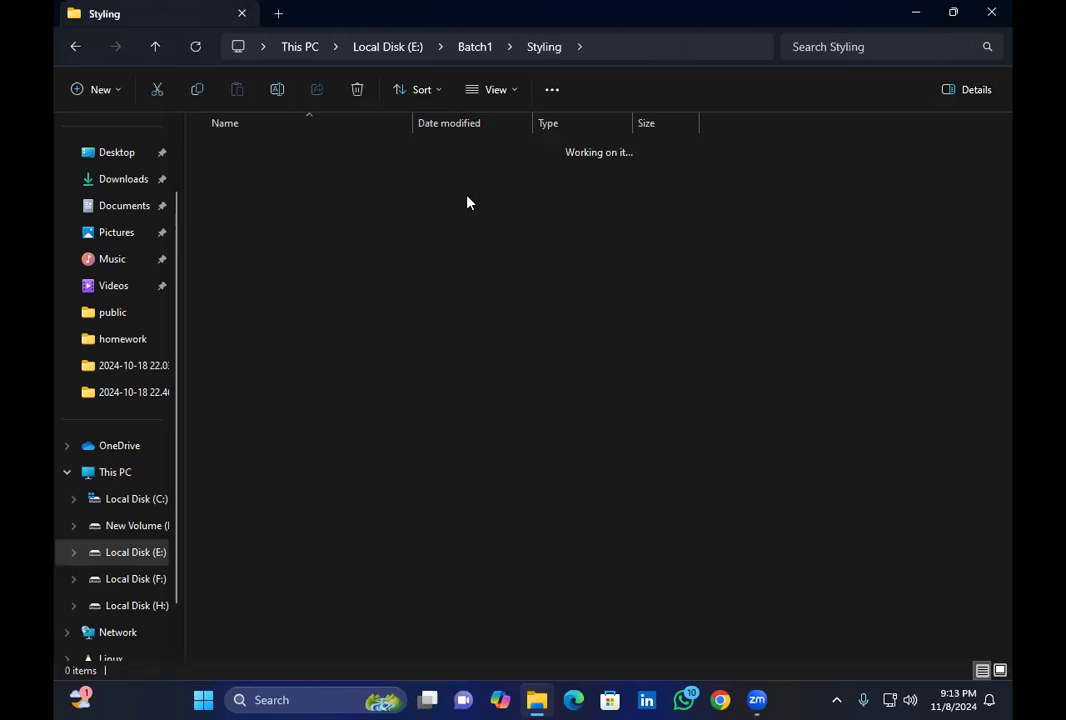
# Open the my-app folder as a project in Visual Studio Code
pyautogui.rightClick(493, 509)
pyautogui.click(576, 526)
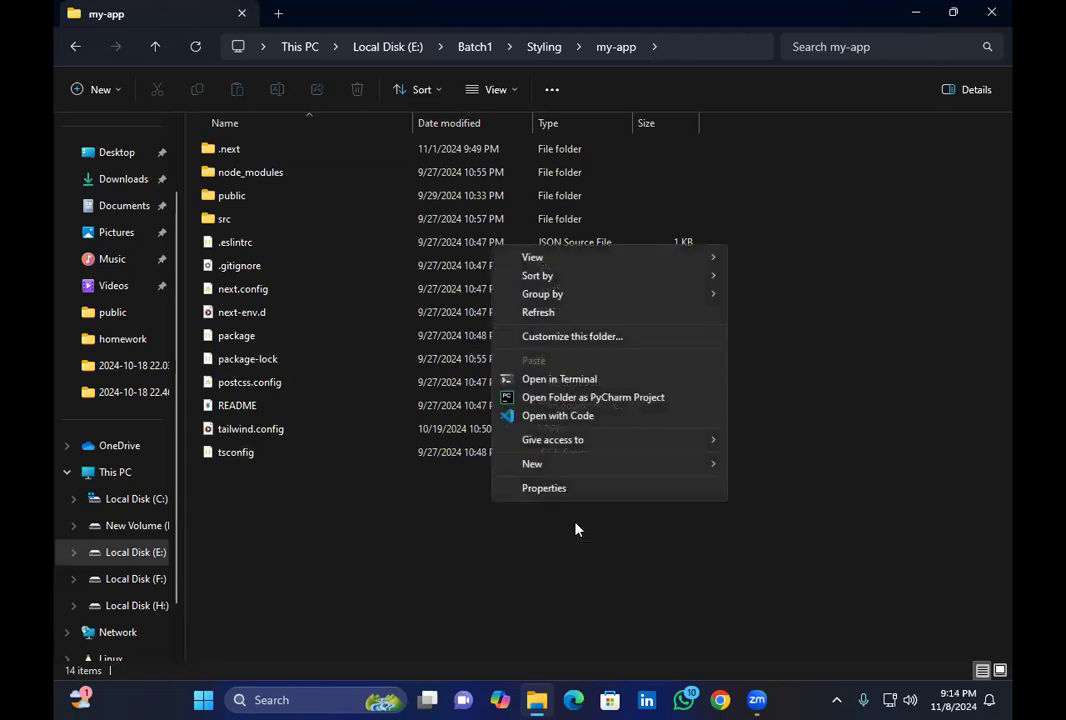
pyautogui.click(545, 416)
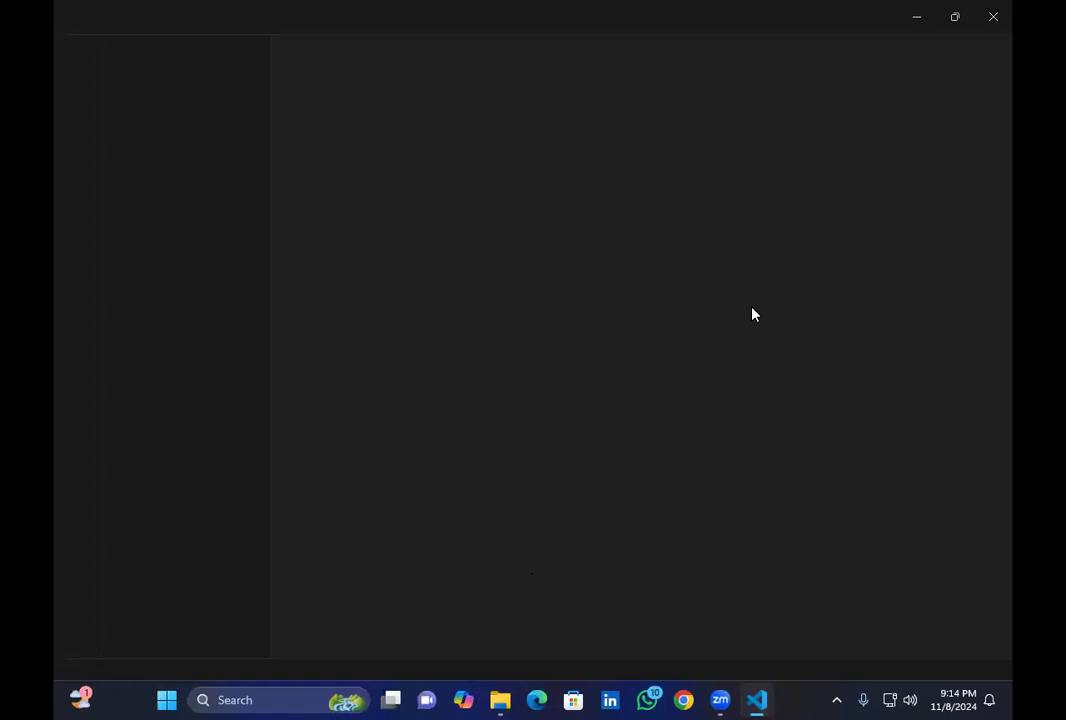
pyautogui.click(990, 415)
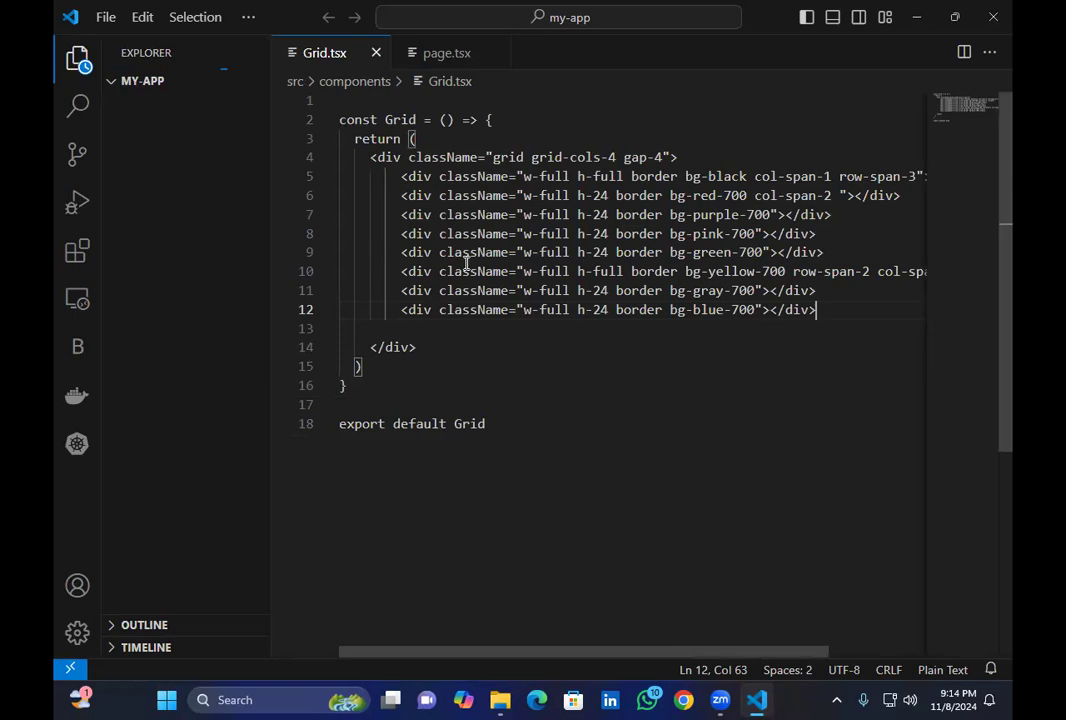
pyautogui.click(405, 256)
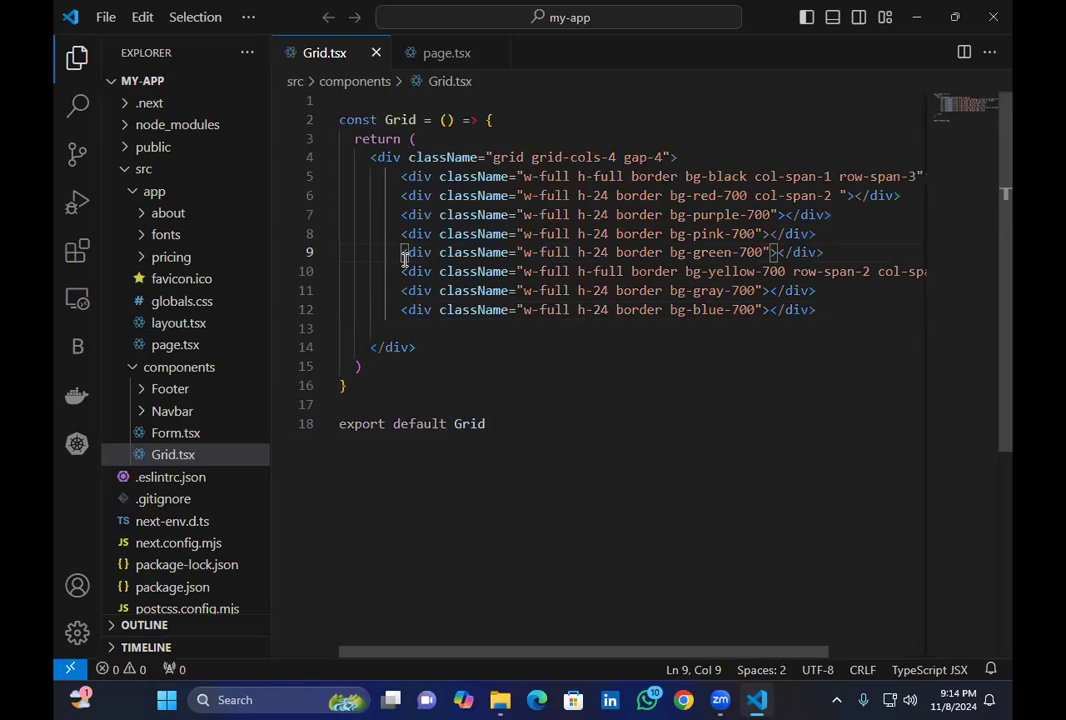
pyautogui.moveTo(402, 253); pyautogui.dragTo(438, 253)
pyautogui.keyDown('shift'); pyautogui.click(830, 253); pyautogui.keyUp('shift')
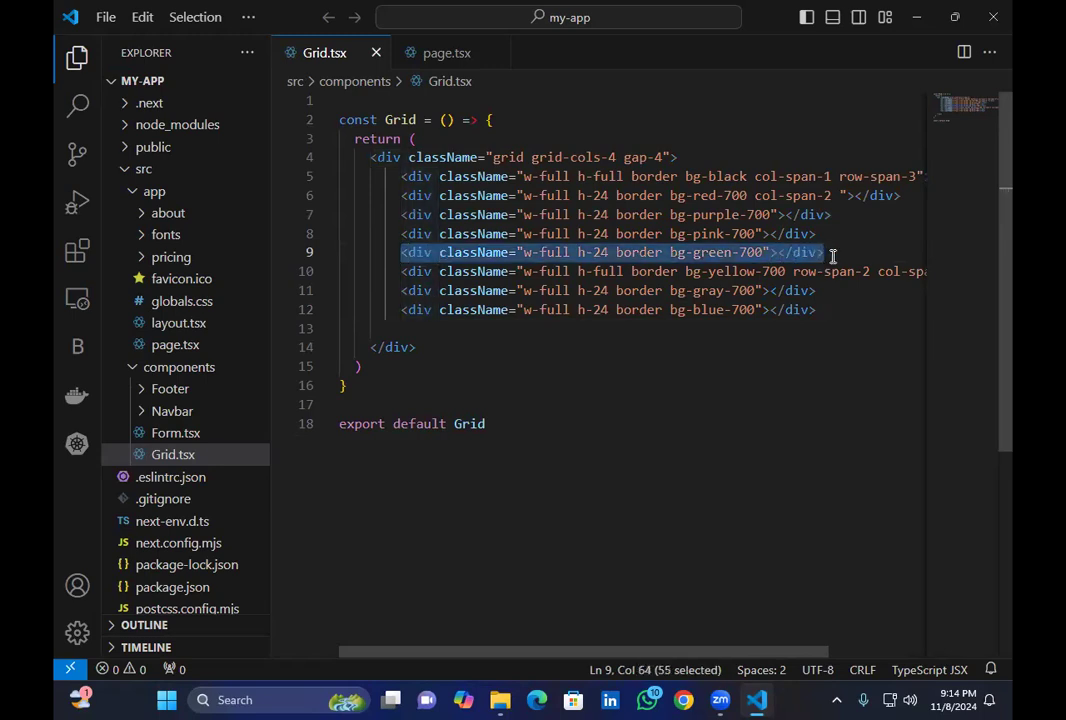
pyautogui.click(830, 253)
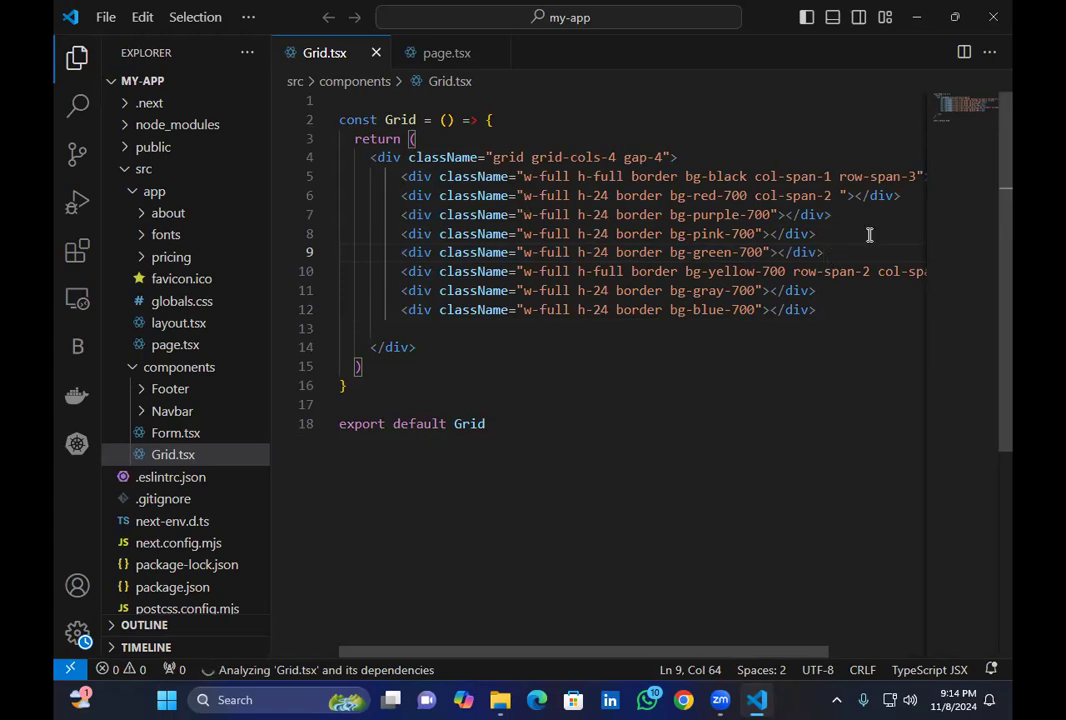
pyautogui.keyDown('shift'); pyautogui.click(477, 176); pyautogui.keyUp('shift')
pyautogui.click(860, 245)
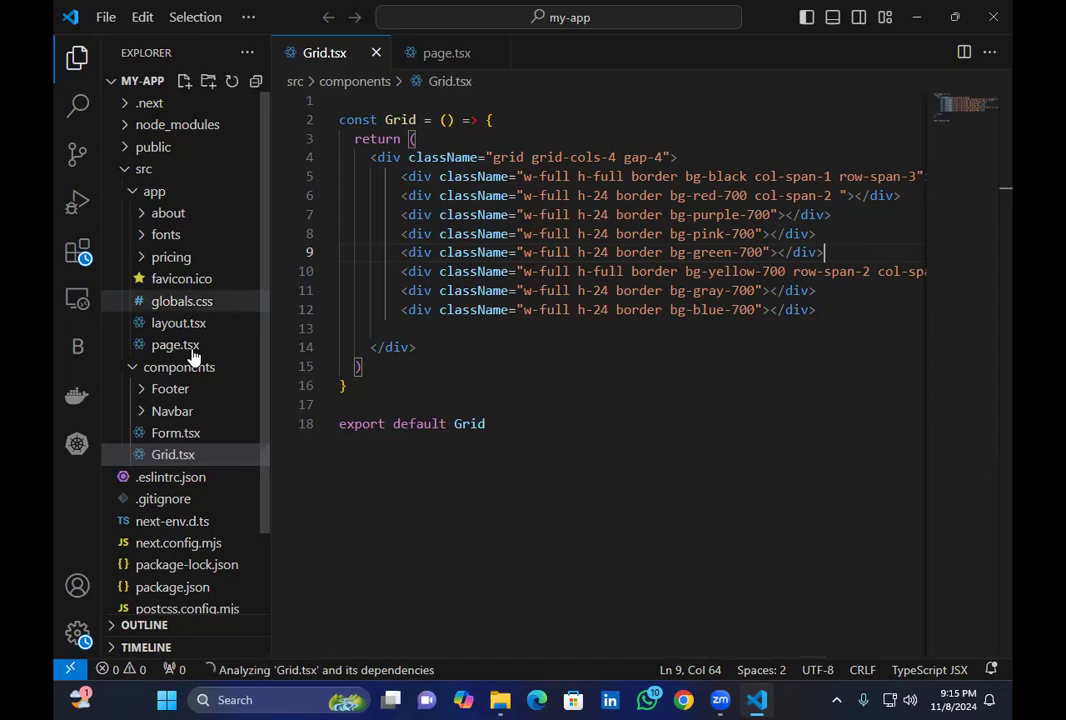
# Switch to page.tsx and uncomment the Navbar import on line 1
pyautogui.hotkey('ctrl', 'Tab')
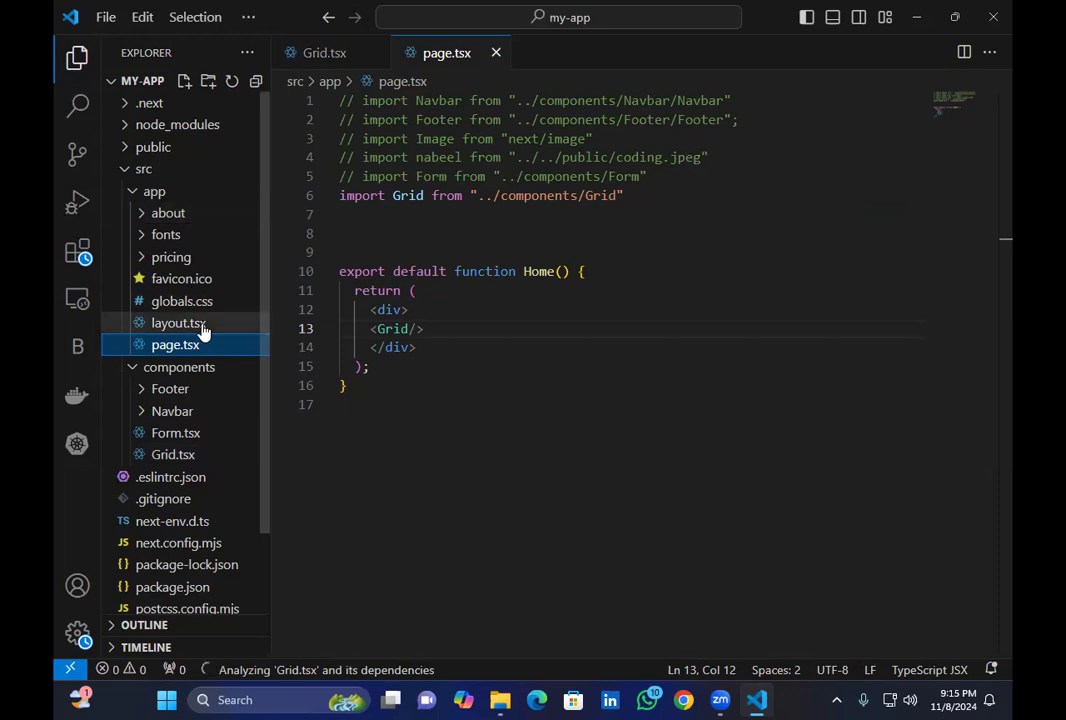
pyautogui.click(530, 331)
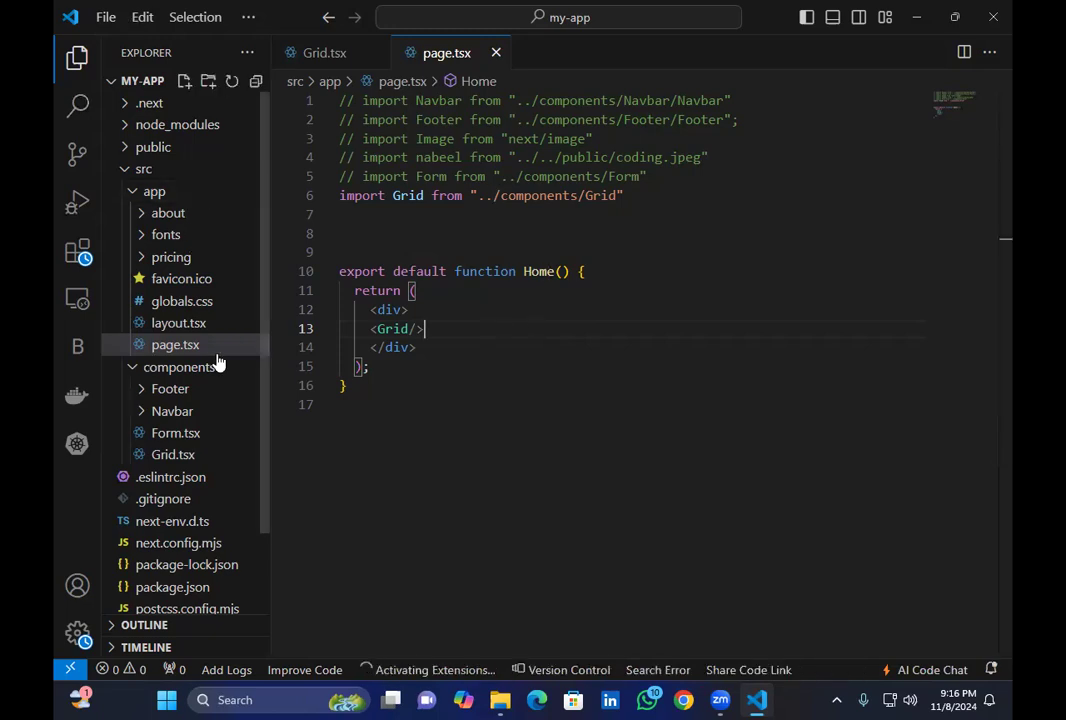
pyautogui.click(423, 349)
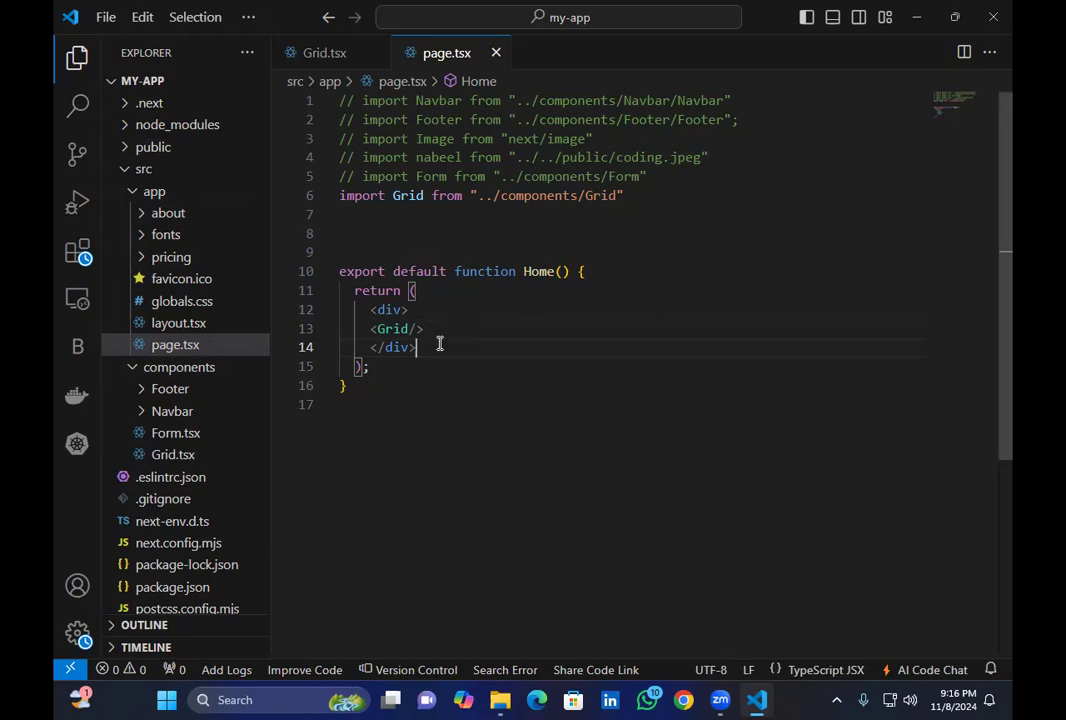
pyautogui.click(759, 105)
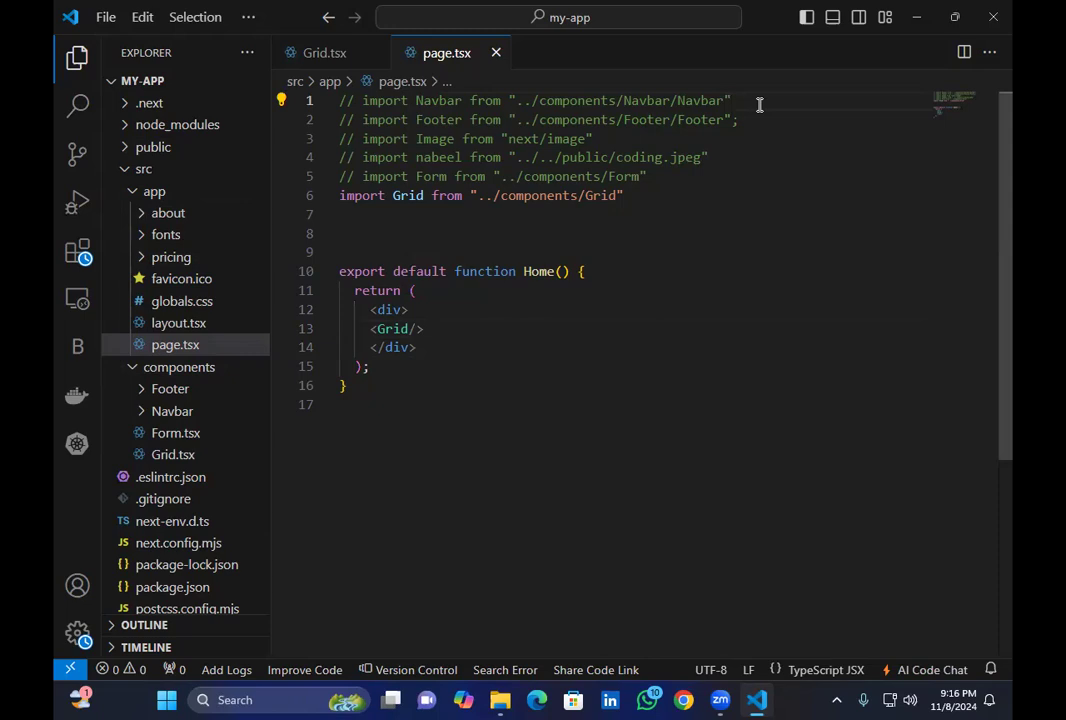
pyautogui.hotkey('ctrl', '/')
# Add a self-closing <Navbar/> element on a new line above <Grid/> in the Home component's div
pyautogui.click(467, 313)
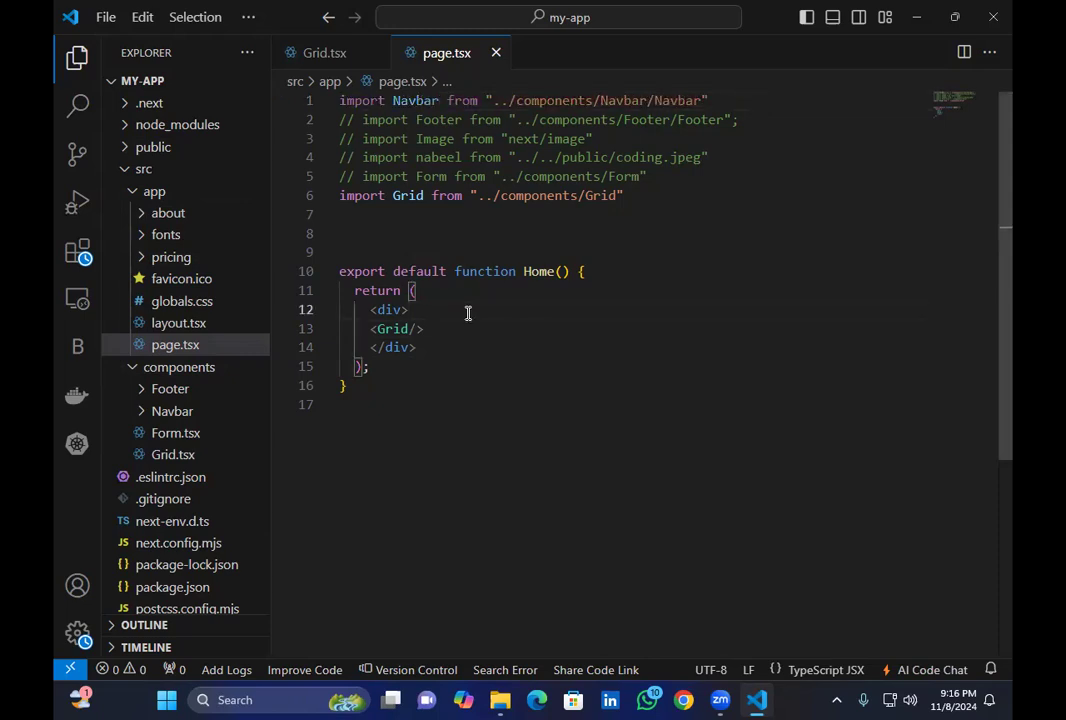
pyautogui.press('Return')
pyautogui.write('<Nav')
pyautogui.press('Return')
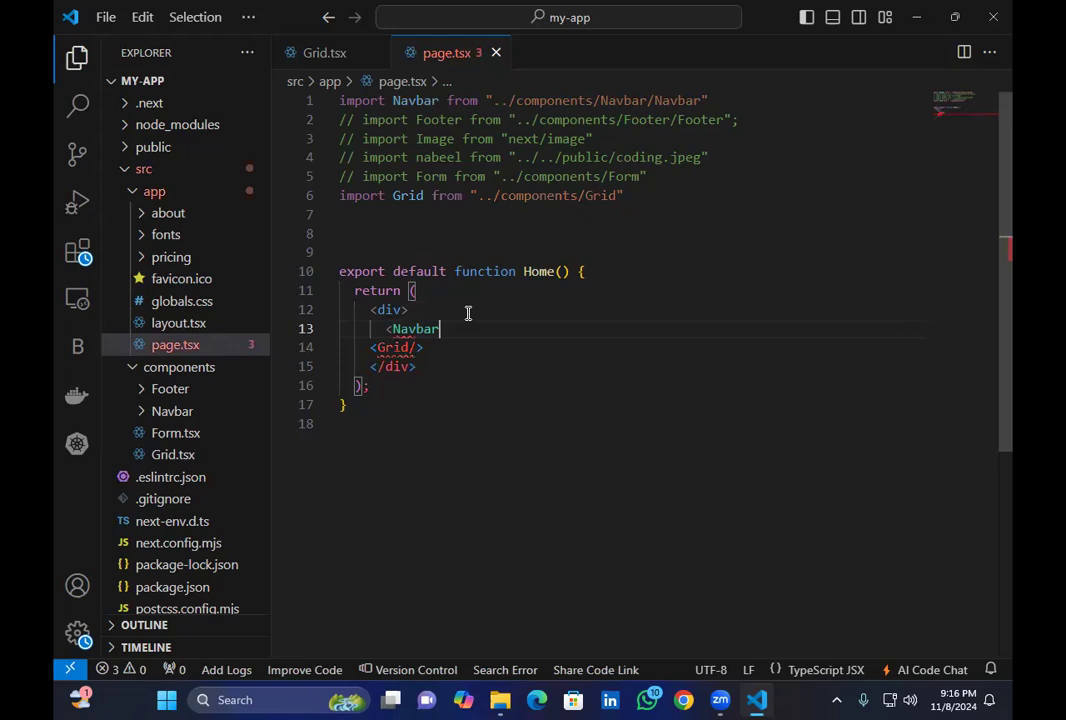
pyautogui.write('>')
pyautogui.hotkey('shift', 'End')
pyautogui.press('Delete')
pyautogui.write('/>')
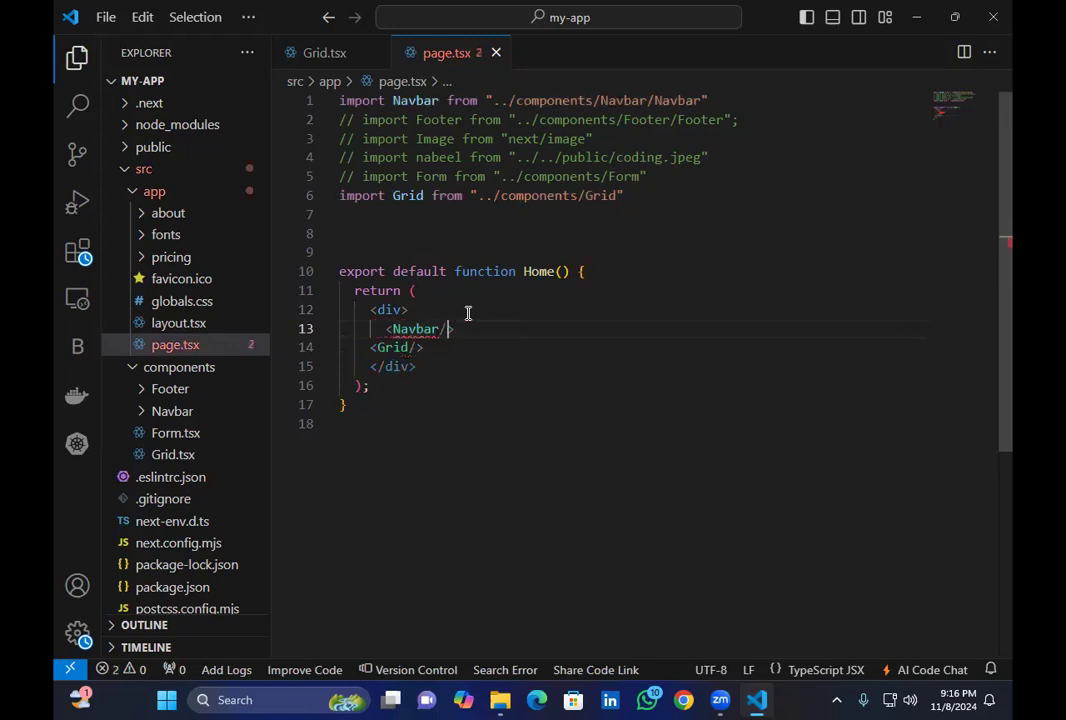
pyautogui.write('>')
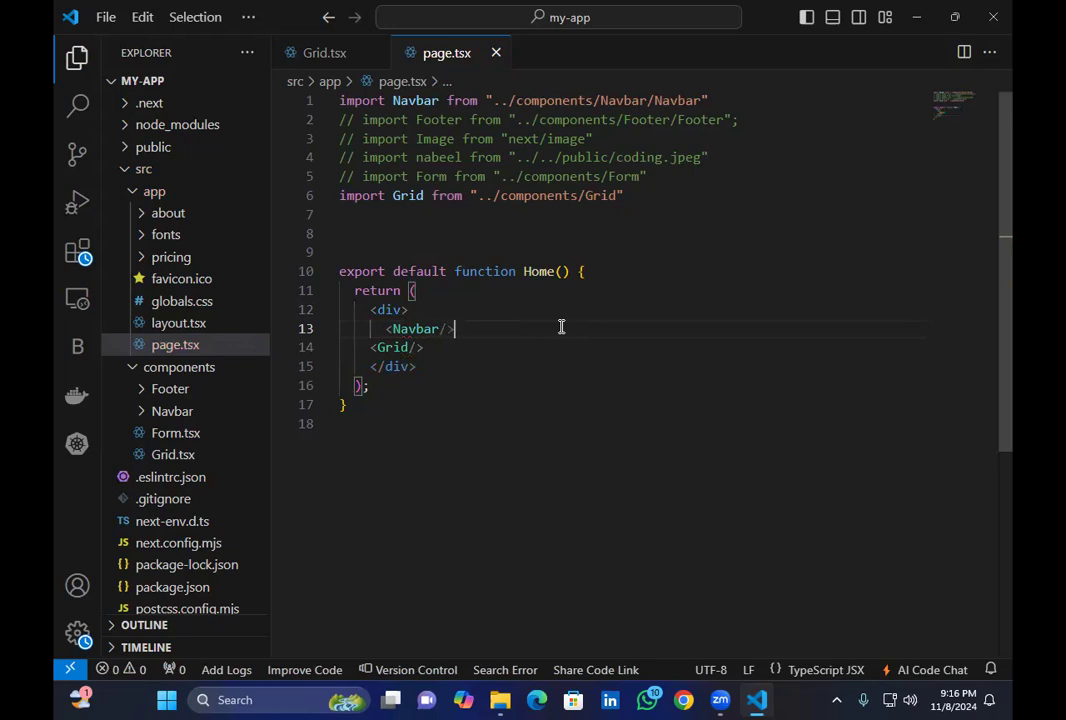
# Uncomment the Form import and insert a Form element on a new line below <Navbar/>
pyautogui.click(655, 176)
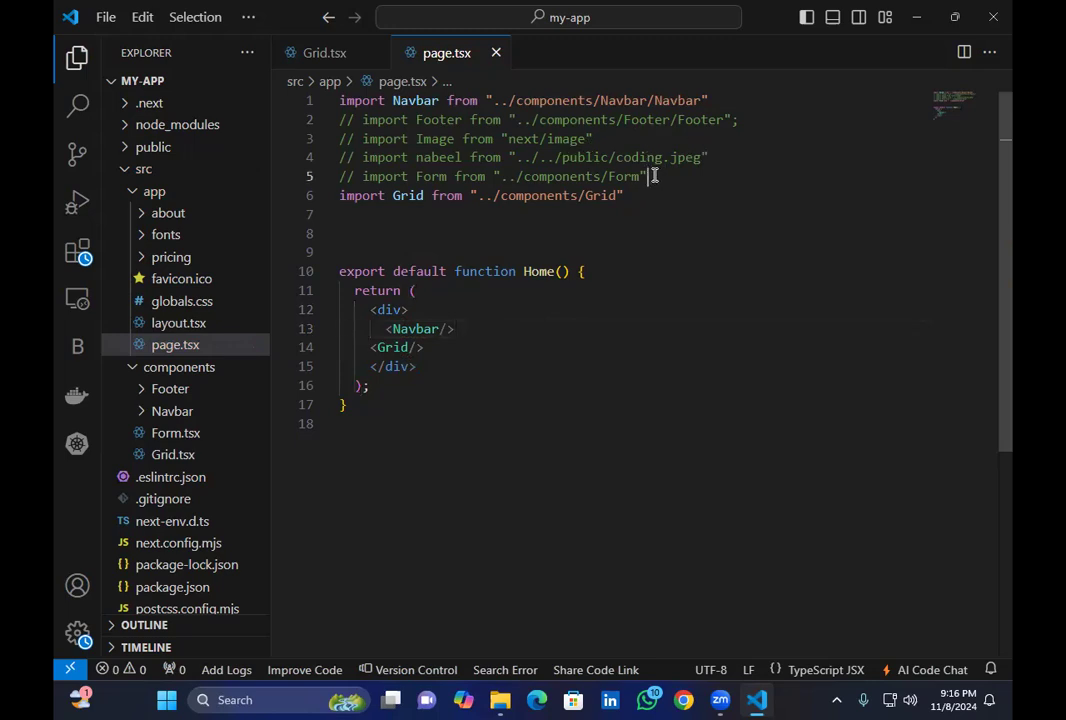
pyautogui.hotkey('ctrl', '/')
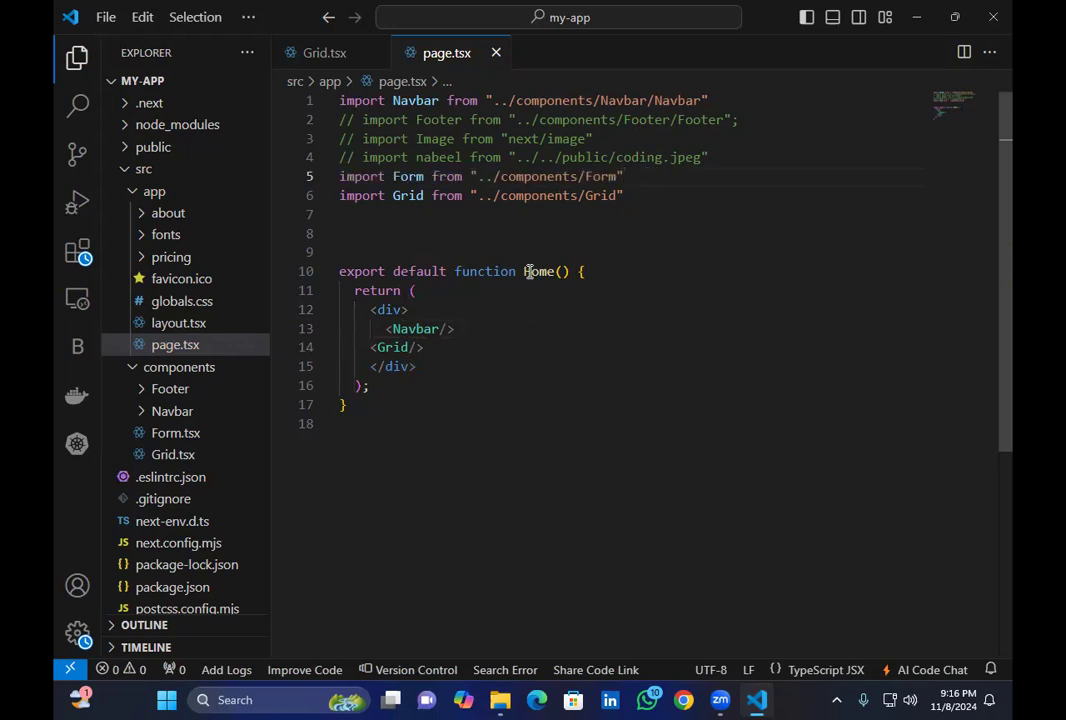
pyautogui.click(481, 334)
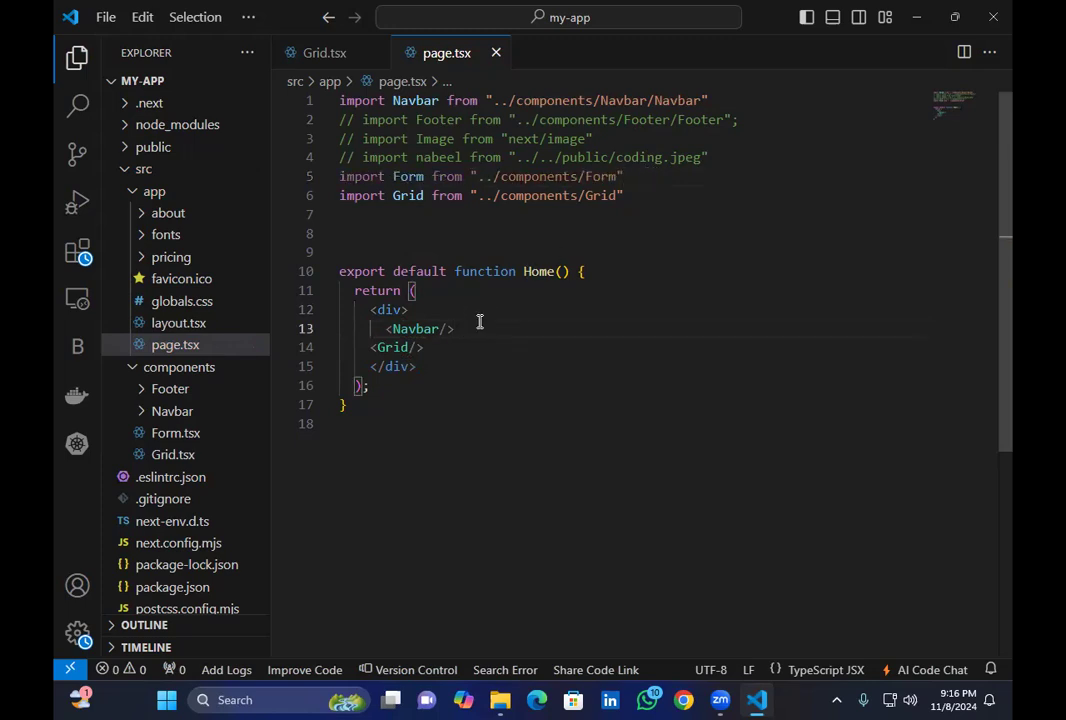
pyautogui.press('Return')
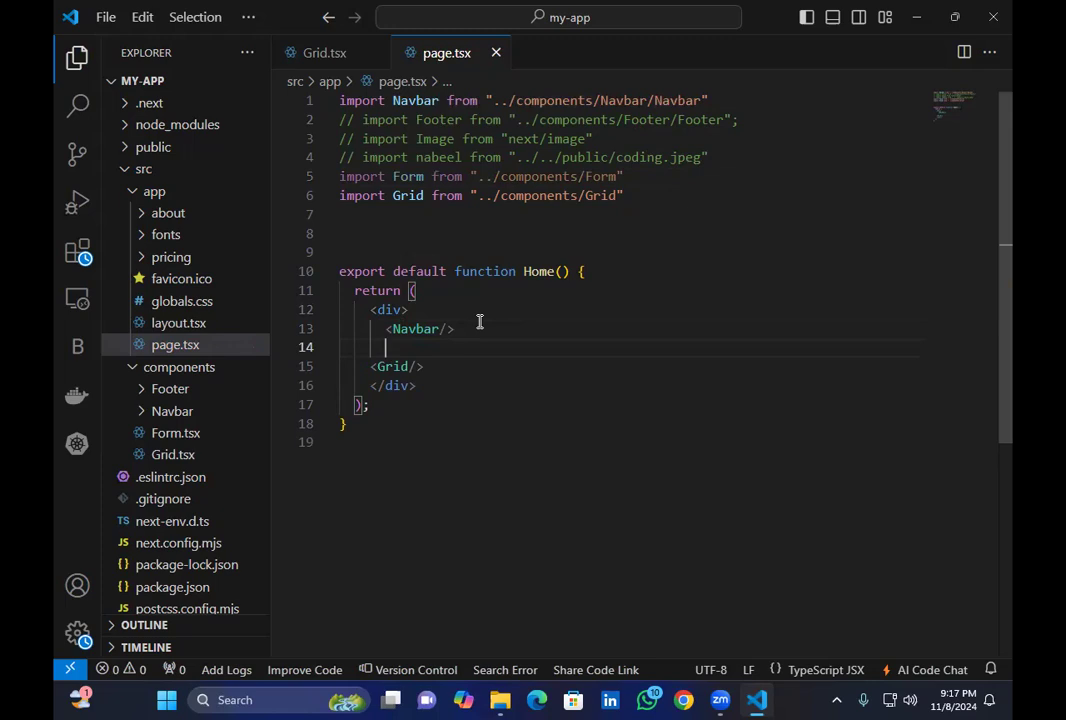
pyautogui.write('For')
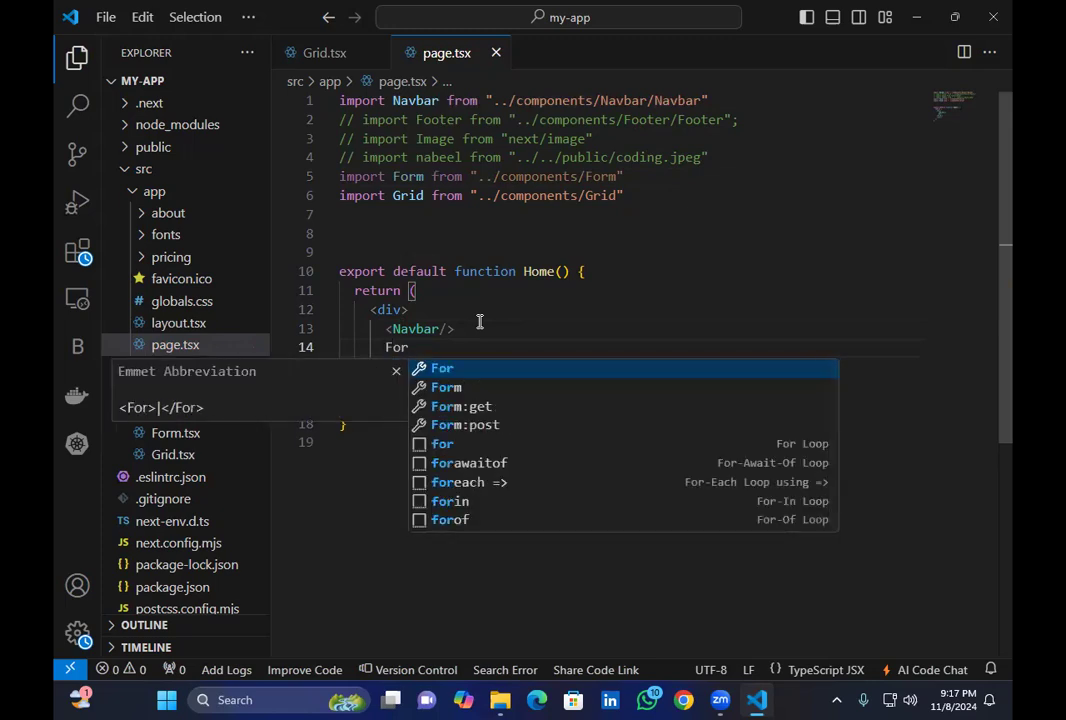
pyautogui.press('Down')
pyautogui.press('Return')
# Replace the Form element's opening and closing tag pair with a self-closing <Form/>
pyautogui.press('Down')
pyautogui.press('Up')
pyautogui.press('Right')
pyautogui.press('Right')
pyautogui.press('Right')
pyautogui.press('Right')
pyautogui.press('Right')
pyautogui.press('Right')
pyautogui.press('BackSpace')
pyautogui.press('BackSpace')
pyautogui.press('BackSpace')
pyautogui.press('BackSpace')
pyautogui.press('BackSpace')
pyautogui.press('BackSpace')
pyautogui.press('BackSpace')
pyautogui.press('BackSpace')
pyautogui.write('/>')
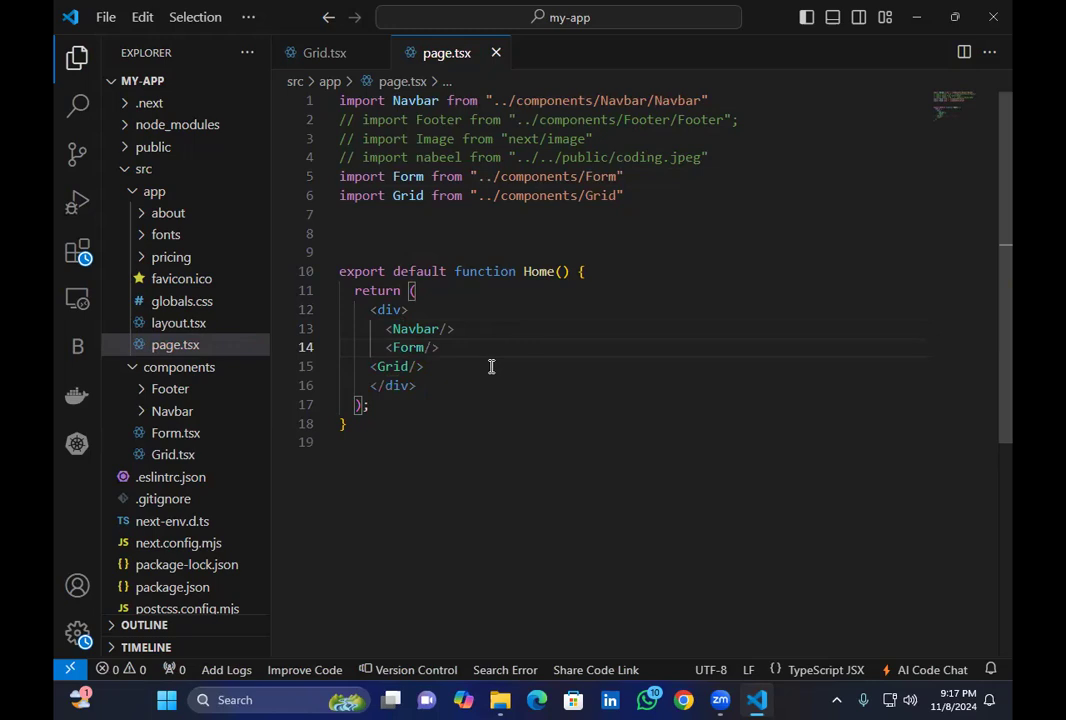
# Add an empty line below <Grid/> and uncomment the Footer import on line 2
pyautogui.click(513, 364)
pyautogui.press('Return')
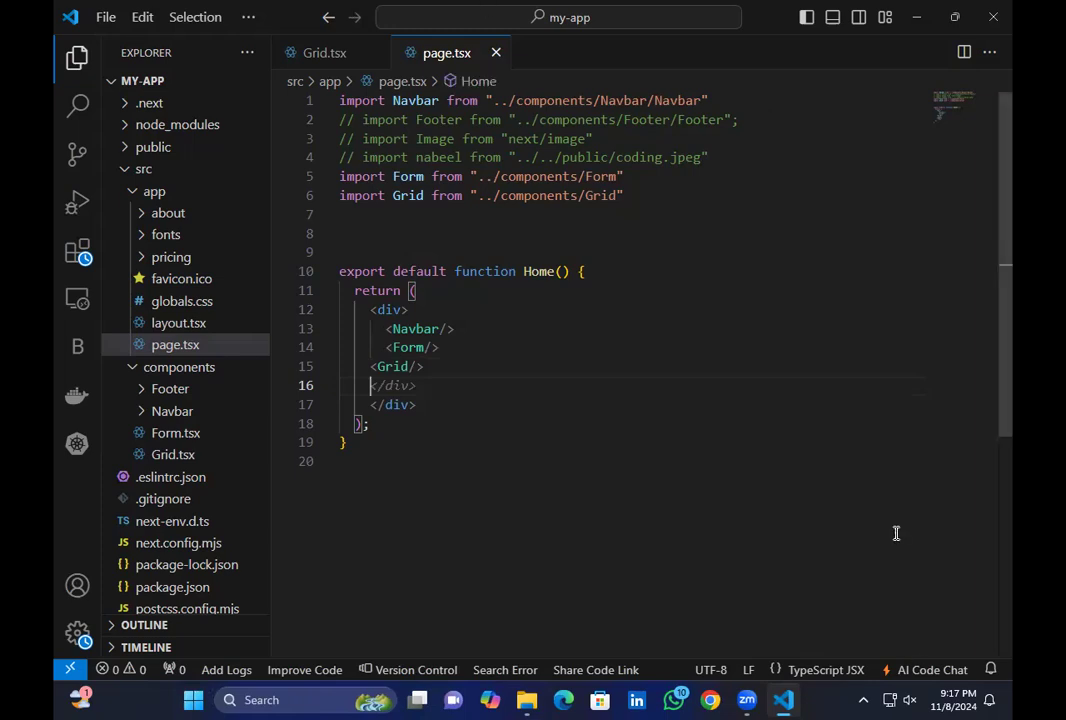
pyautogui.press('Escape')
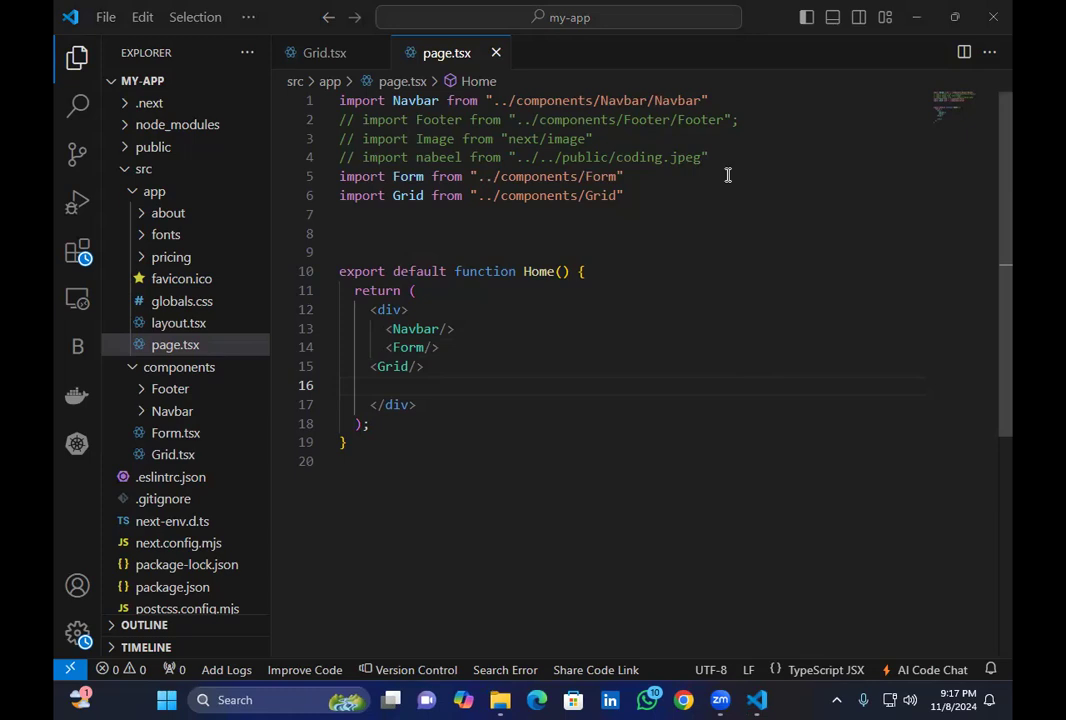
pyautogui.click(751, 119)
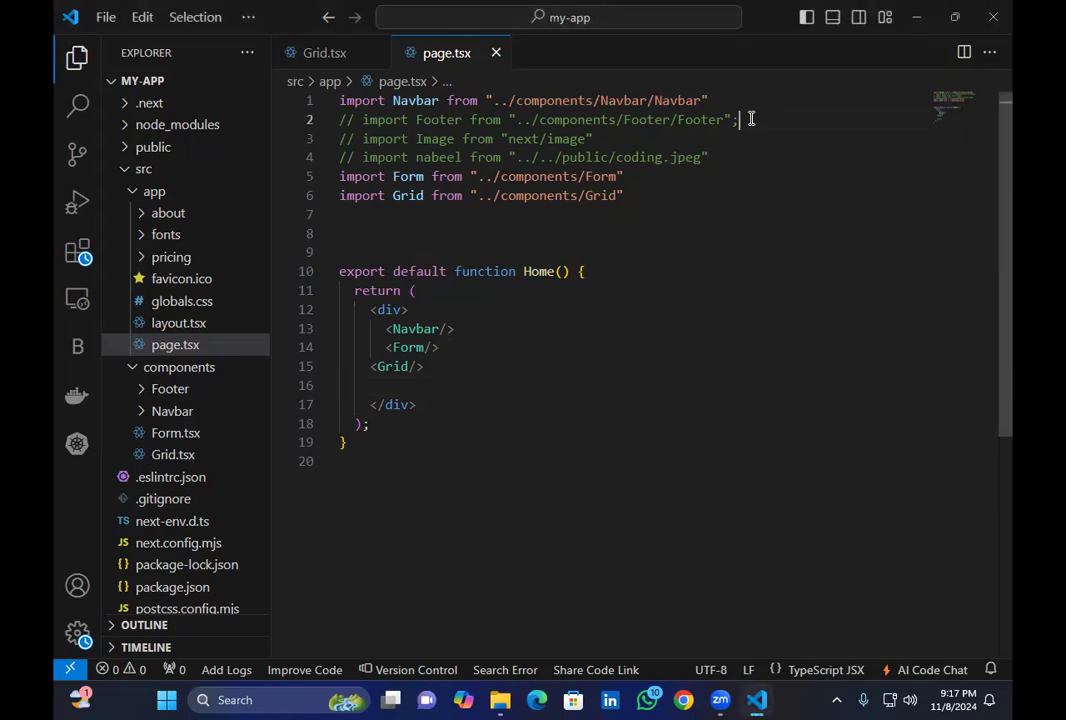
pyautogui.hotkey('ctrl', '/')
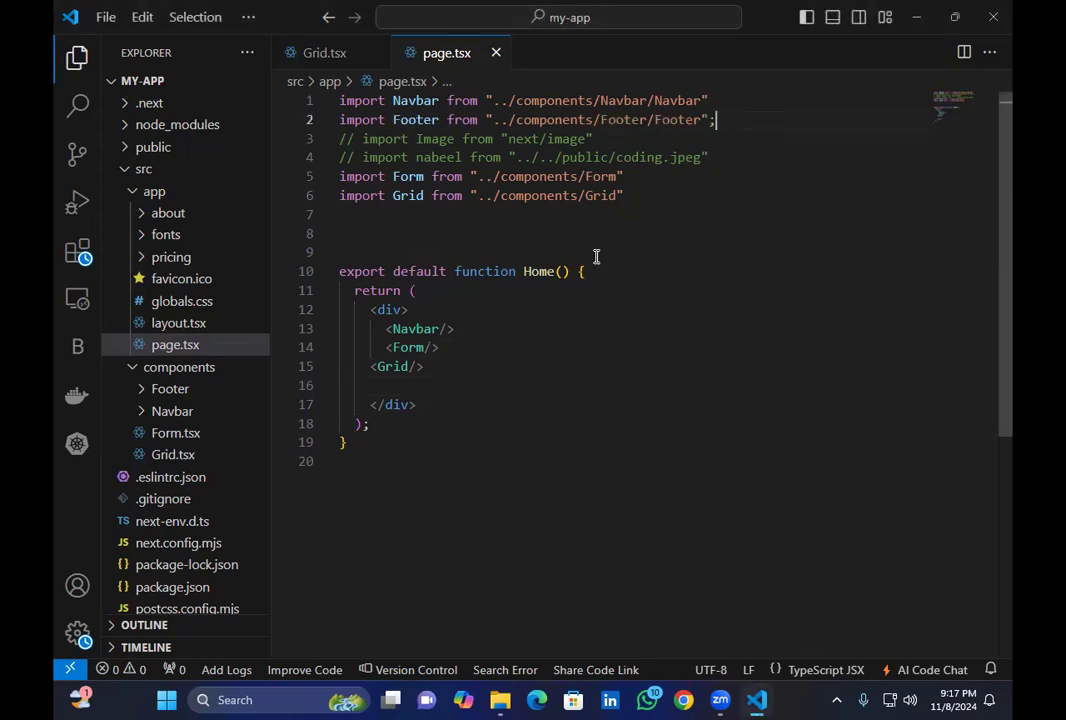
# Insert a Footer element with opening and closing tags on the empty line below <Grid/>
pyautogui.click(453, 380)
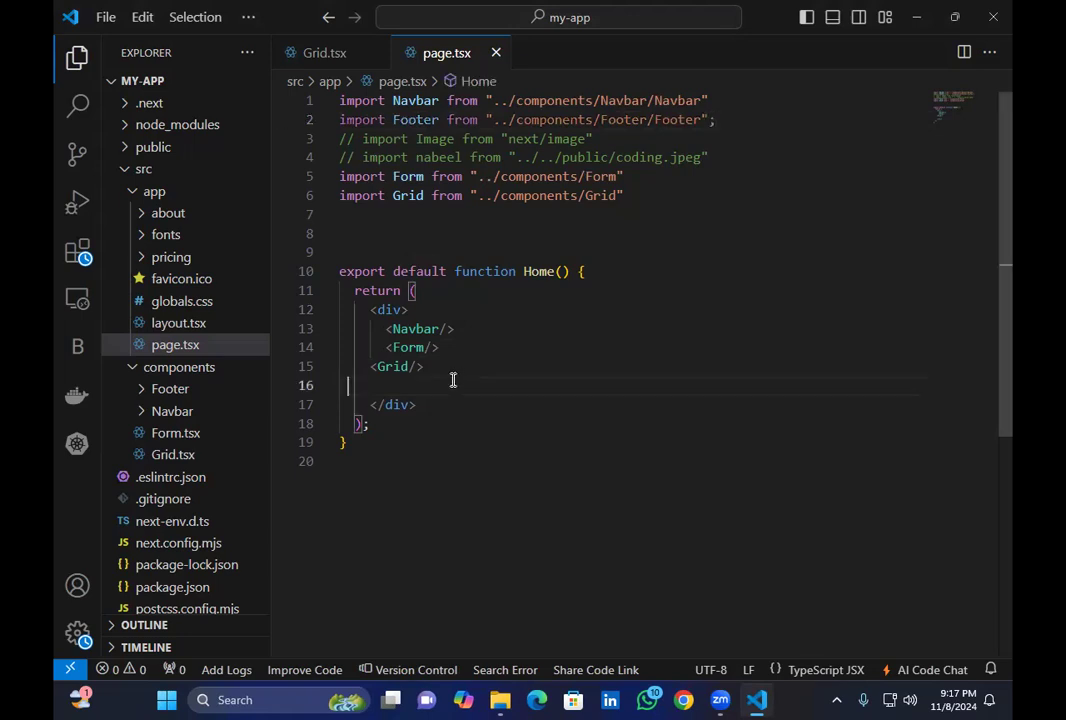
pyautogui.write('Foo')
pyautogui.press('Down')
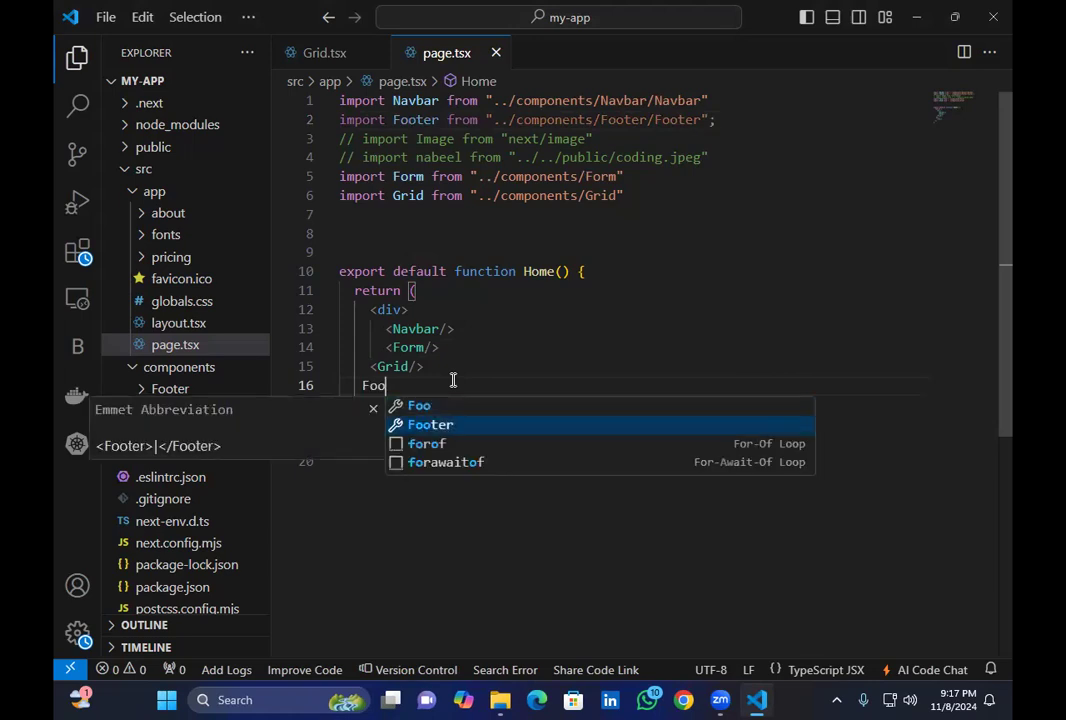
pyautogui.press('Return')
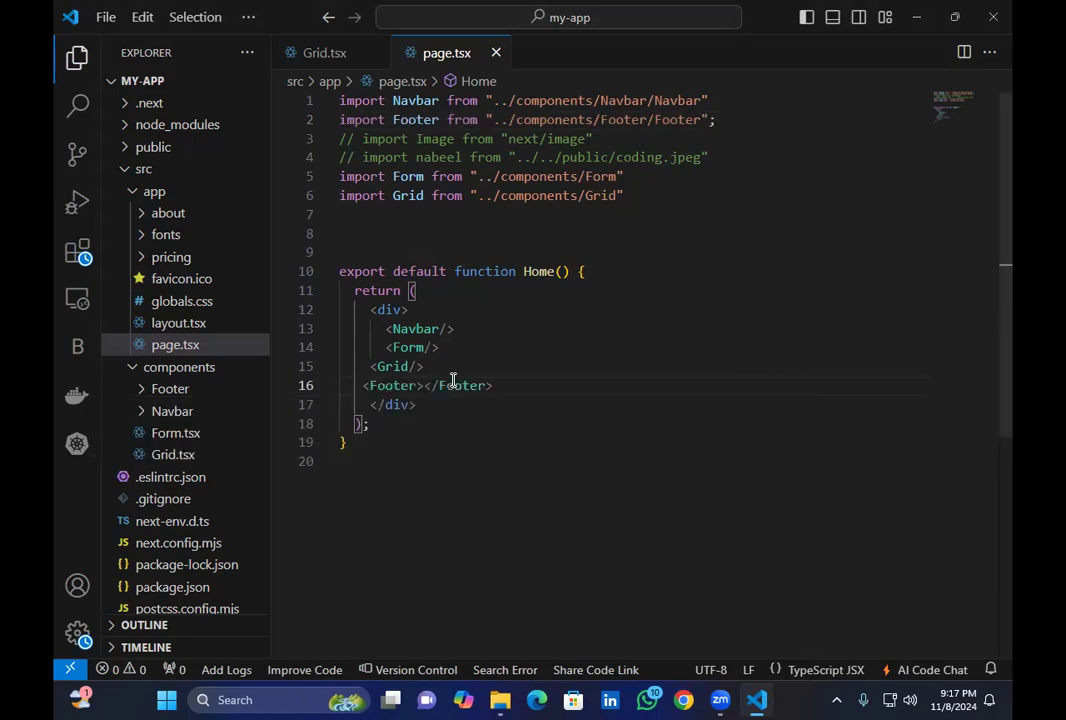
# Replace the Footer element's opening and closing tag pair with a self-closing <Footer/>
pyautogui.hotkey('shift', 'End')
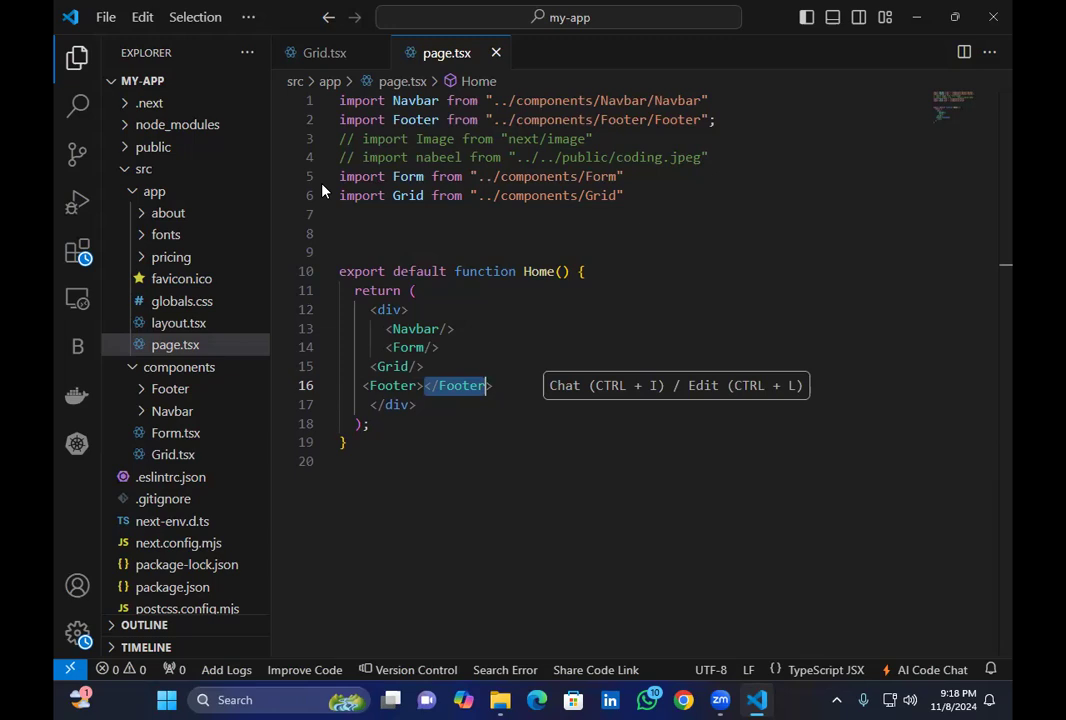
pyautogui.click(490, 388)
pyautogui.write('>')
pyautogui.keyDown('shift'); pyautogui.click(426, 388); pyautogui.keyUp('shift')
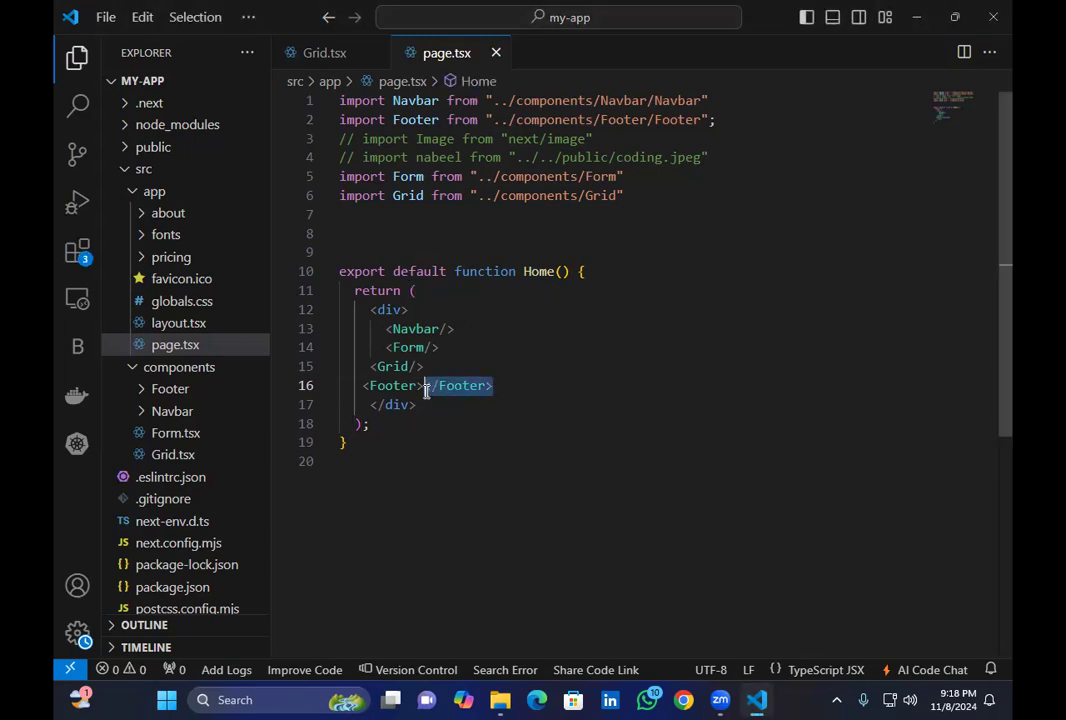
pyautogui.press('BackSpace')
pyautogui.write('/>')
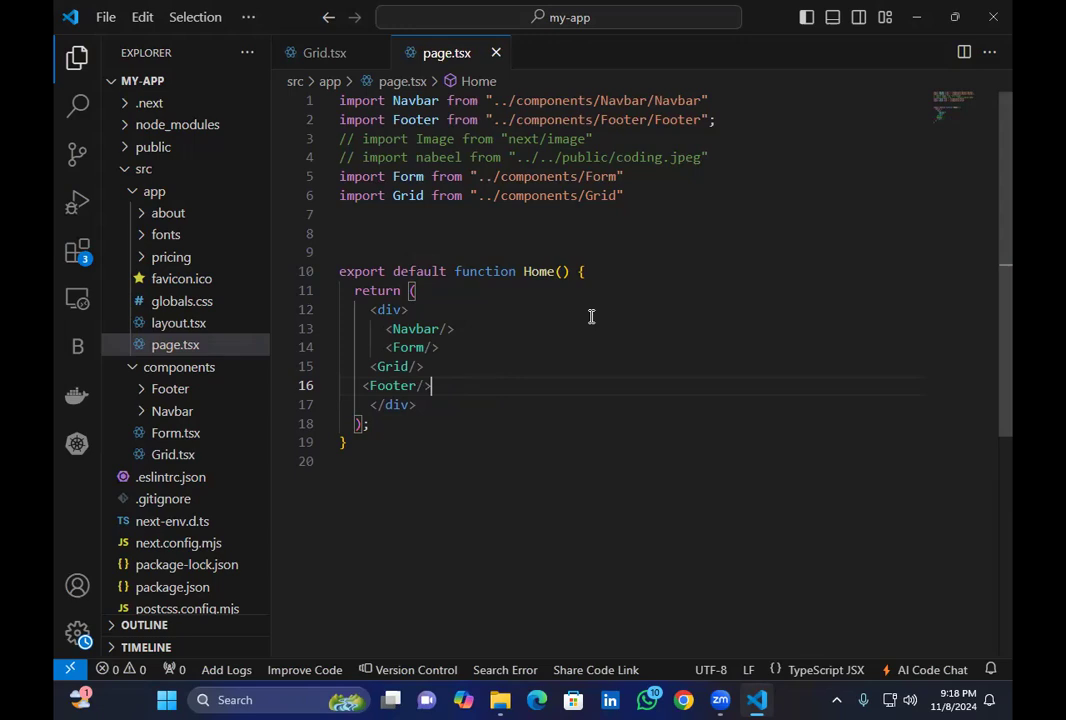
pyautogui.click(362, 385)
# Open layout.tsx from the src/app folder and delete its Navbar import line
pyautogui.hotkey('ctrl', 'shift', 'e')
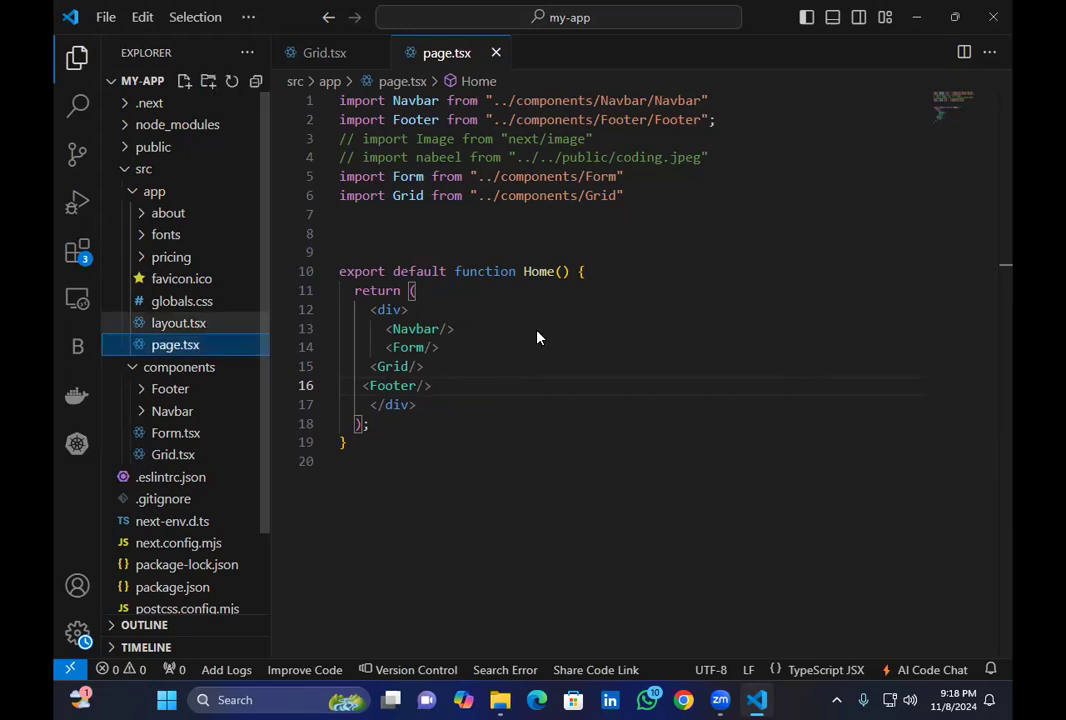
pyautogui.press('Up')
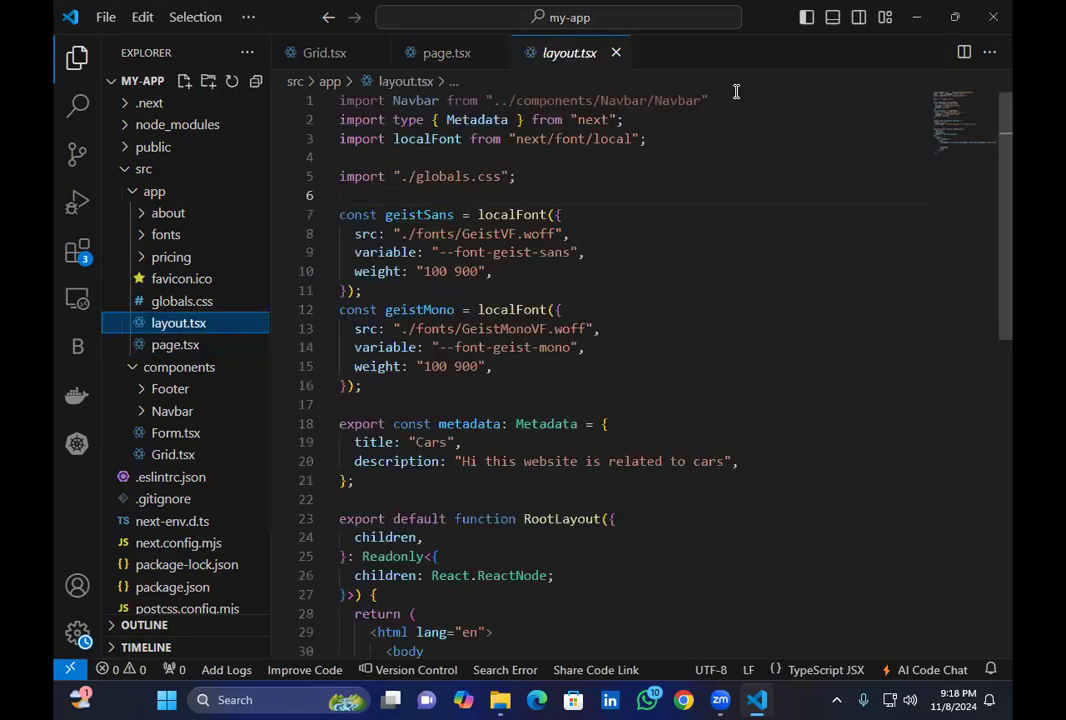
pyautogui.press('Return')
pyautogui.click(736, 93)
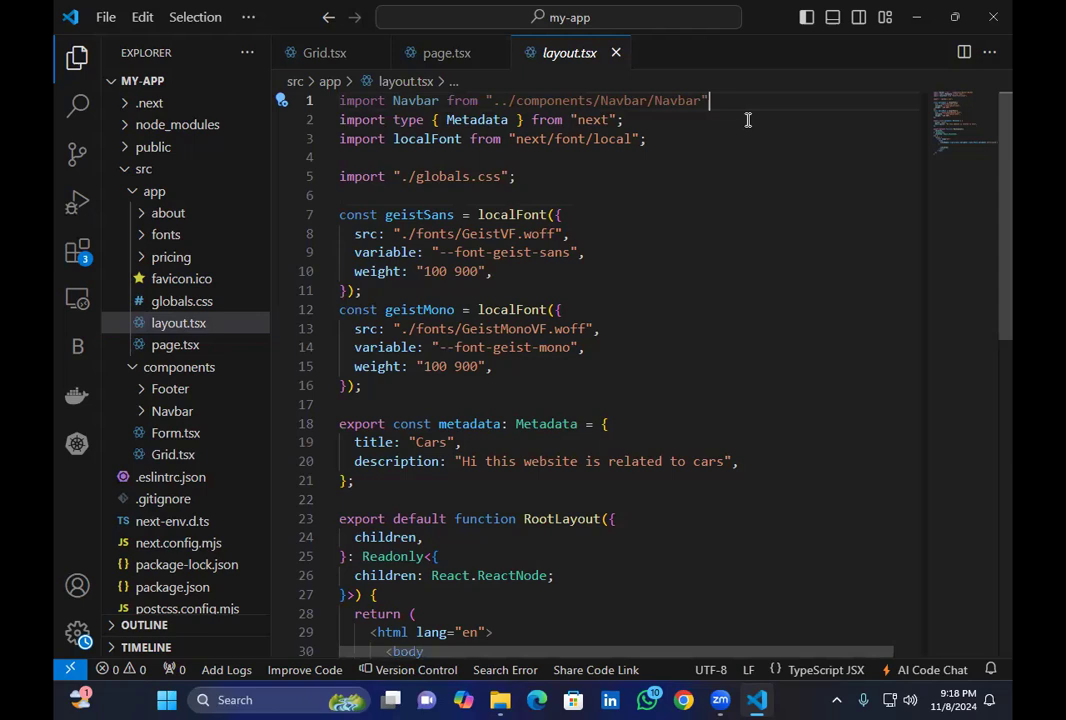
pyautogui.hotkey('ctrl', 'x')
pyautogui.scroll(-3, 674, 344)
pyautogui.scroll(-1, 673, 345)
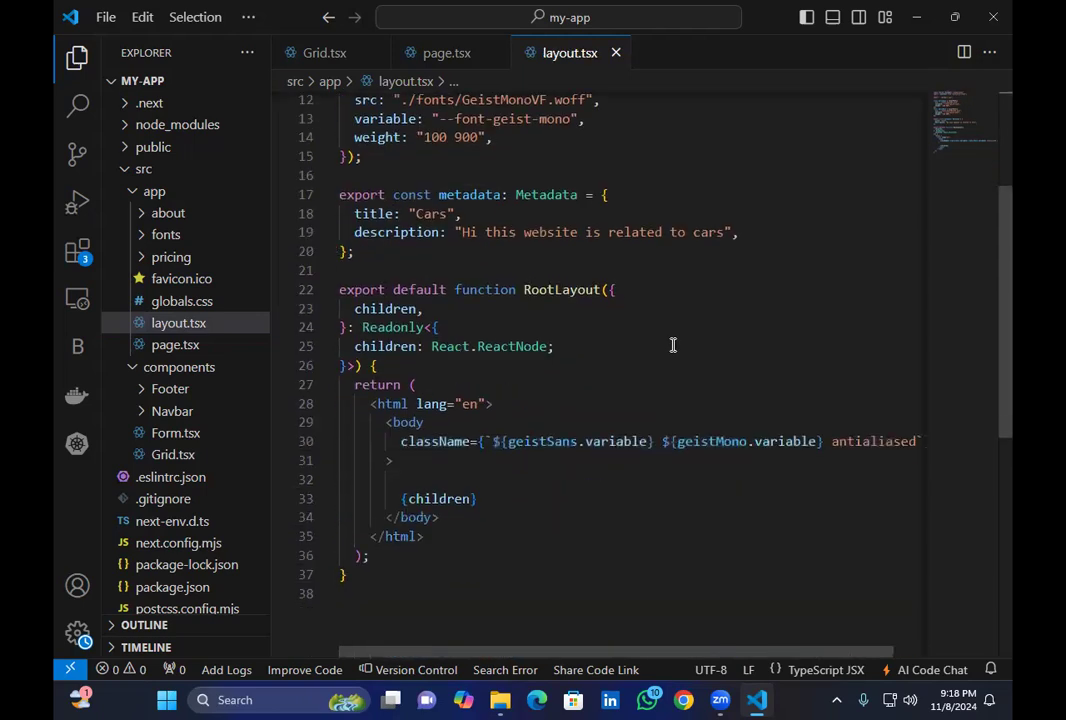
pyautogui.scroll(4, 673, 345)
pyautogui.click(400, 305)
pyautogui.scroll(1, 400, 305)
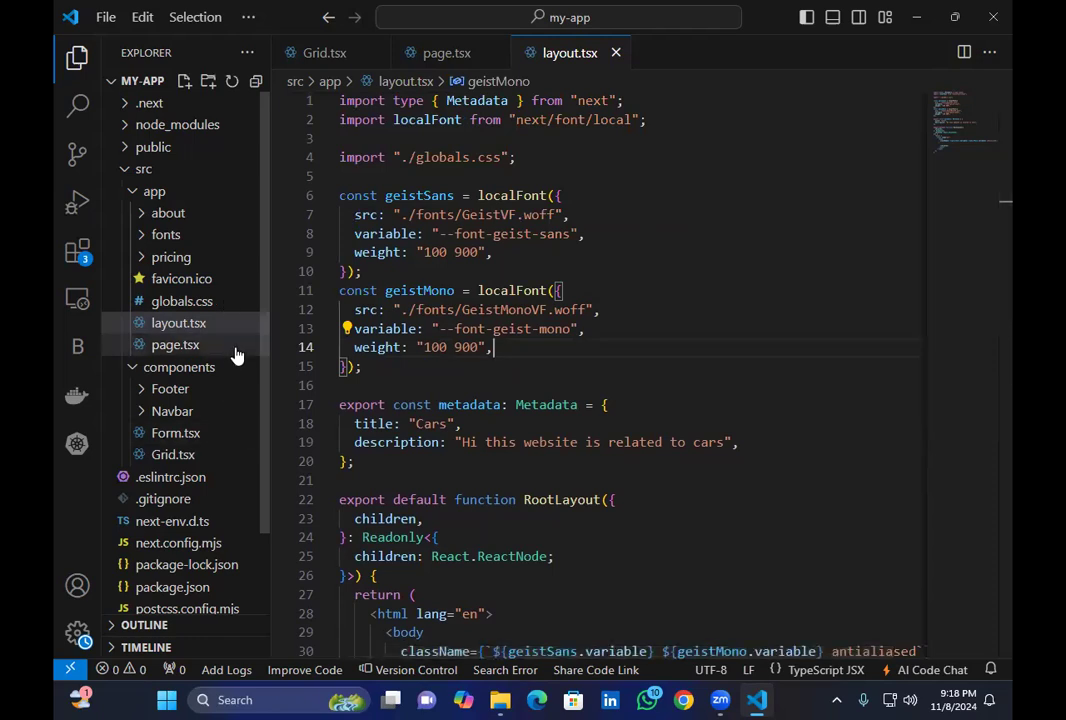
# Return to page.tsx to check its imports, then close the code editor and show the desktop
pyautogui.click(226, 344)
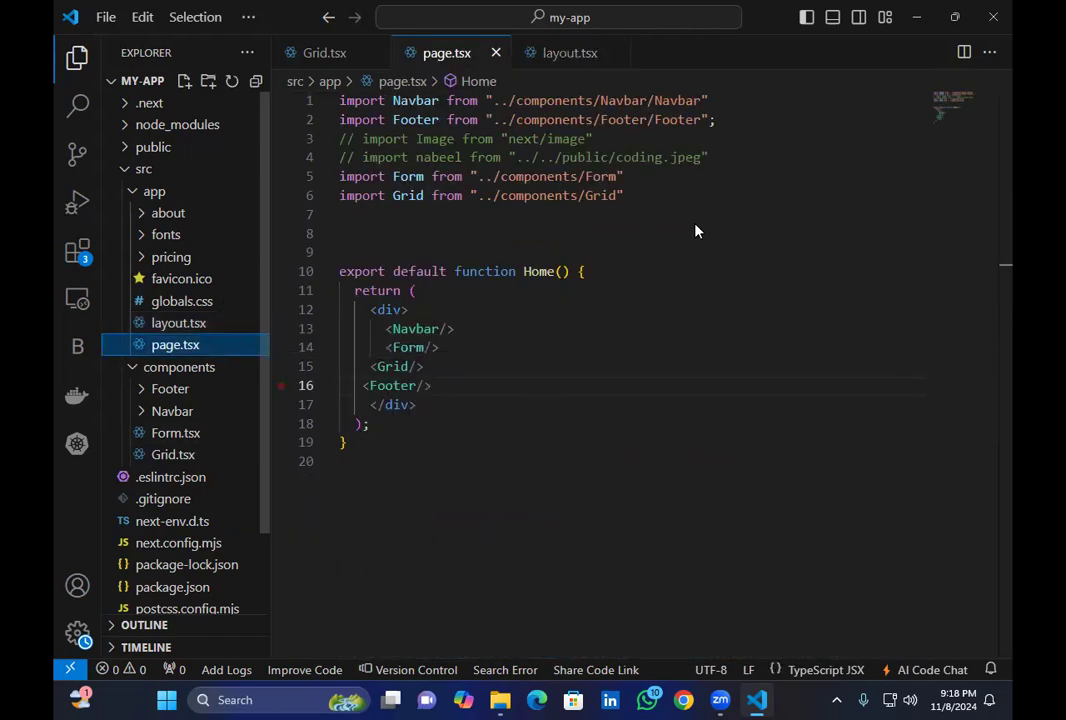
pyautogui.moveTo(708, 157); pyautogui.dragTo(735, 146)
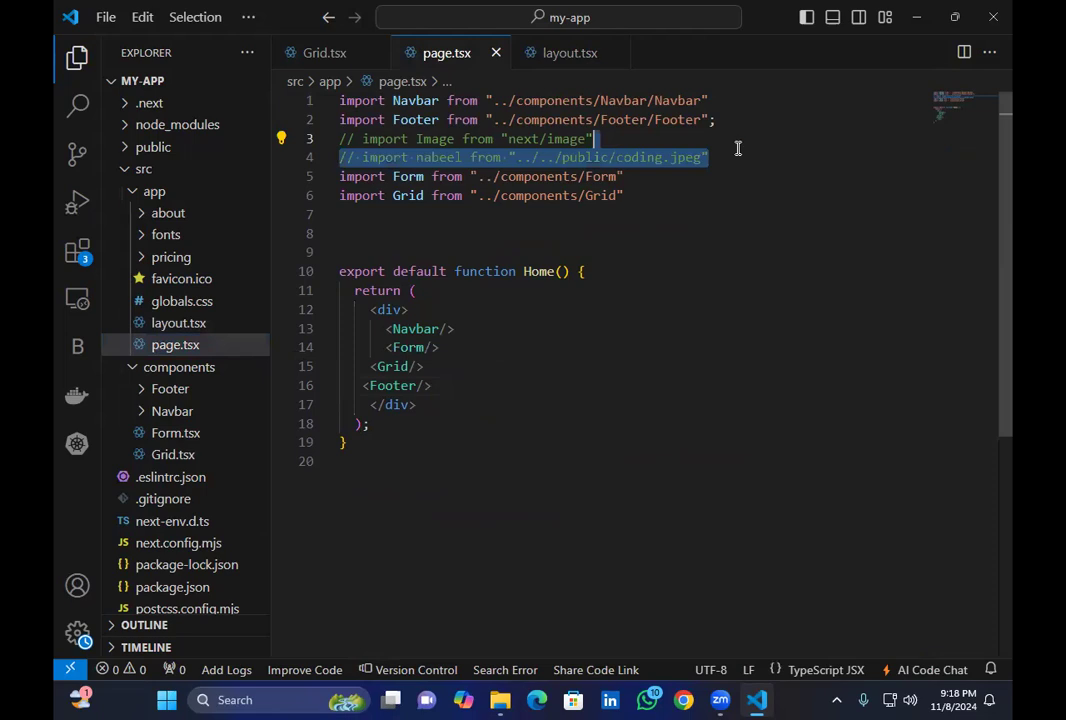
pyautogui.click(728, 165)
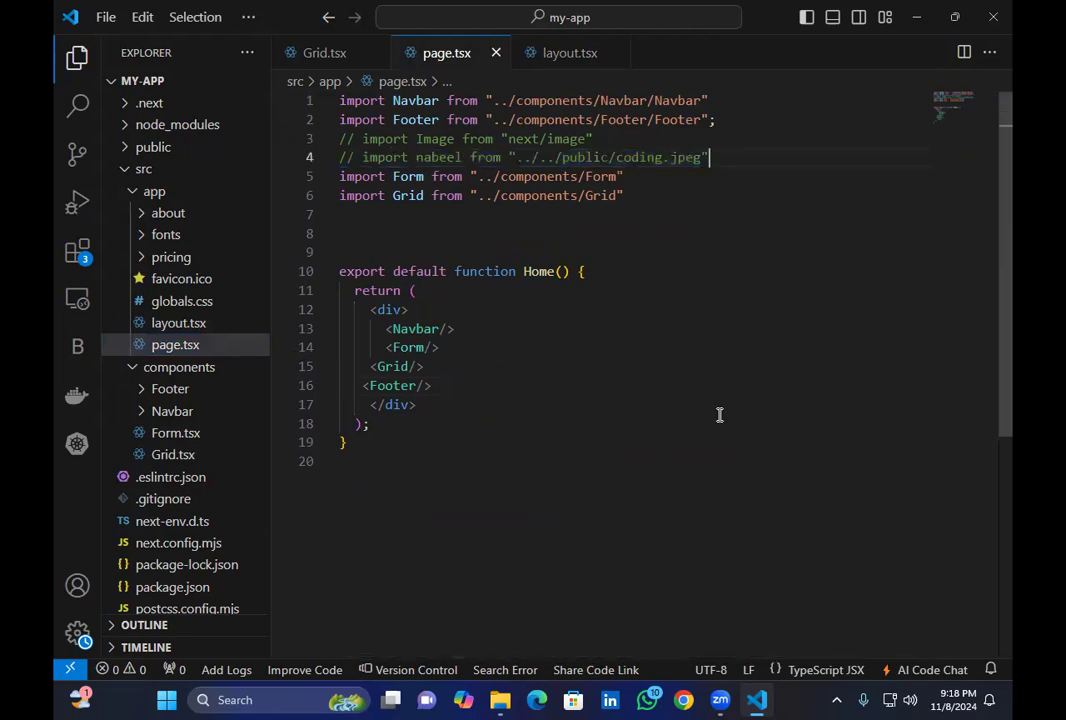
pyautogui.click(1005, 12)
pyautogui.click(953, 13)
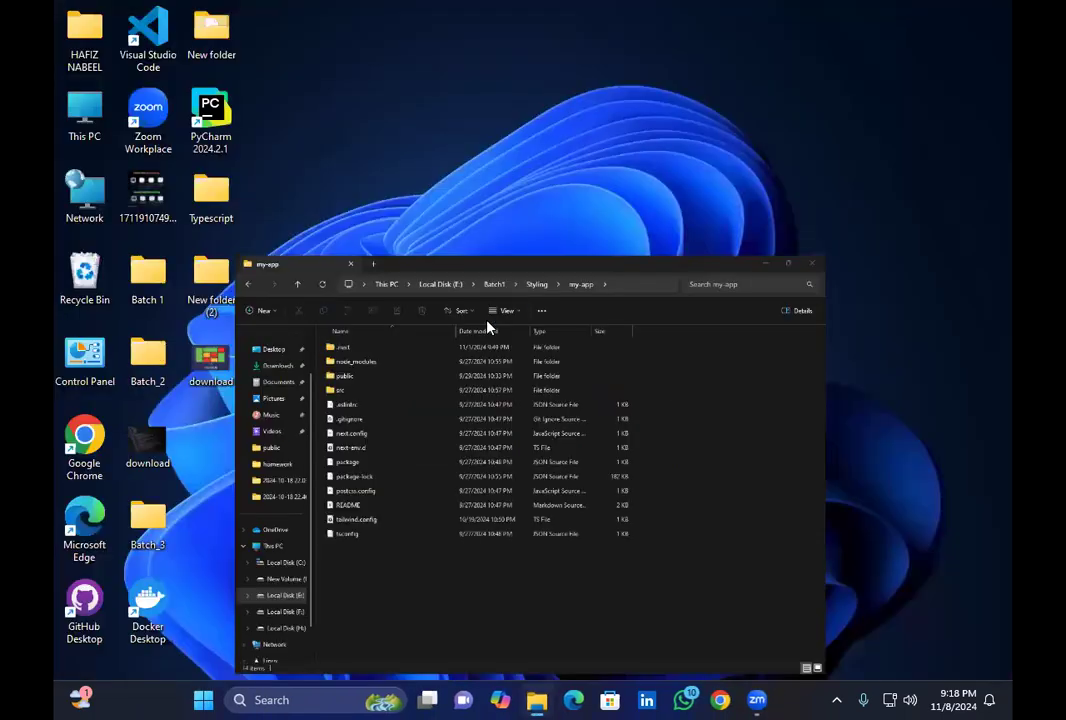
pyautogui.press('super+d')
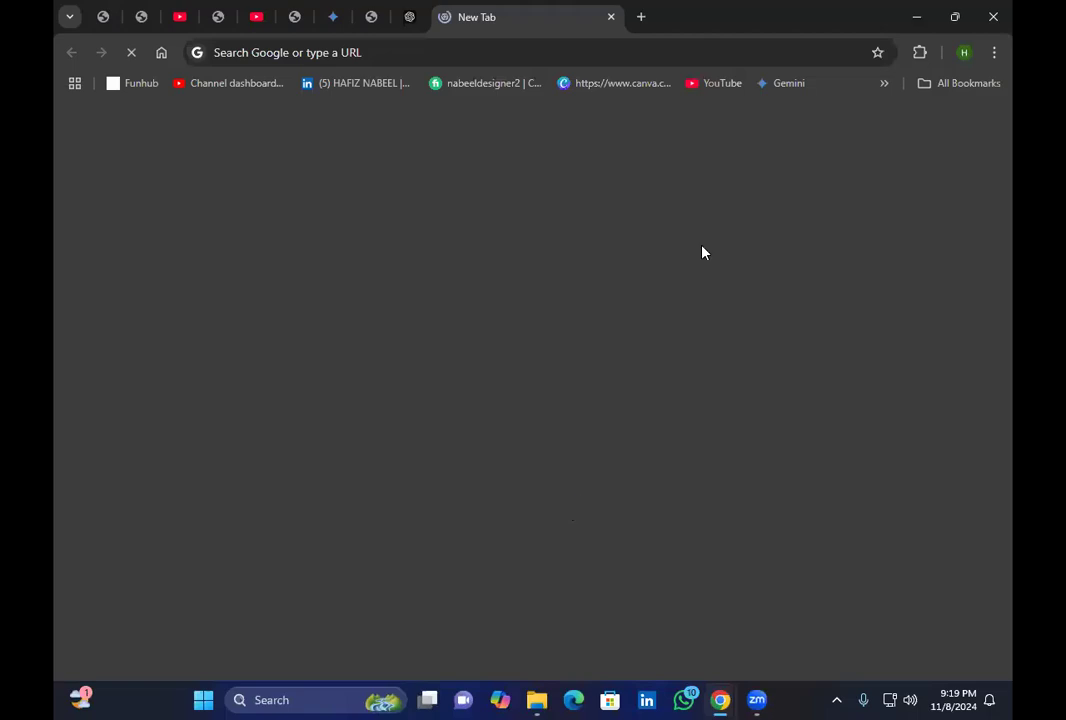
# Switch to Chrome and search Google for github to reach the GitHub site
pyautogui.click(704, 333)
pyautogui.write('g')
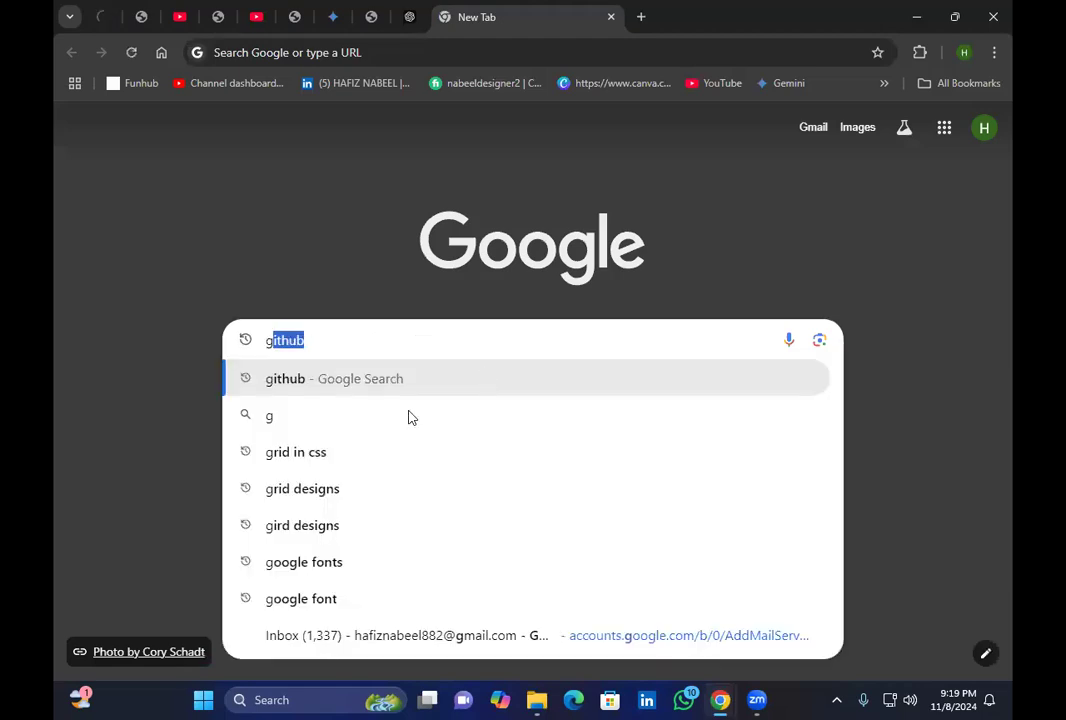
pyautogui.write('it')
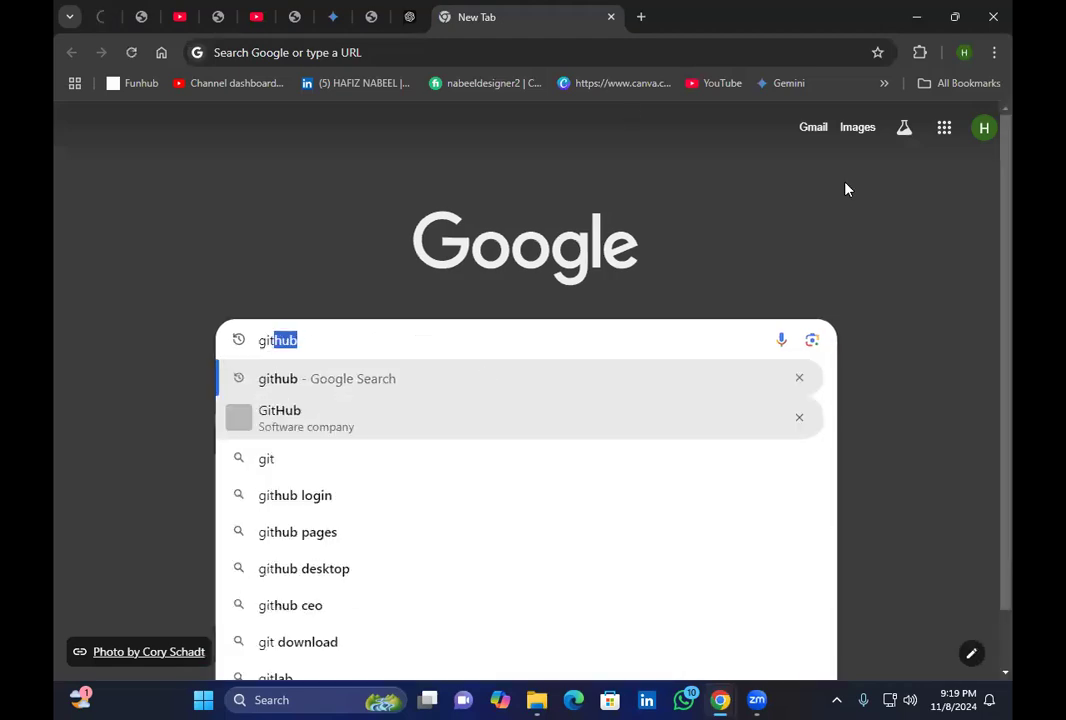
pyautogui.press('Return')
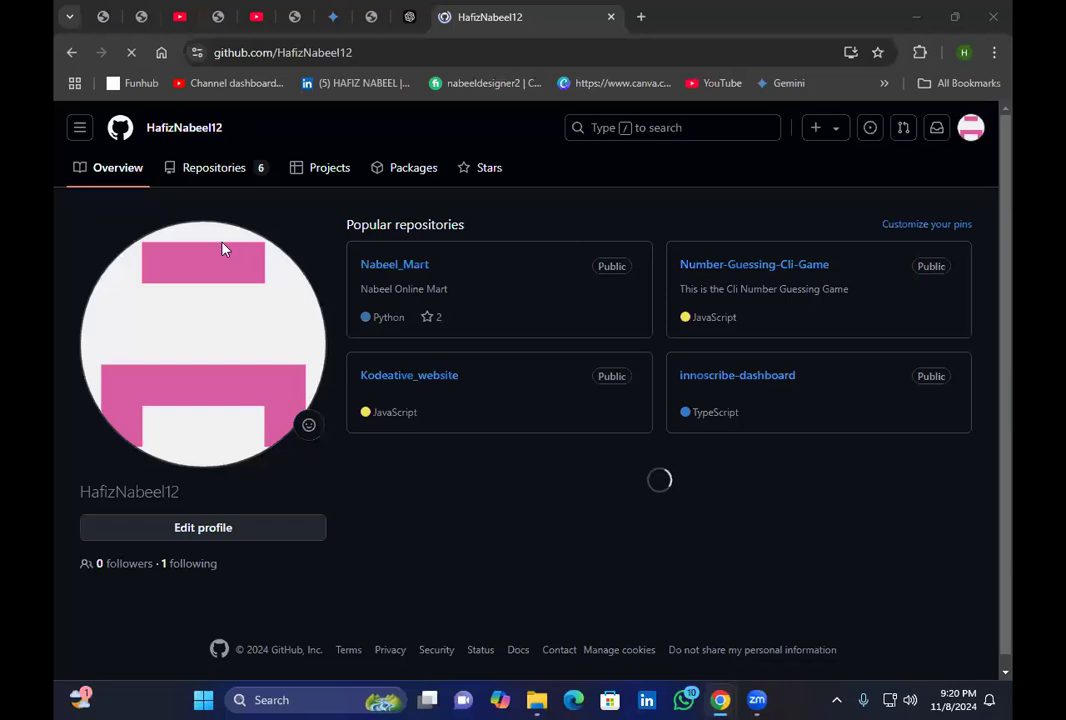
# Start a new repository from the GitHub profile's repositories and name it simple-website
pyautogui.click(240, 172)
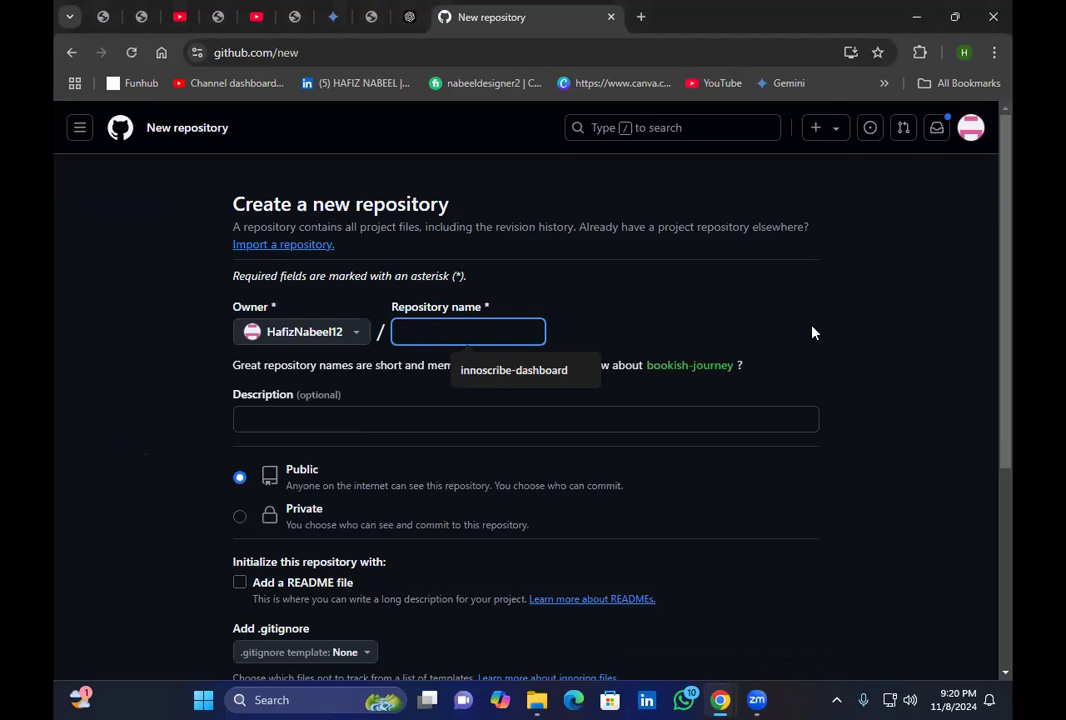
pyautogui.click(812, 333)
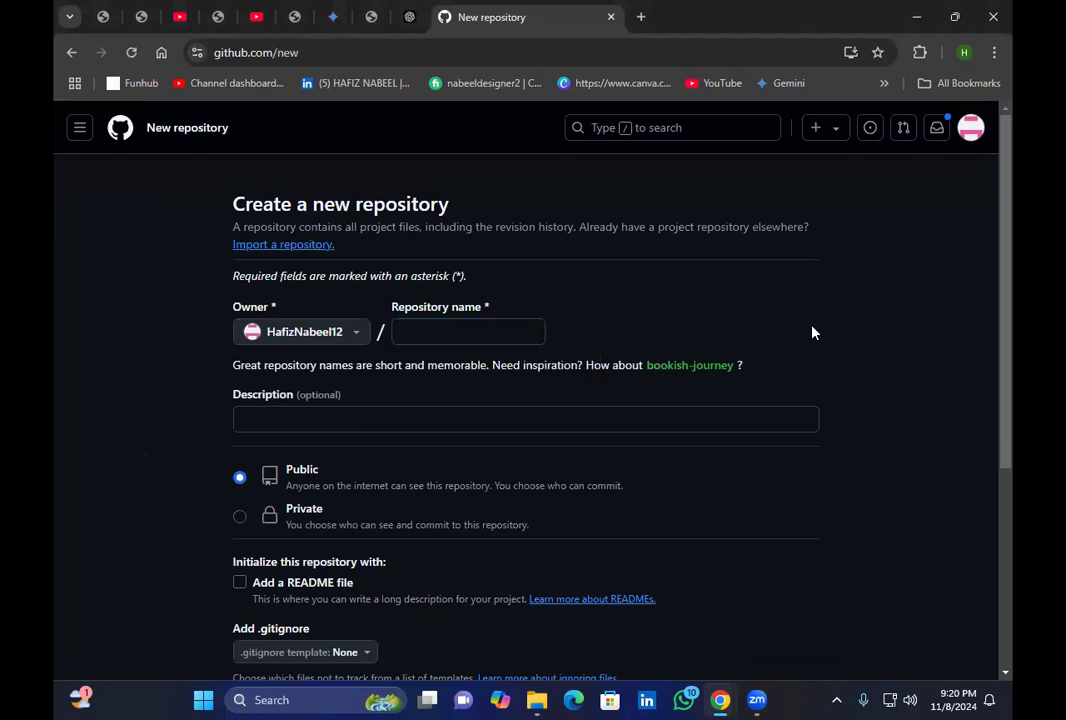
pyautogui.click(519, 334)
pyautogui.write('si')
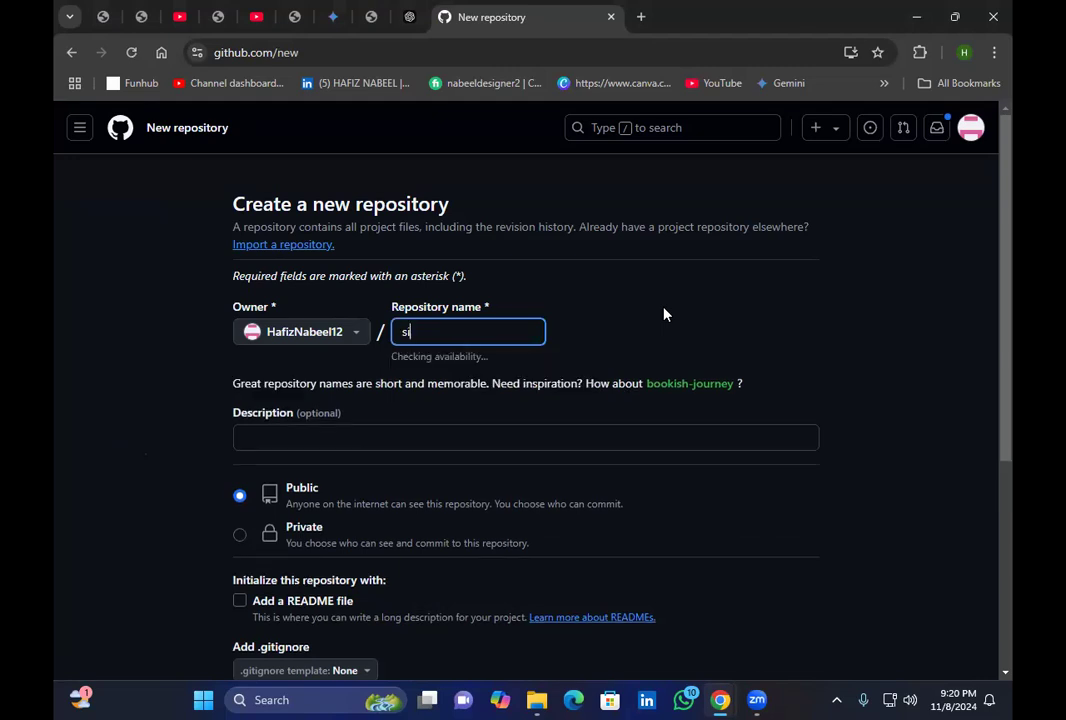
pyautogui.write('mple')
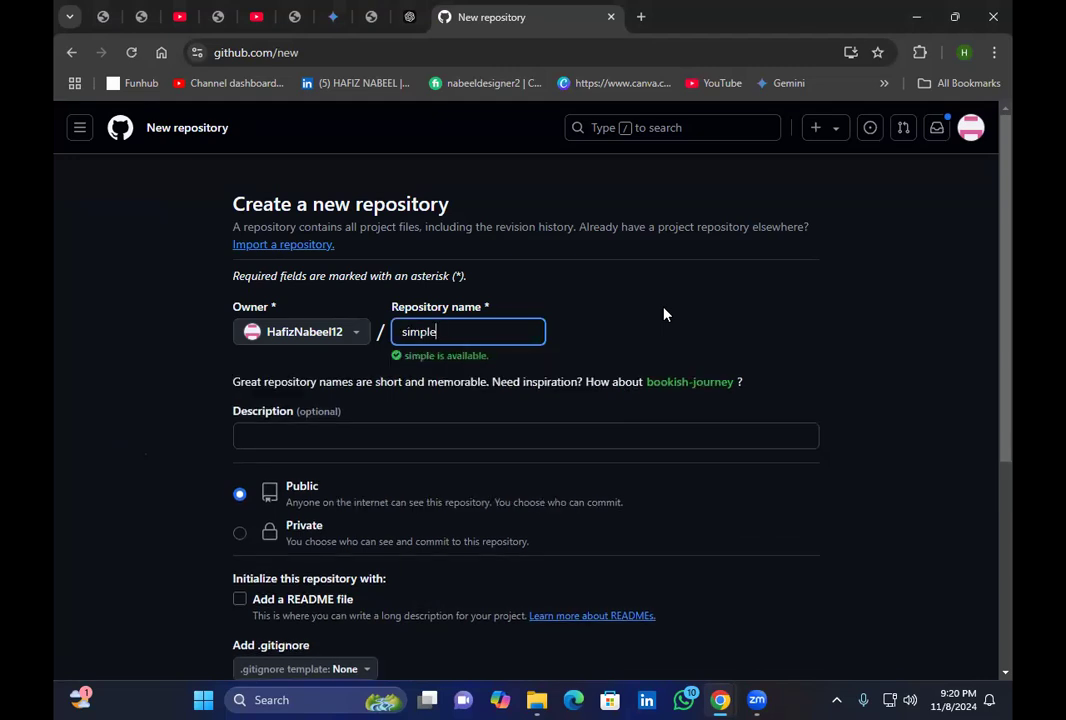
pyautogui.write('-websi')
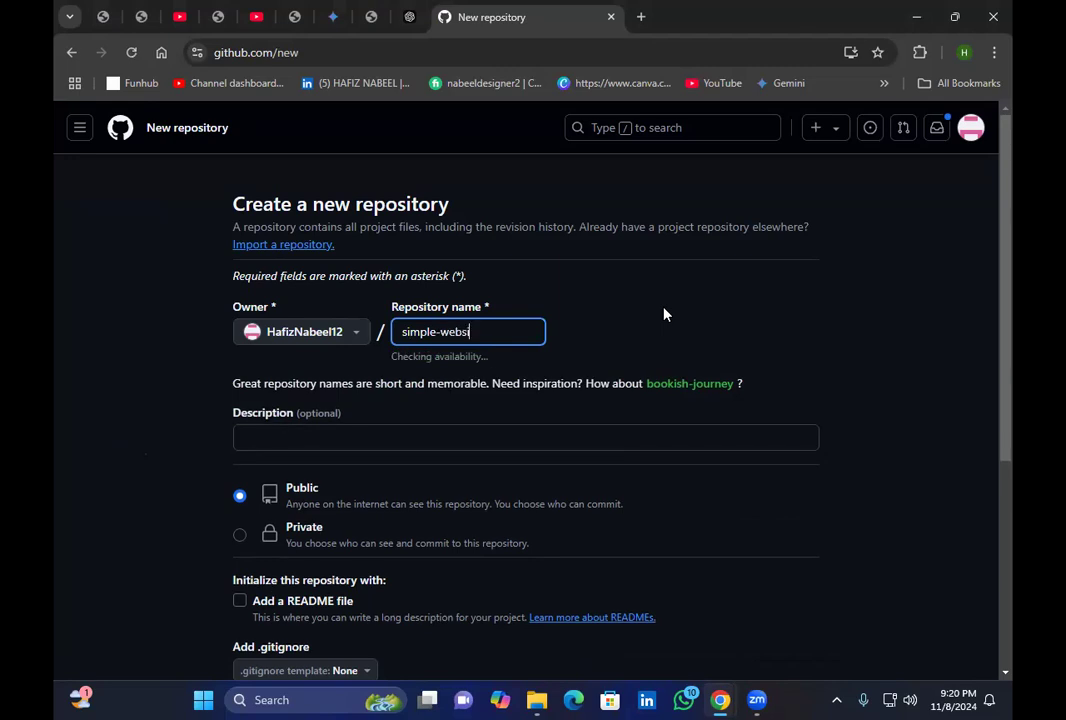
pyautogui.write('te')
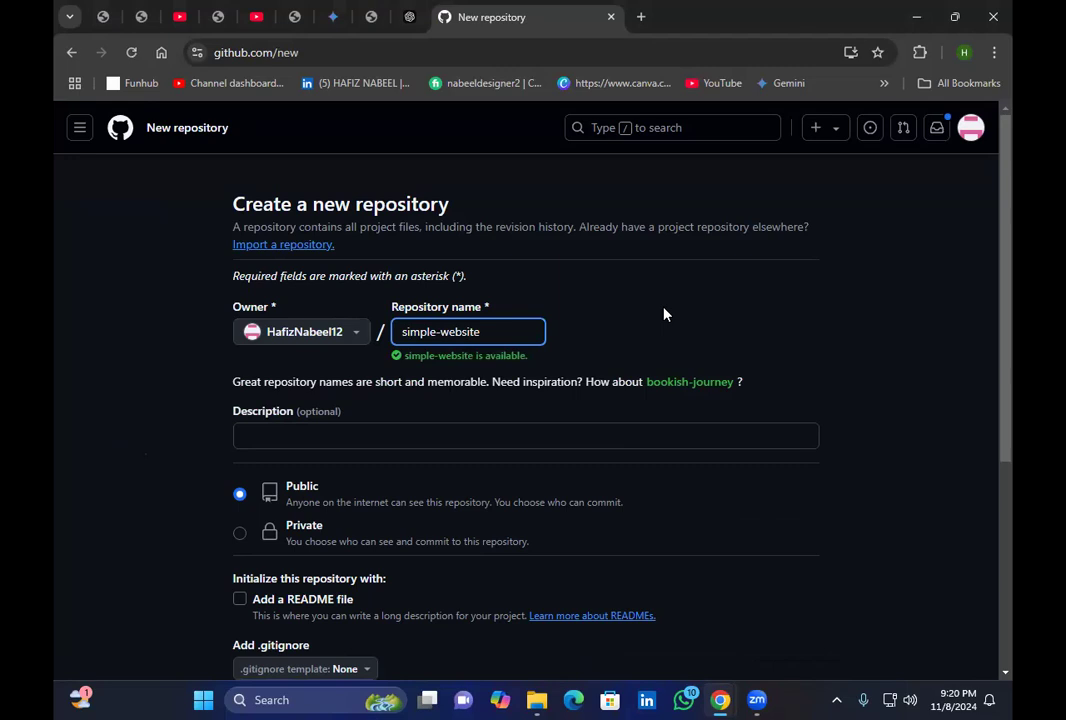
# Create the repository as public, without a README file
pyautogui.scroll(-3, 745, 526)
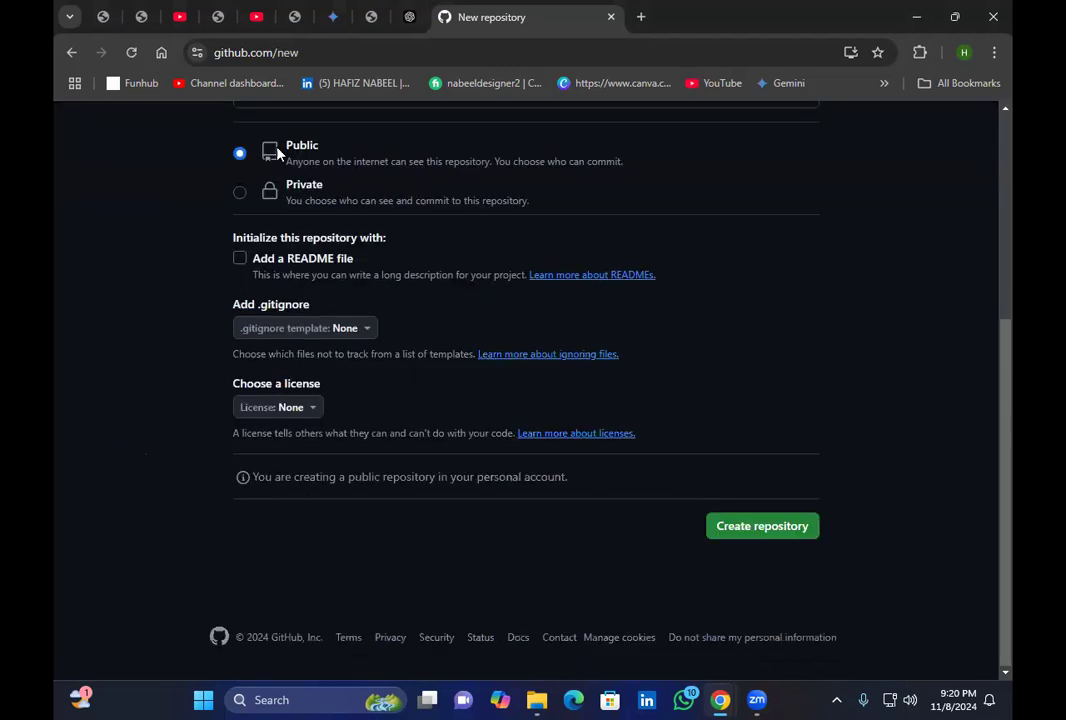
pyautogui.scroll(1, 314, 457)
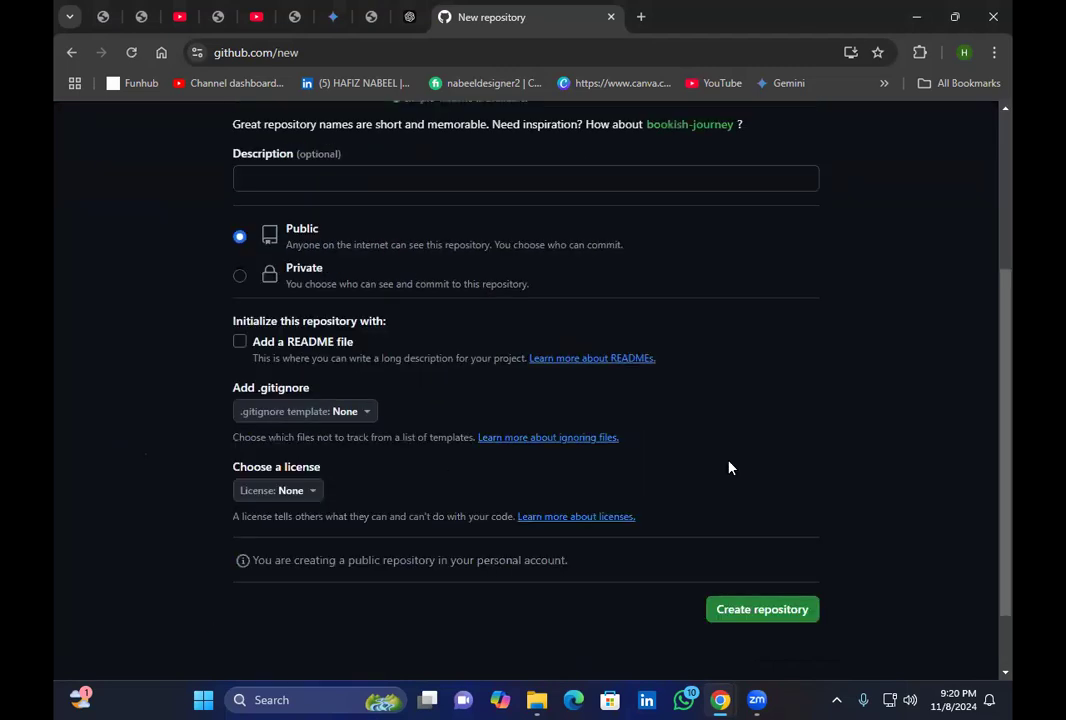
pyautogui.click(270, 345)
pyautogui.press('space')
pyautogui.click(775, 610)
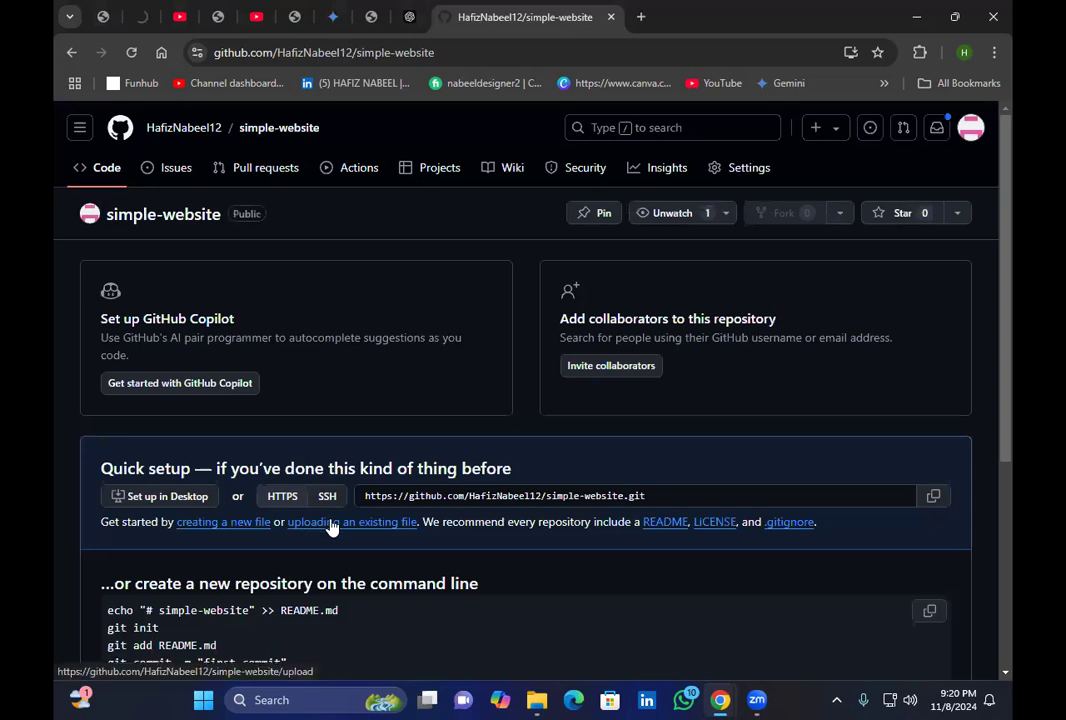
# Start uploading existing files to the repository and browse to Batch1 > Styling > my-app on Local Disk (E:)
pyautogui.click(333, 527)
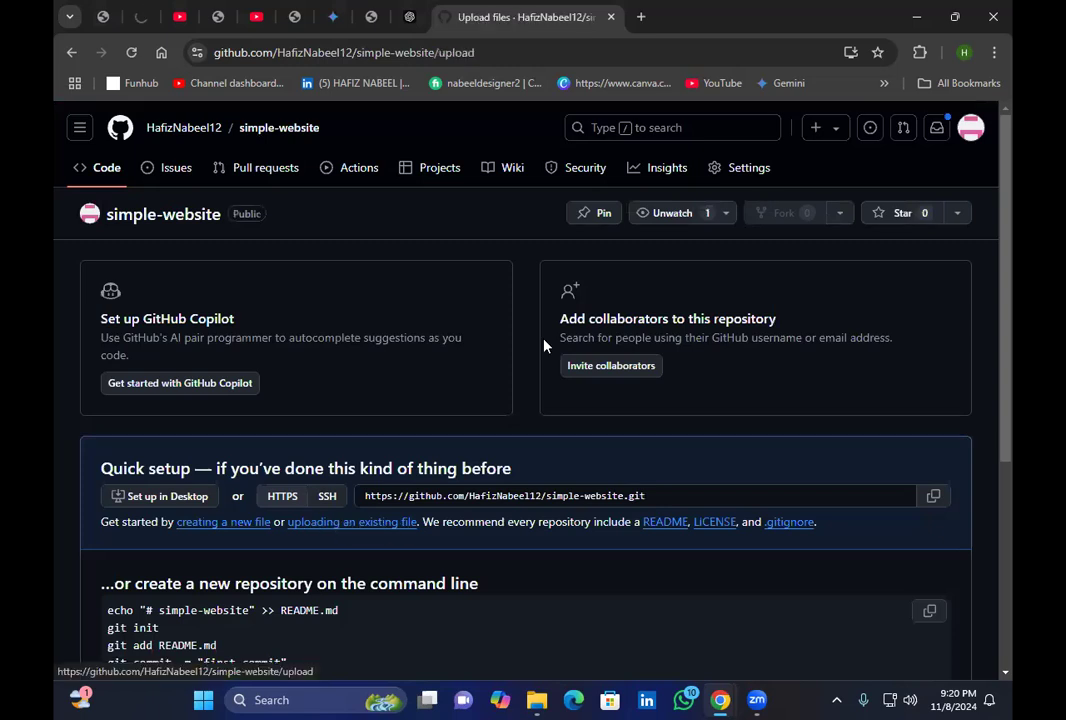
pyautogui.click(518, 386)
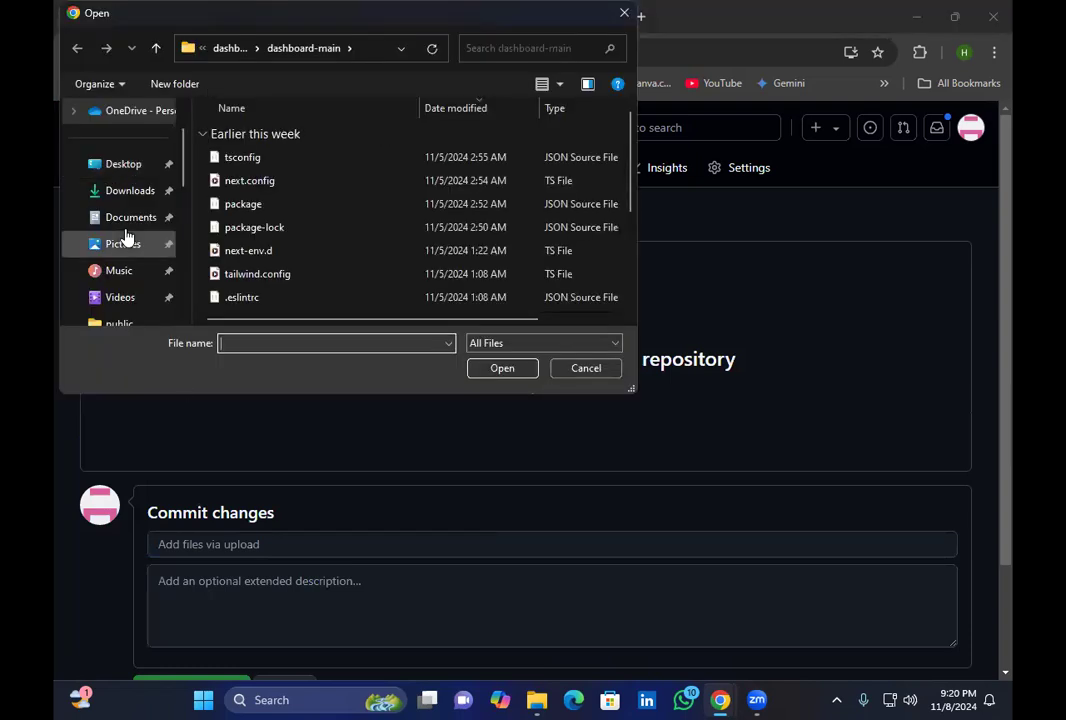
pyautogui.scroll(-5, 150, 231)
pyautogui.click(150, 167)
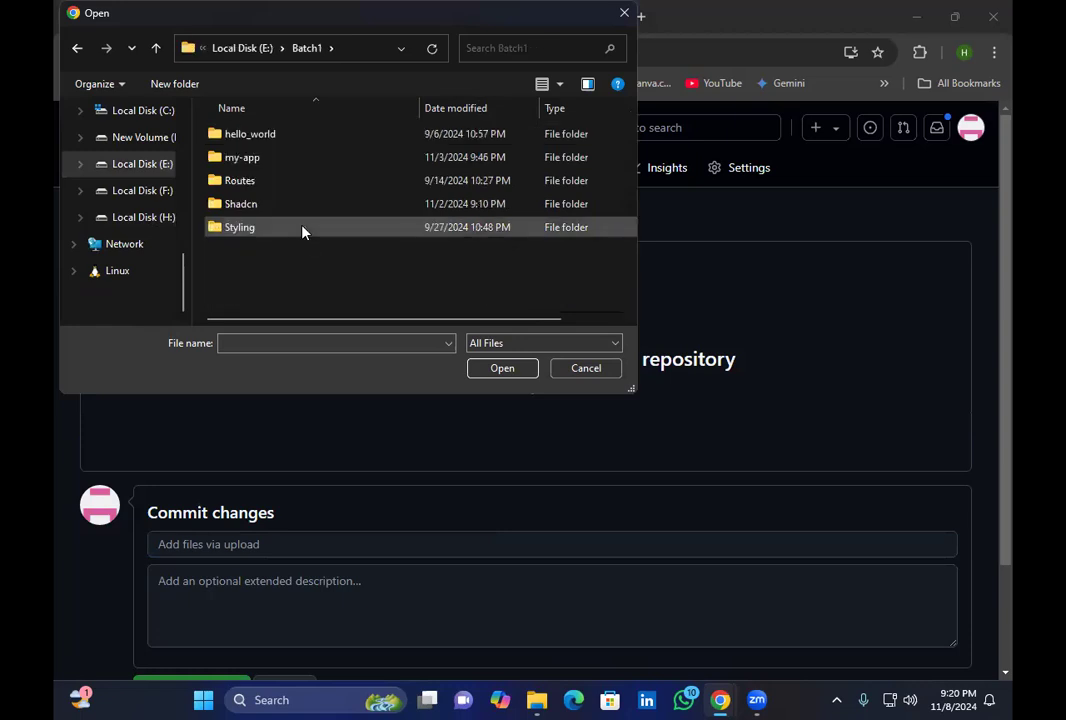
pyautogui.doubleClick(302, 227)
pyautogui.doubleClick(235, 182)
# Add the src and public folders and all root-level files of my-app to the repository upload
pyautogui.moveTo(218, 205); pyautogui.dragTo(761, 361)
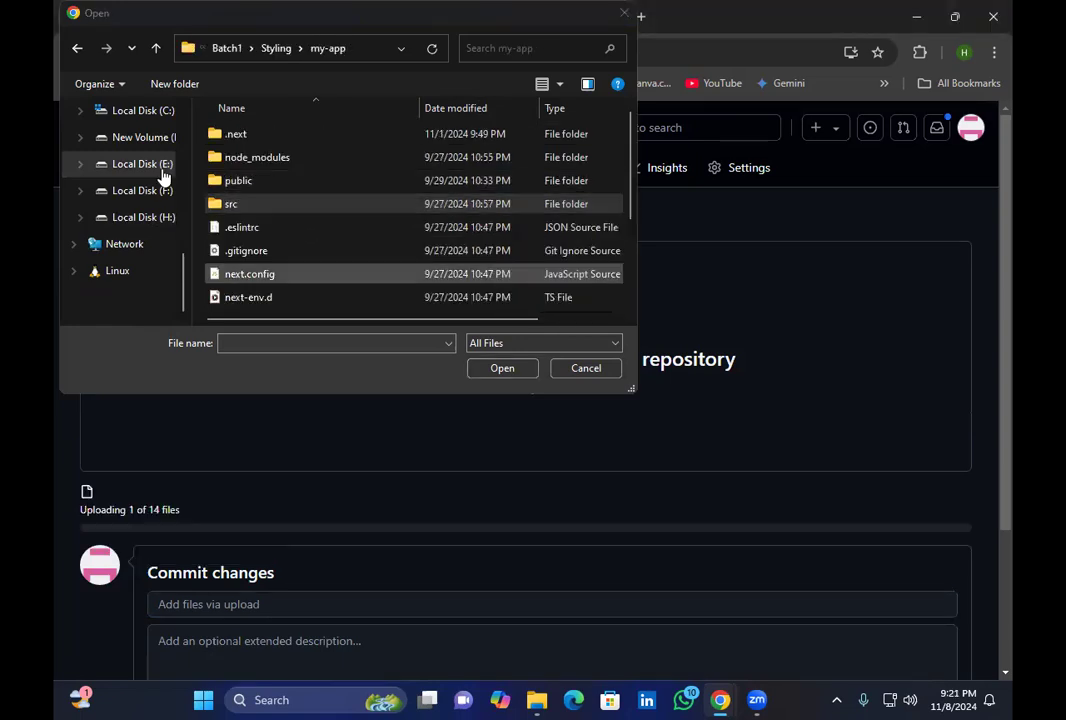
pyautogui.click(216, 180)
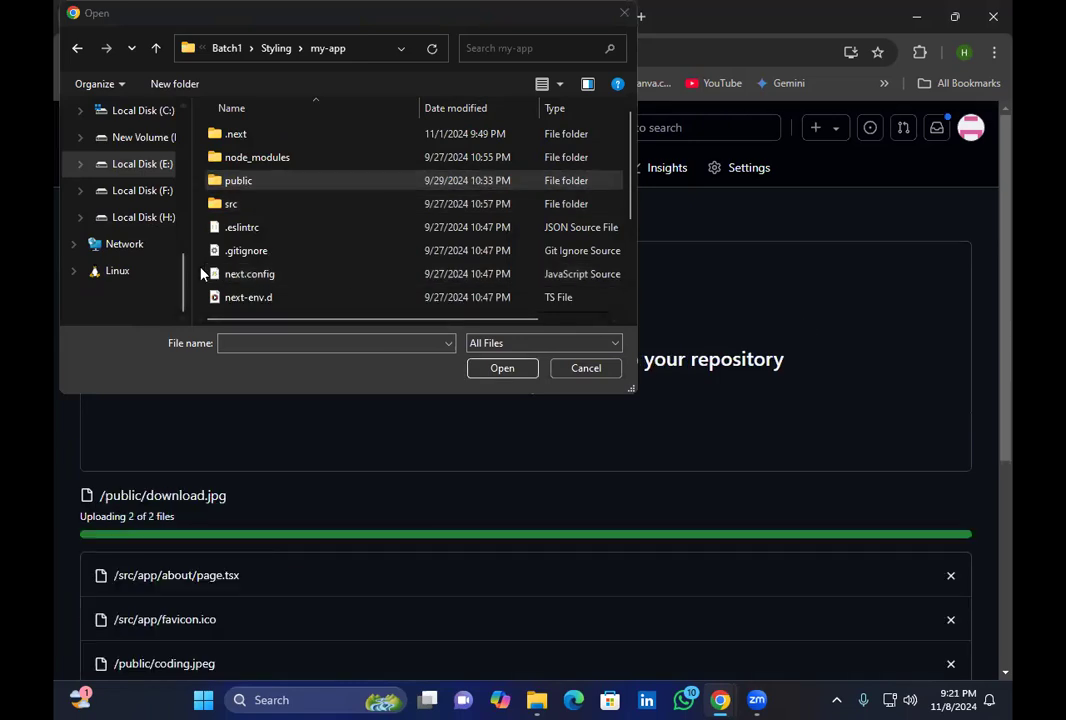
pyautogui.hotkey('ctrl', 'a')
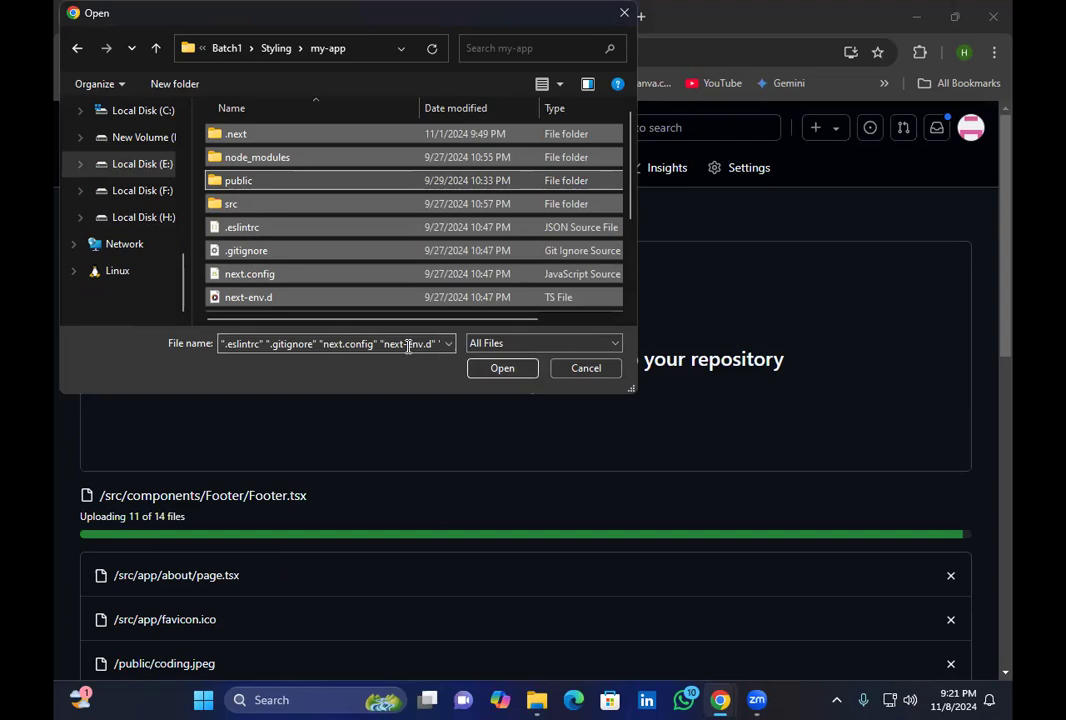
pyautogui.click(498, 369)
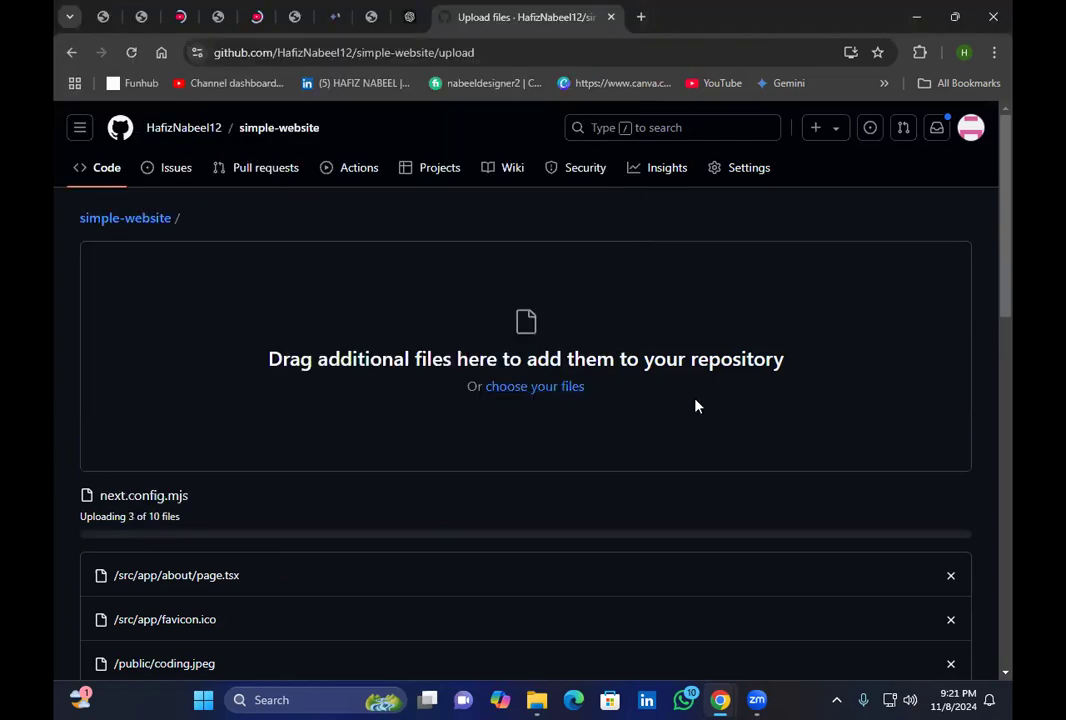
pyautogui.scroll(-3, 696, 406)
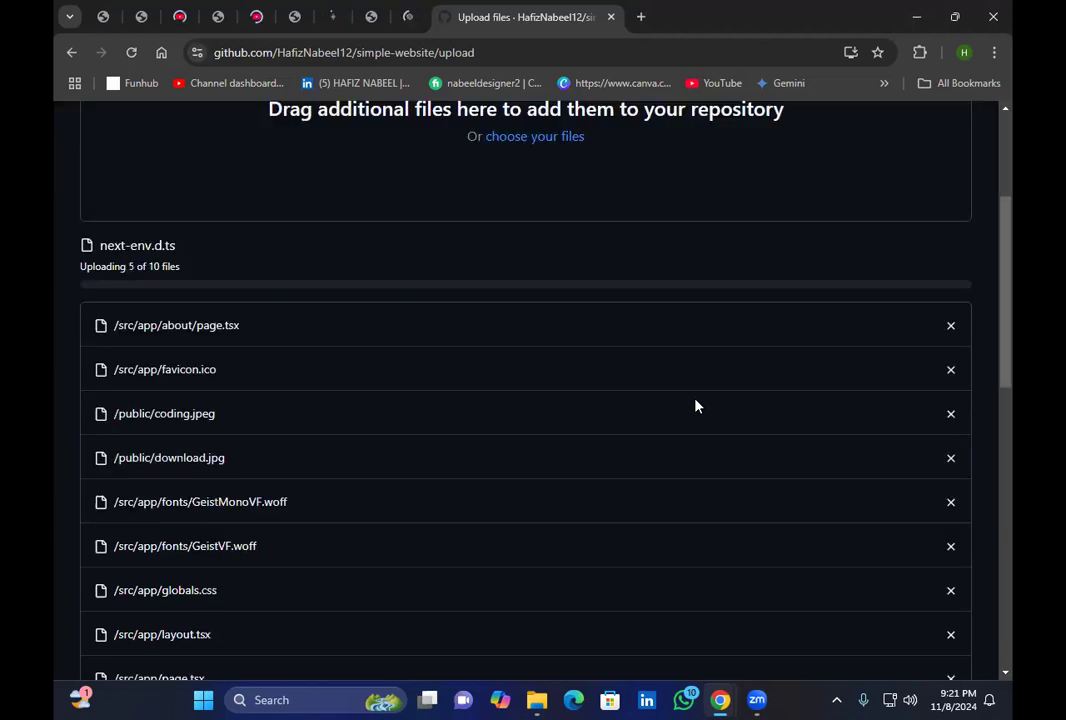
pyautogui.scroll(2, 463, 344)
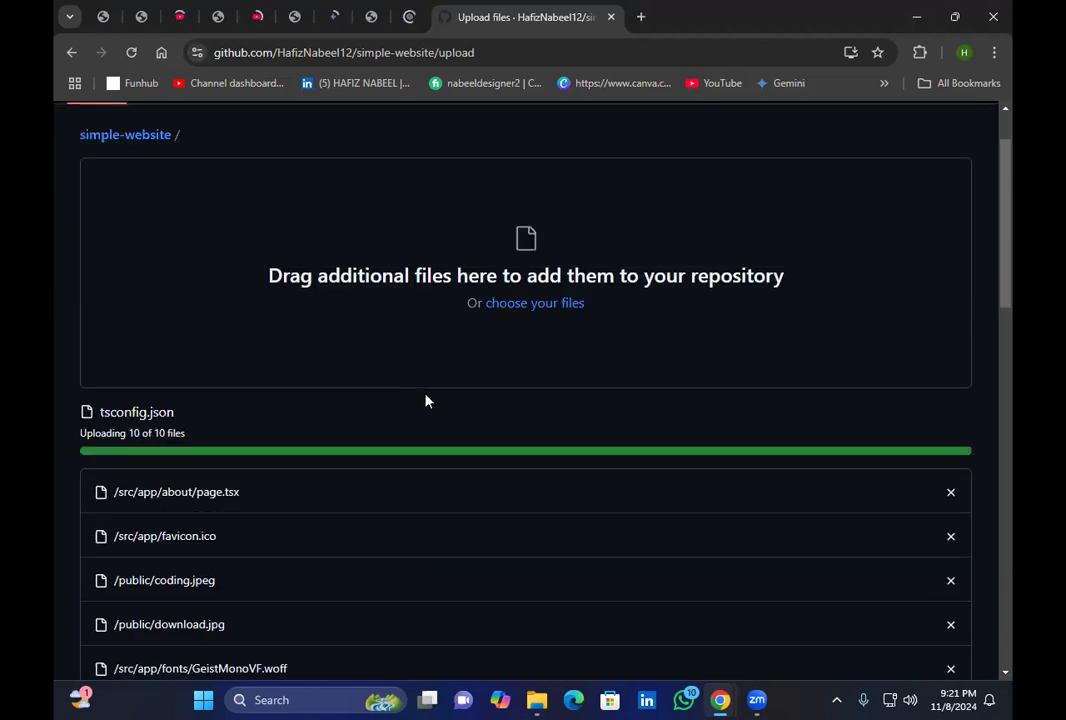
pyautogui.scroll(-5, 829, 547)
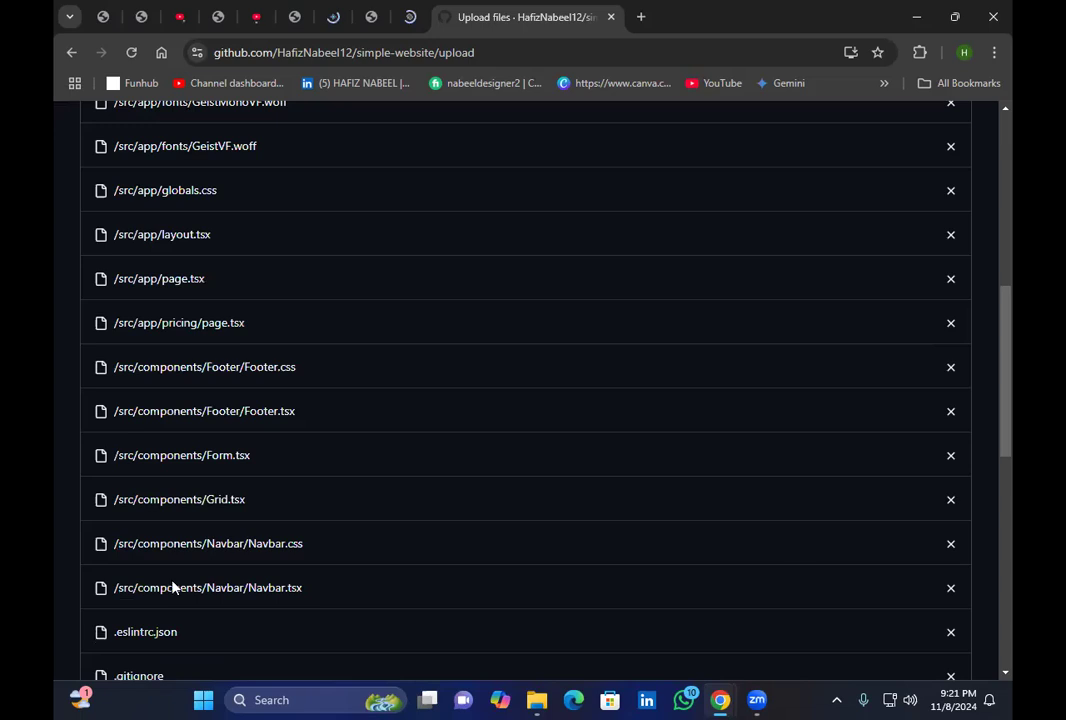
# Check the list of added project files and commit them to the simple-website repository
pyautogui.scroll(-5, 175, 583)
pyautogui.scroll(10, 286, 312)
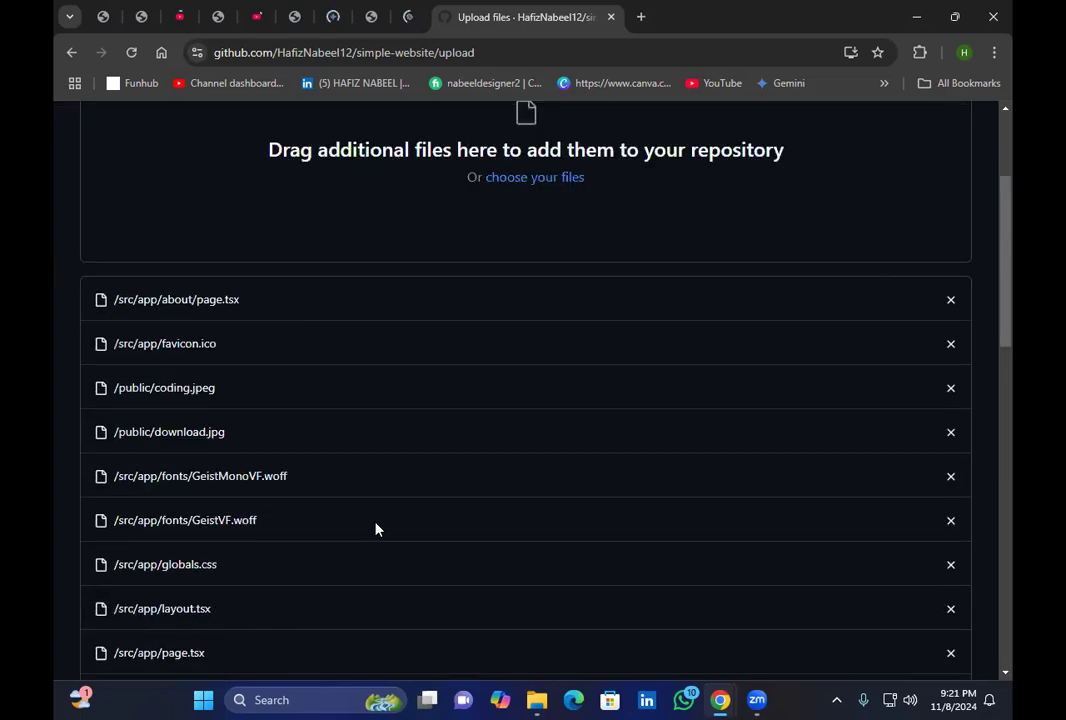
pyautogui.scroll(-10, 150, 566)
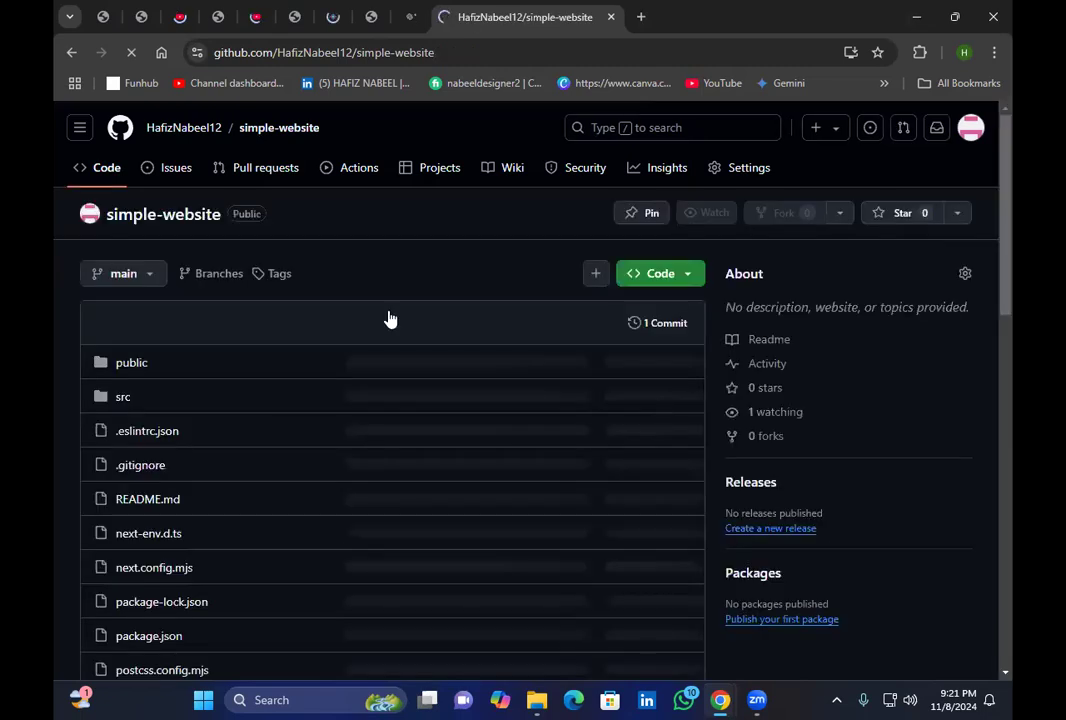
# Examine the committed files, the README and the src folder of the simple-website repository, and return to its main page
pyautogui.scroll(-3, 377, 314)
pyautogui.scroll(-4, 378, 314)
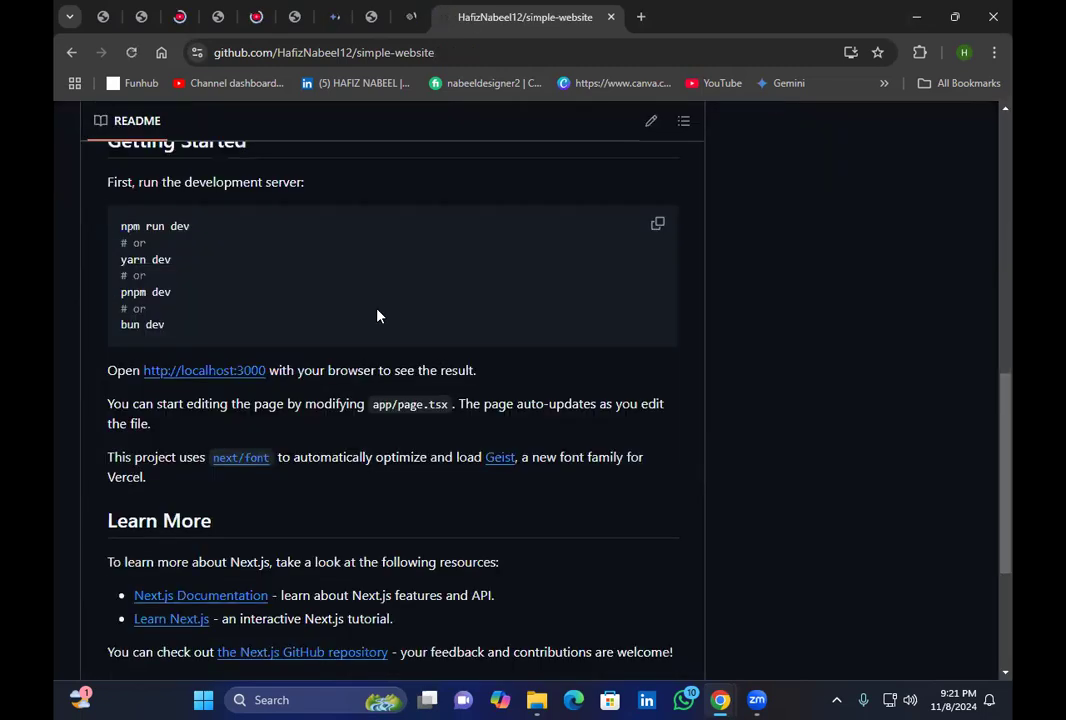
pyautogui.scroll(2, 212, 365)
pyautogui.scroll(3, 300, 380)
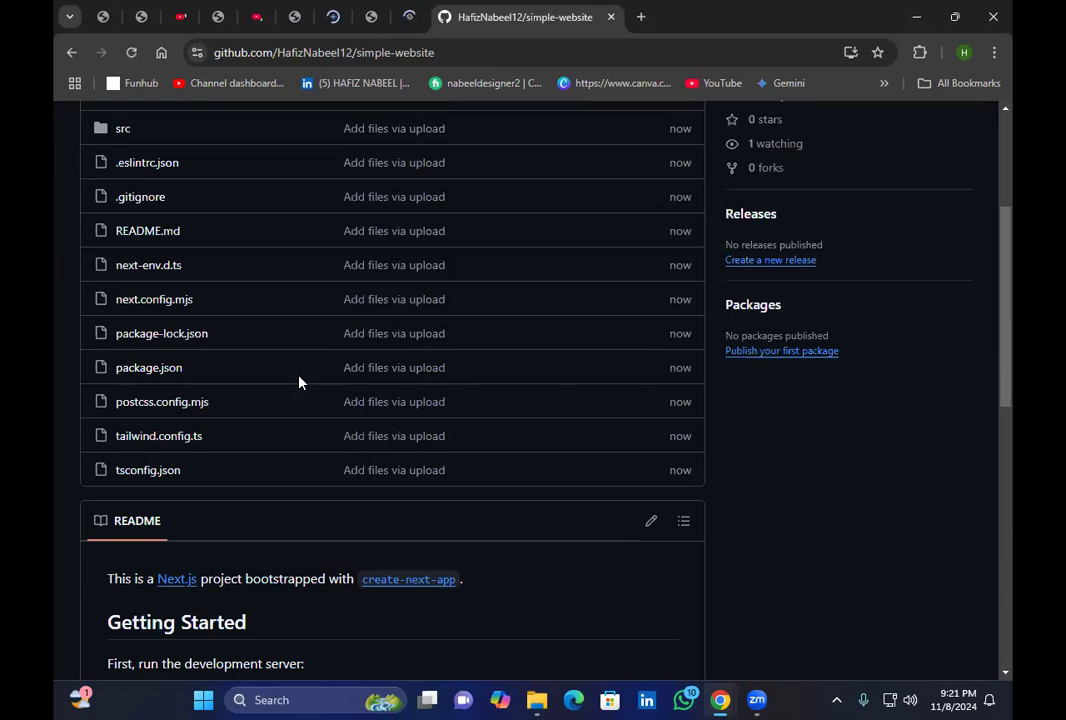
pyautogui.scroll(3, 250, 410)
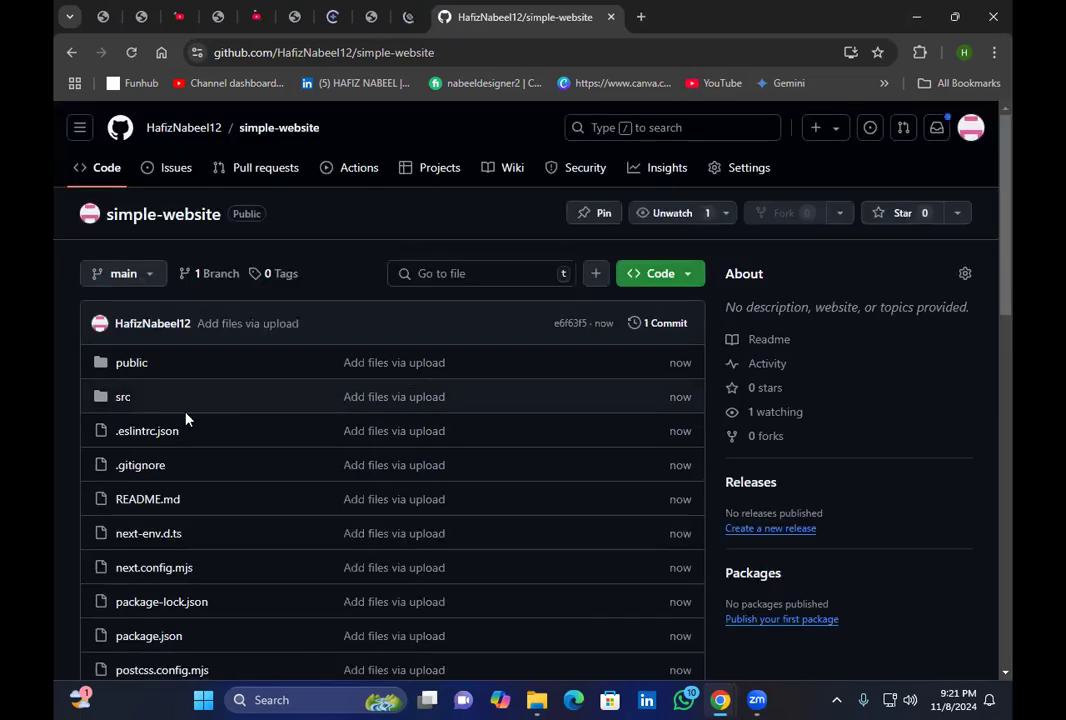
pyautogui.click(123, 400)
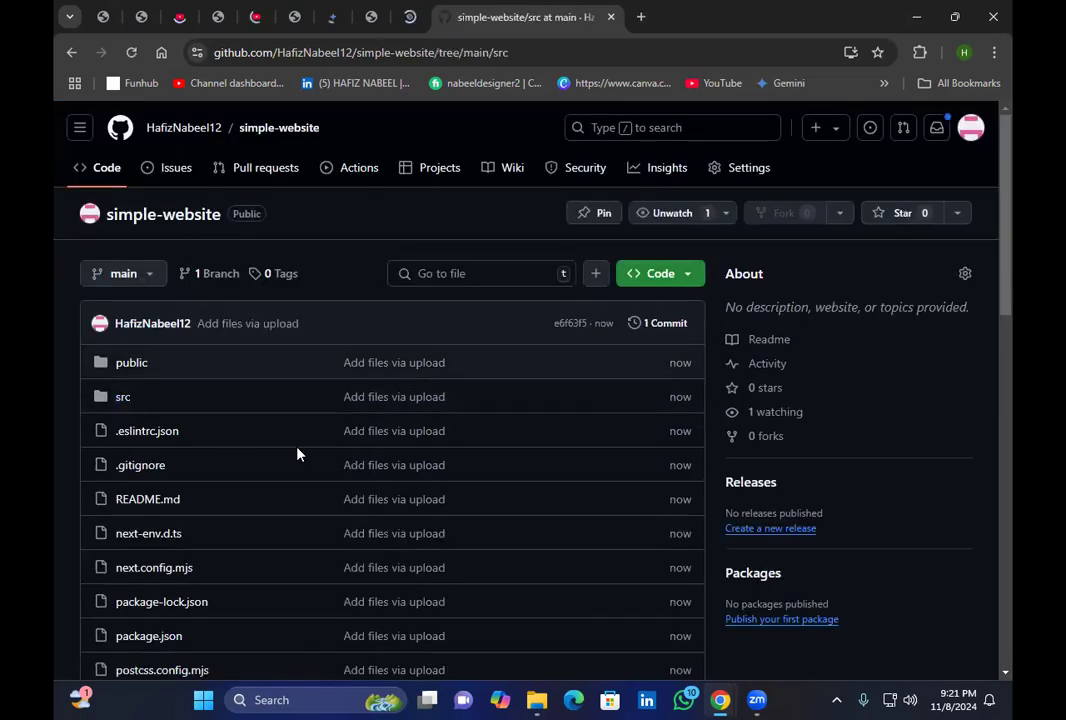
pyautogui.click(71, 52)
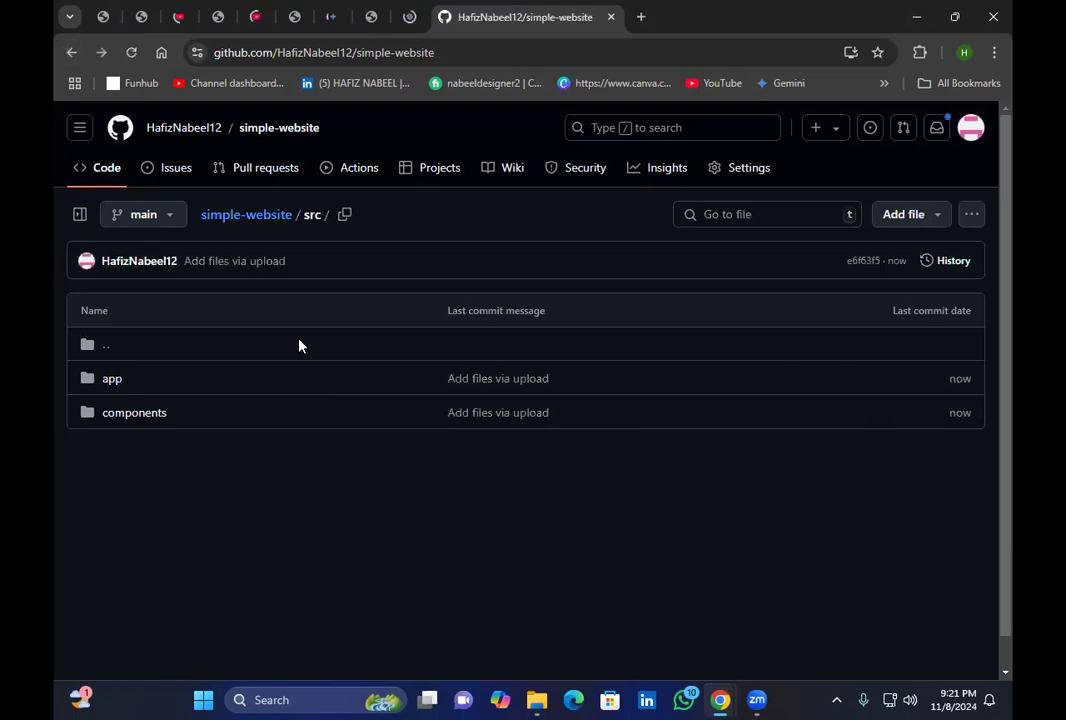
# Search for vercel in a new browser tab and open the Vercel website
pyautogui.hotkey('ctrl', 't')
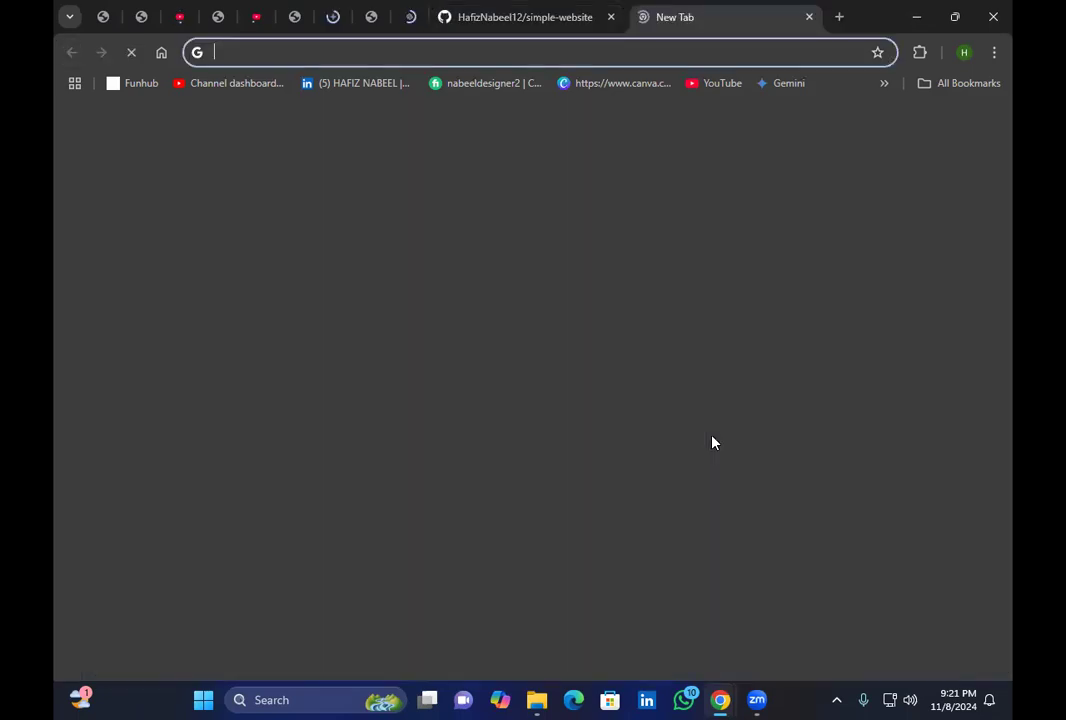
pyautogui.write('vercel')
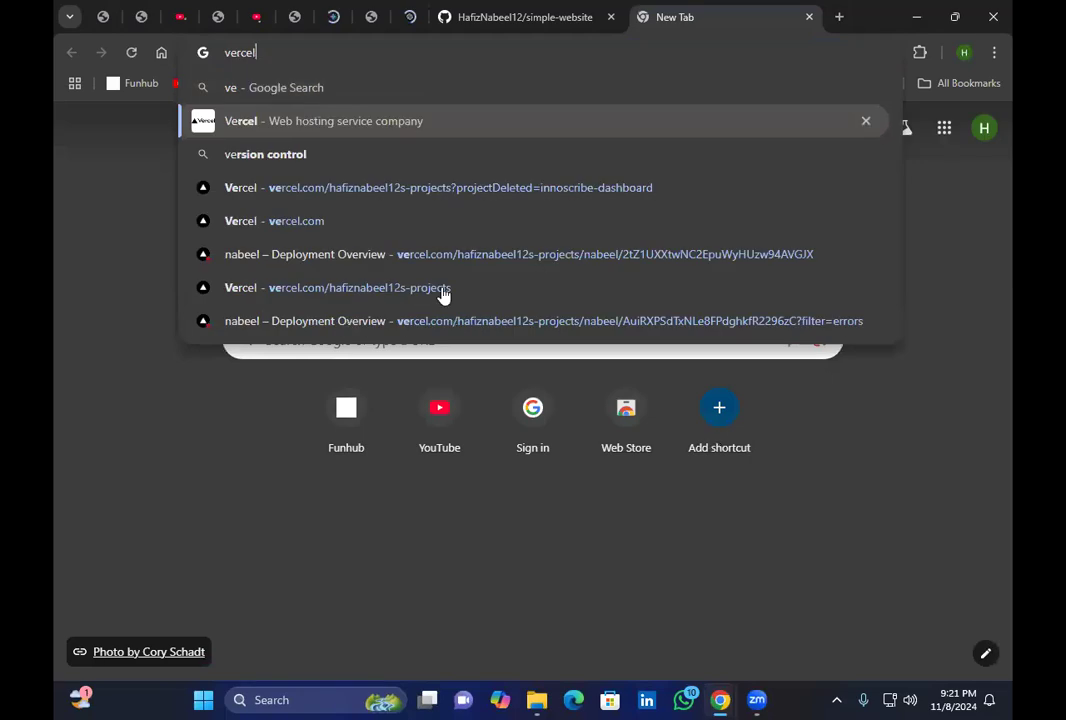
pyautogui.press('Return')
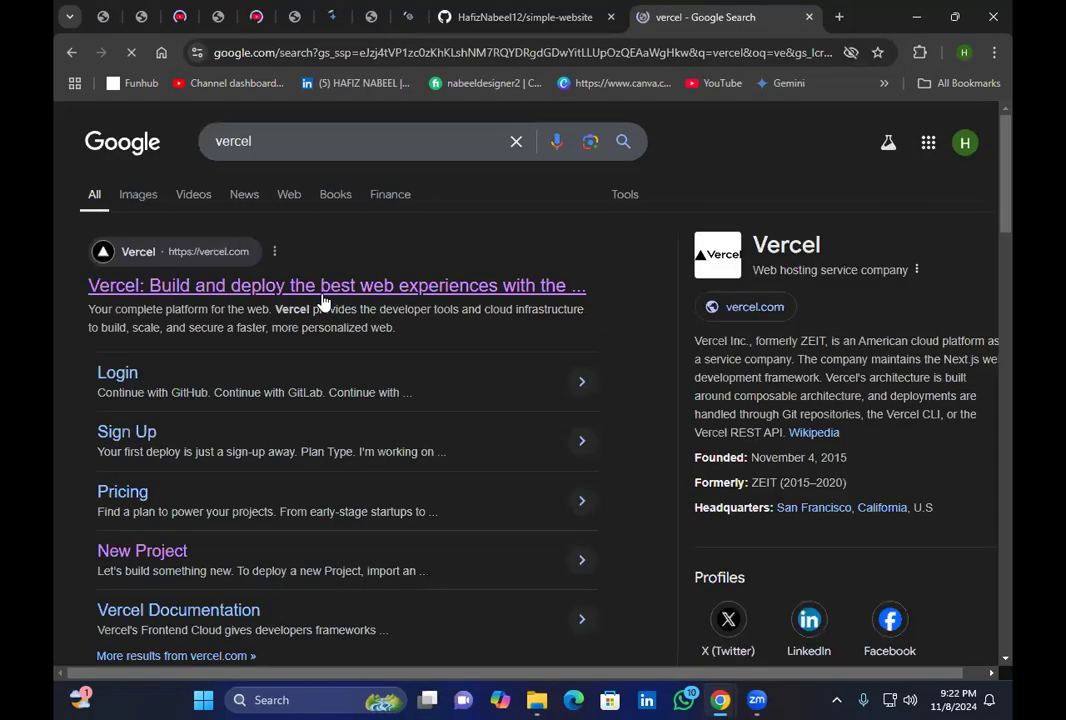
pyautogui.click(323, 298)
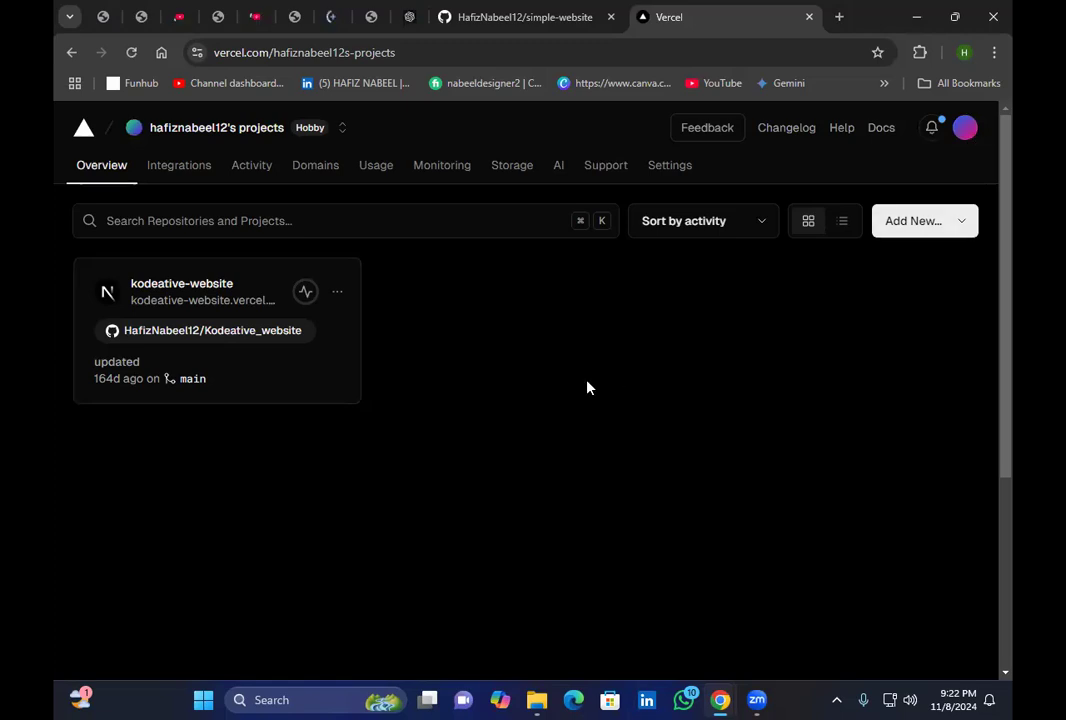
pyautogui.click(964, 127)
pyautogui.click(650, 417)
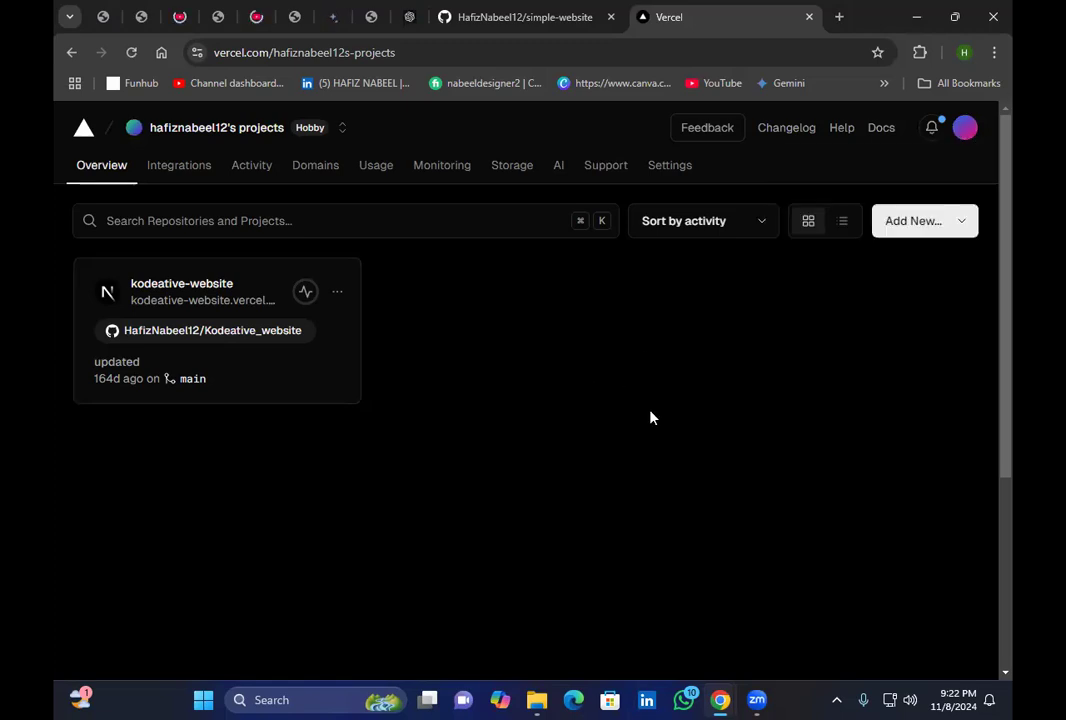
pyautogui.click(932, 224)
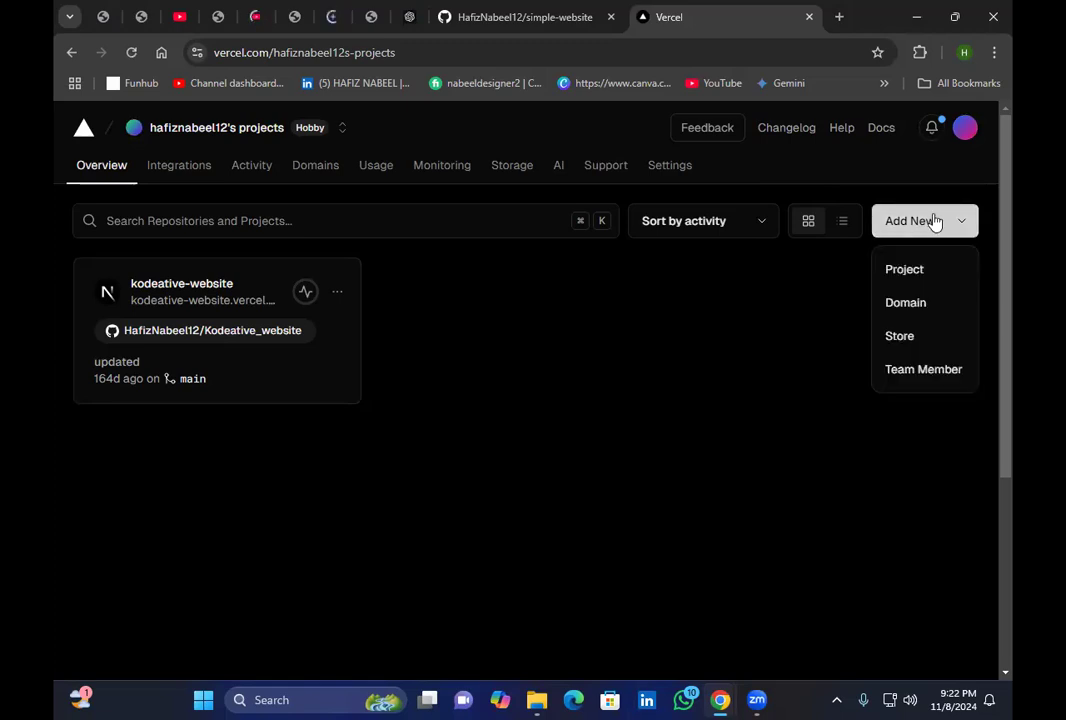
pyautogui.click(314, 219)
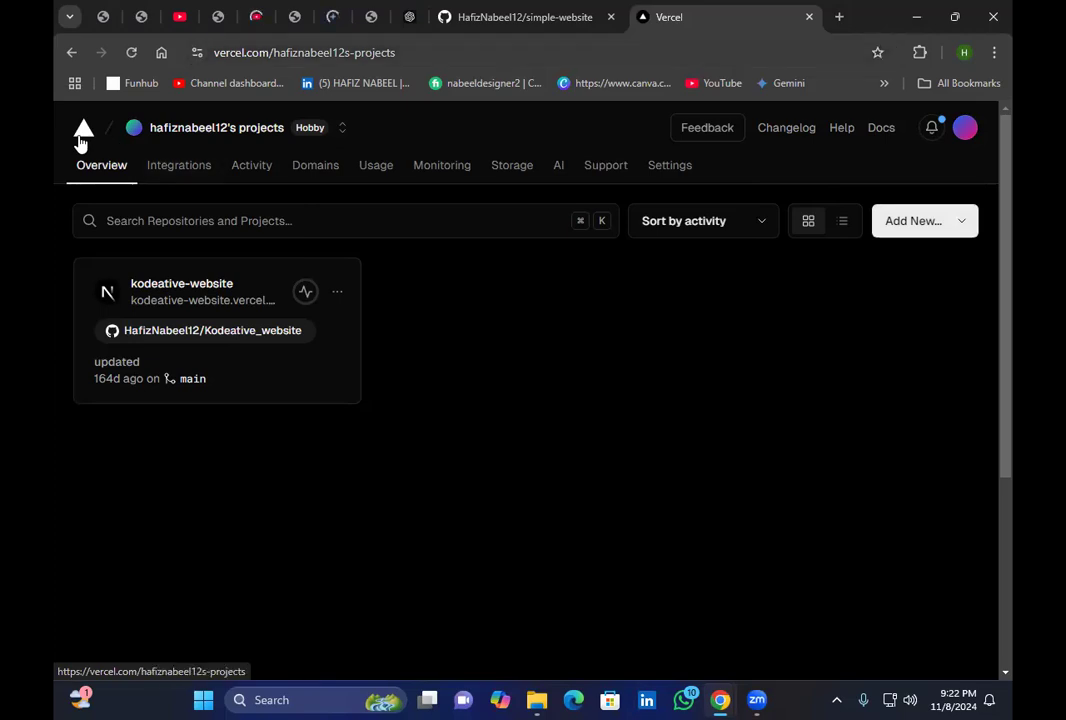
pyautogui.hotkey('ctrl', 'l')
pyautogui.hotkey('shift', 'Left')
pyautogui.hotkey('shift', 'Left')
pyautogui.hotkey('shift', 'Left')
pyautogui.hotkey('shift', 'Left')
pyautogui.hotkey('shift', 'Left')
pyautogui.hotkey('shift', 'Left')
pyautogui.hotkey('shift', 'Left')
pyautogui.hotkey('shift', 'Left')
pyautogui.hotkey('shift', 'Left')
pyautogui.hotkey('shift', 'Left')
pyautogui.hotkey('shift', 'Left')
pyautogui.hotkey('shift', 'Left')
pyautogui.hotkey('shift', 'Left')
pyautogui.hotkey('shift', 'Left')
pyautogui.hotkey('shift', 'Left')
pyautogui.hotkey('shift', 'Left')
pyautogui.hotkey('shift', 'Left')
pyautogui.hotkey('shift', 'Left')
pyautogui.hotkey('shift', 'Left')
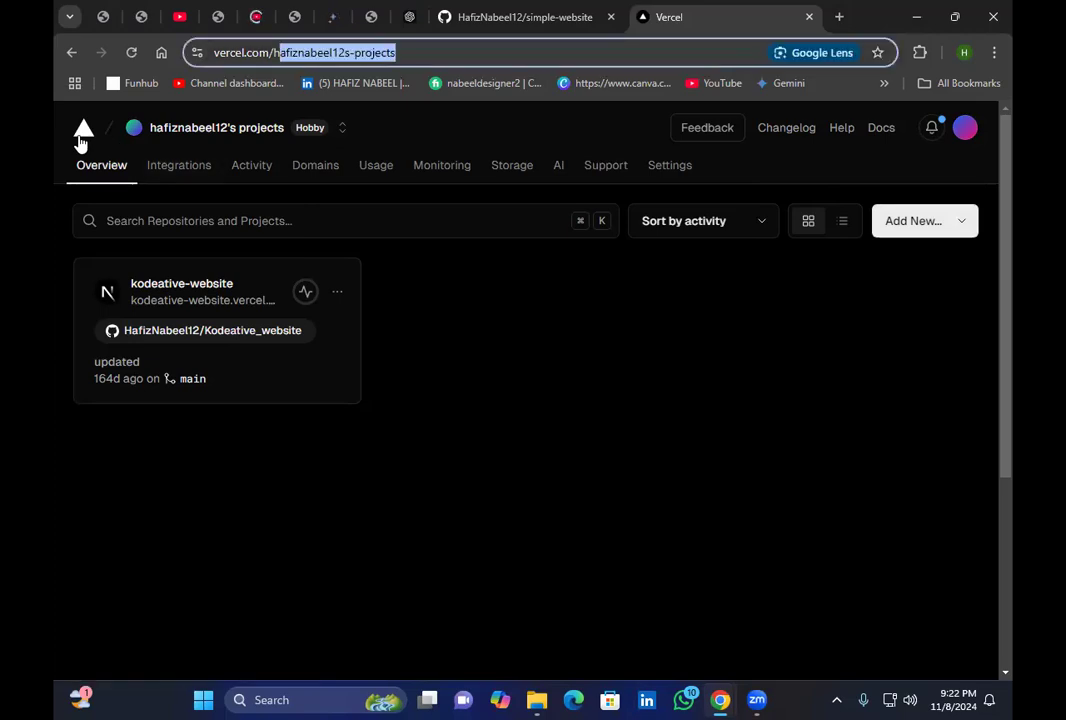
pyautogui.hotkey('shift', 'Left')
pyautogui.press('BackSpace')
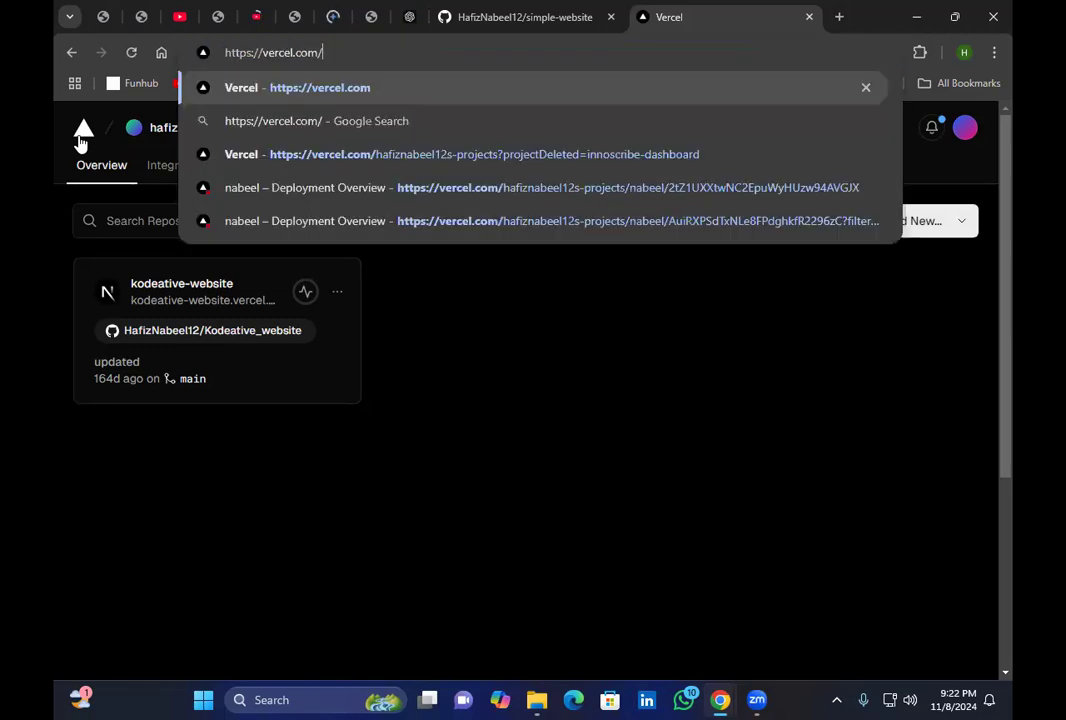
pyautogui.press('Return')
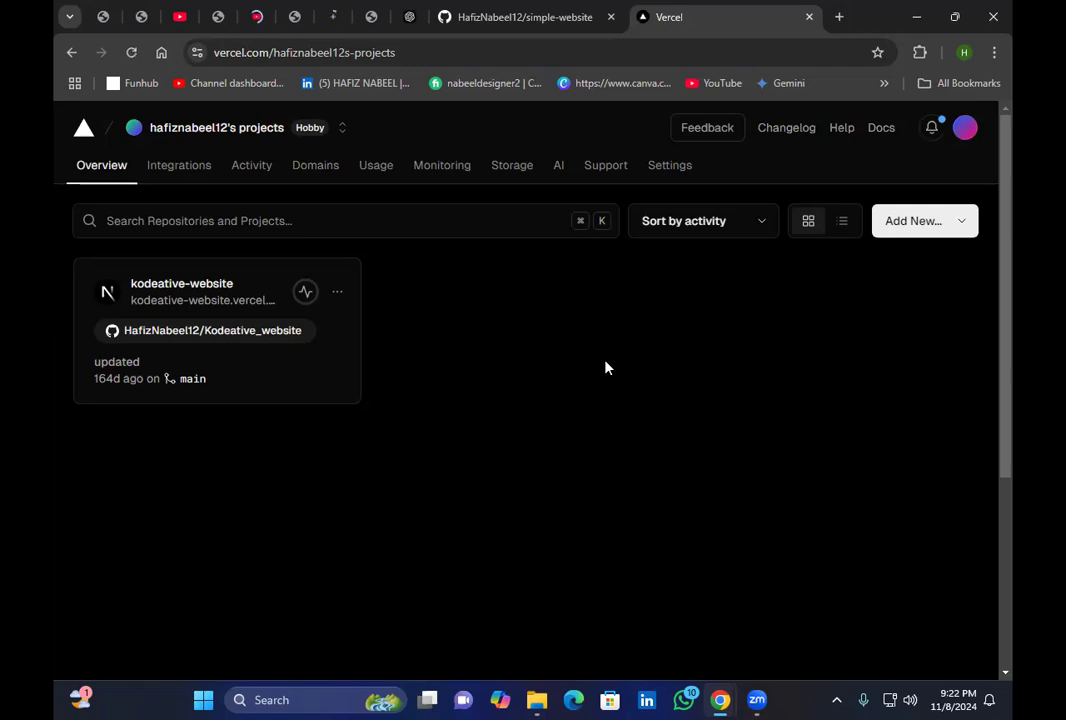
# Start a new Vercel project and import the simple-website Git repository into it
pyautogui.click(922, 218)
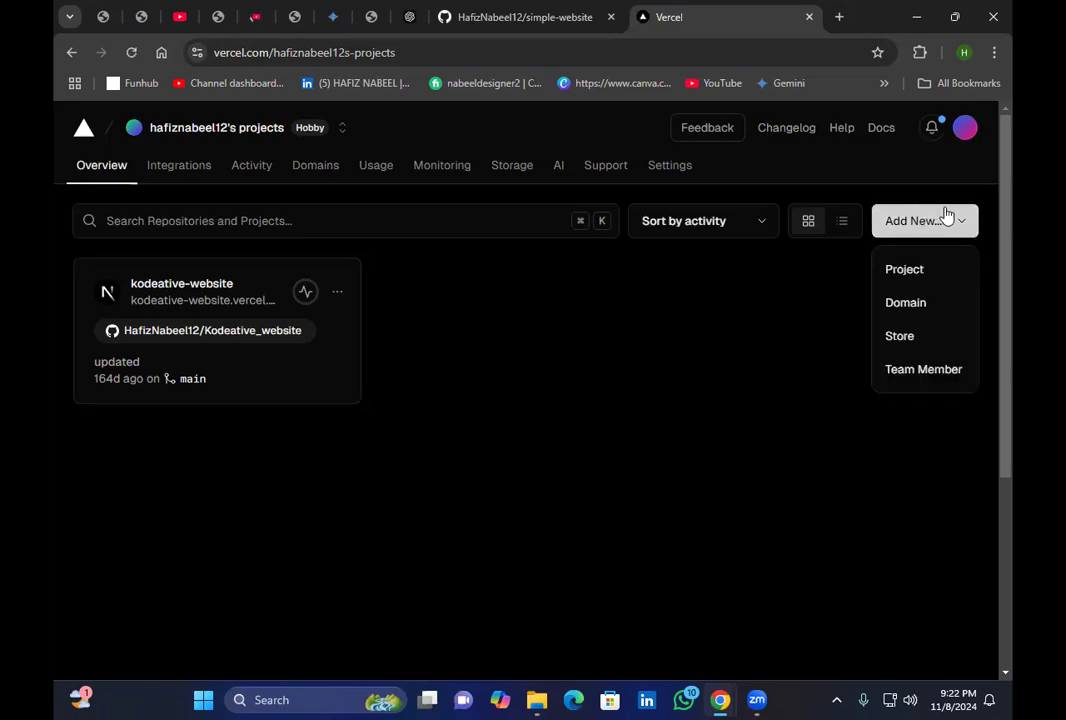
pyautogui.click(916, 274)
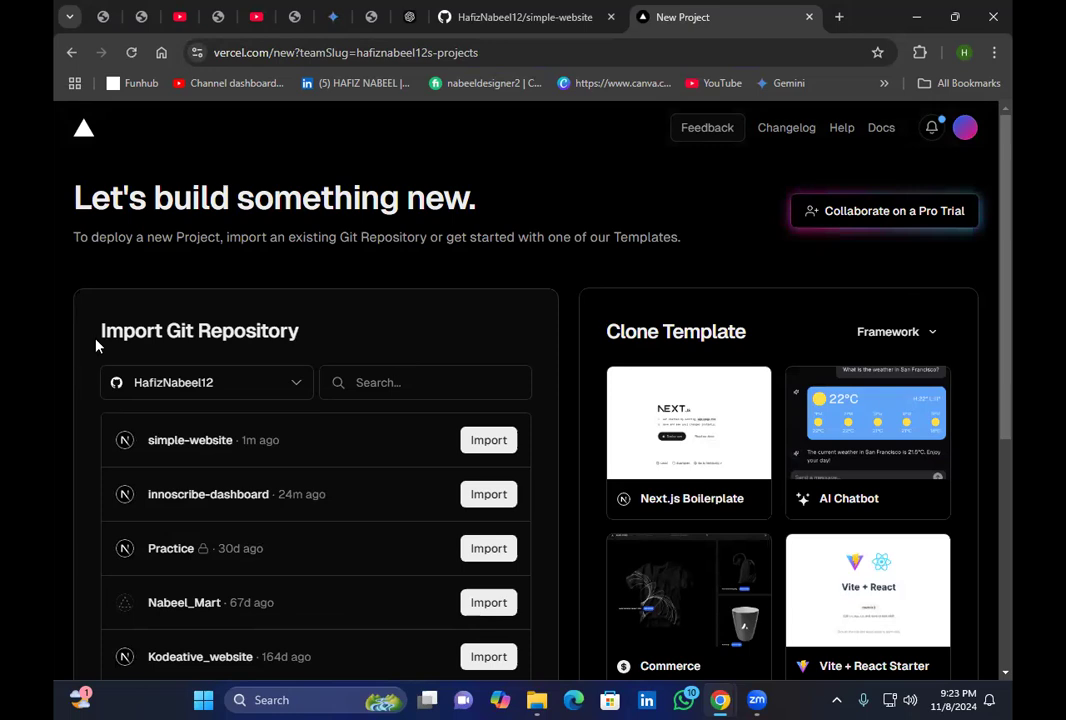
pyautogui.moveTo(98, 340); pyautogui.dragTo(124, 335)
pyautogui.moveTo(370, 339); pyautogui.dragTo(465, 334)
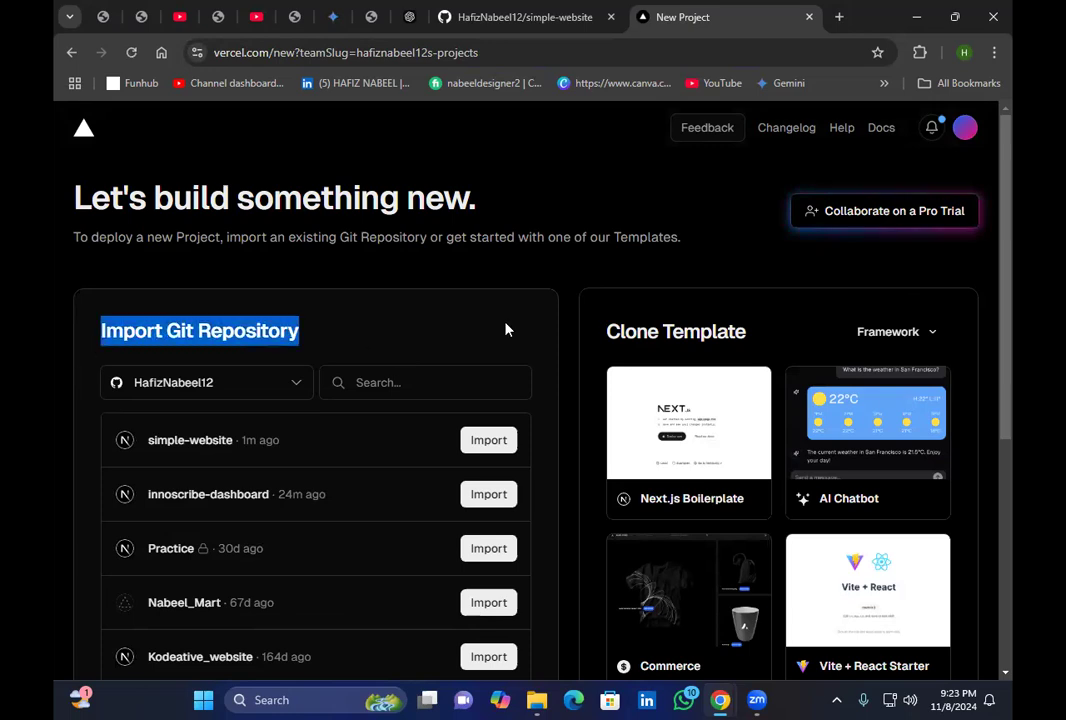
pyautogui.click(507, 329)
pyautogui.scroll(-5, 530, 326)
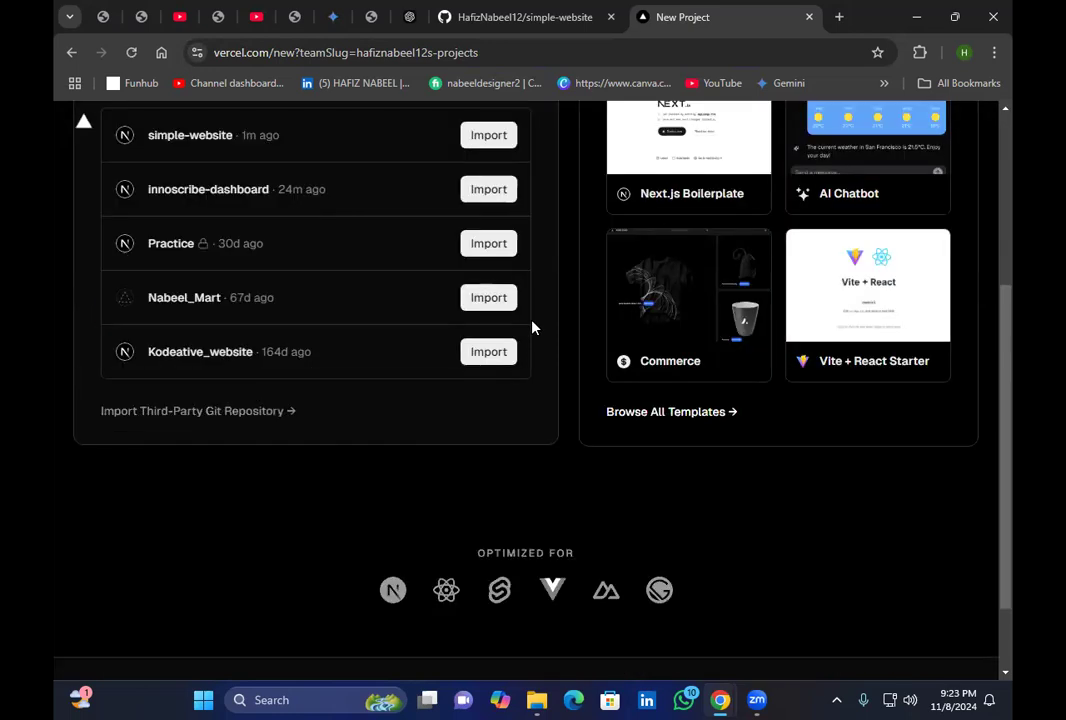
pyautogui.scroll(5, 532, 326)
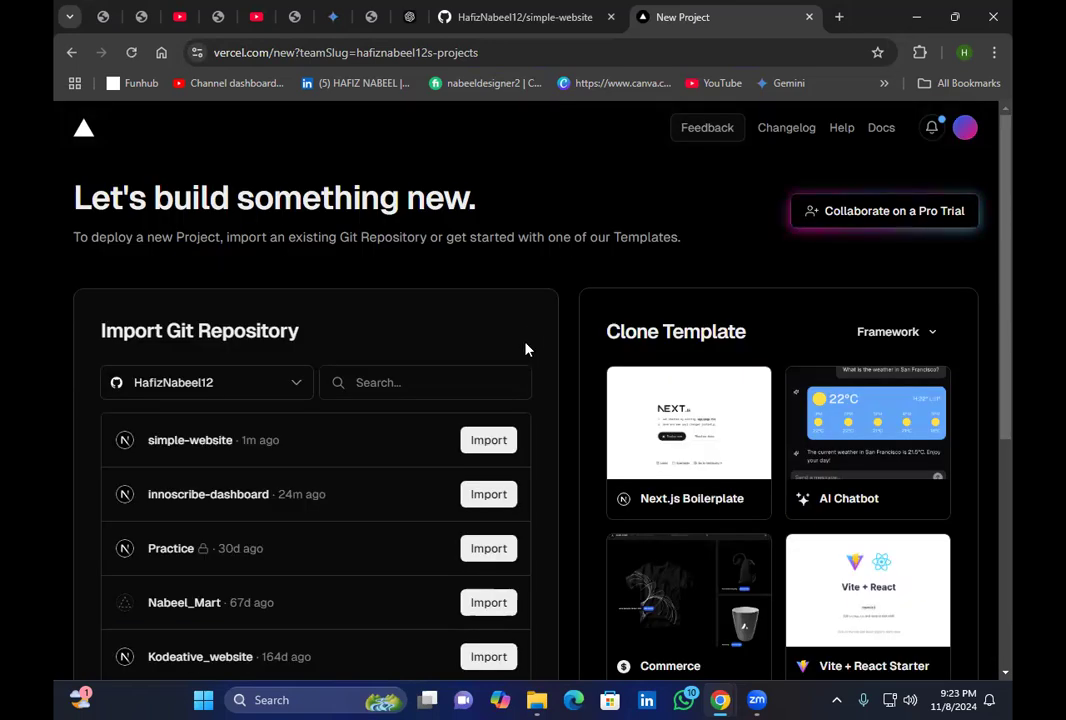
pyautogui.scroll(-1, 336, 231)
pyautogui.scroll(1, 421, 325)
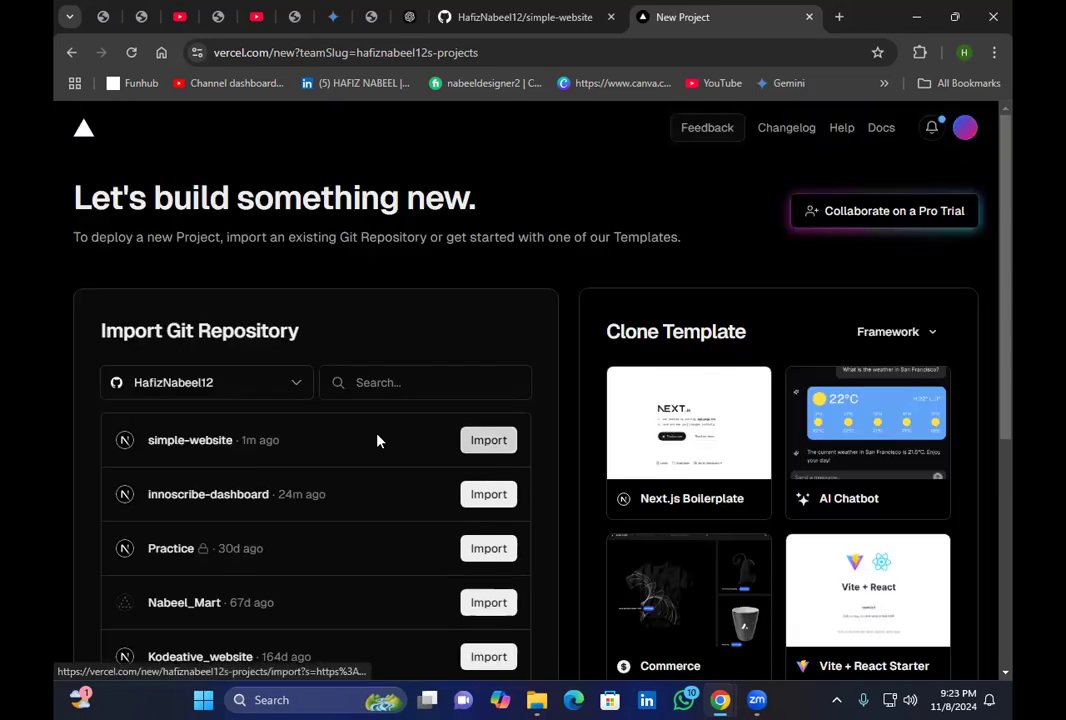
pyautogui.moveTo(143, 447); pyautogui.dragTo(350, 444)
pyautogui.click(421, 447)
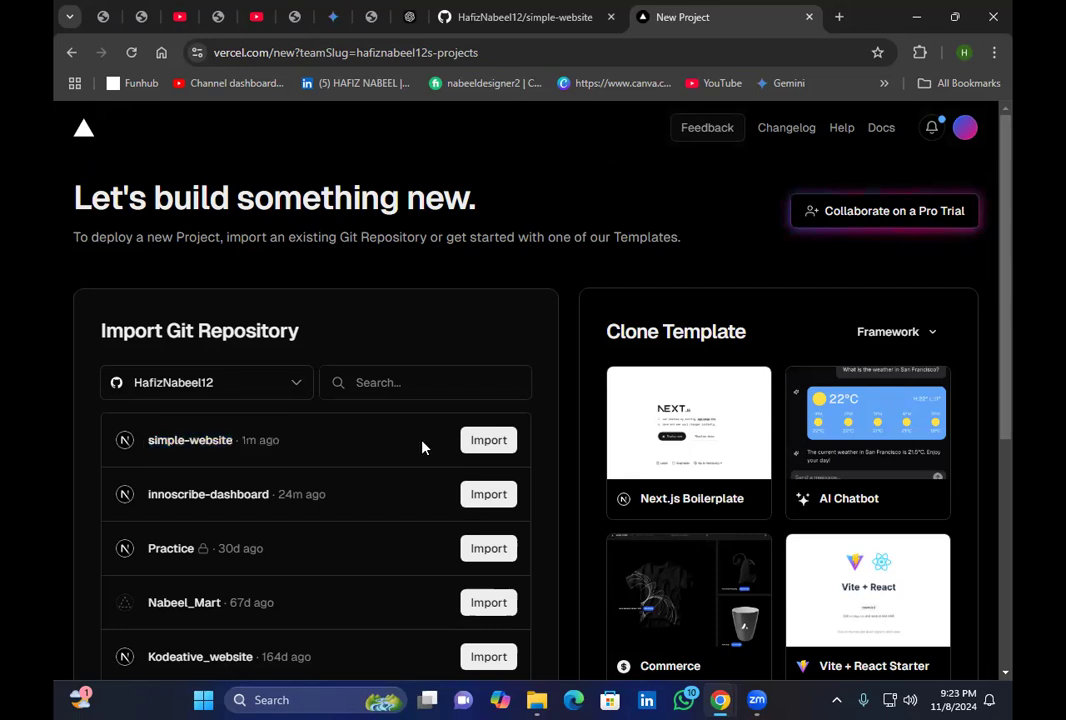
pyautogui.click(497, 443)
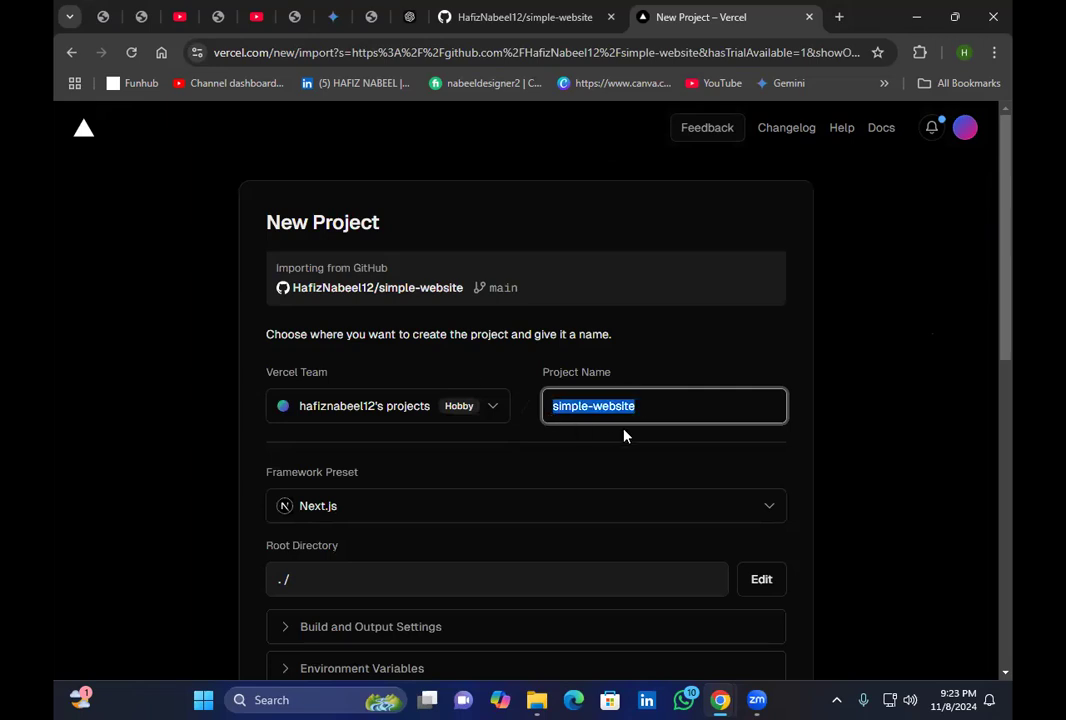
pyautogui.write('nabee')
pyautogui.press('BackSpace')
pyautogui.press('BackSpace')
pyautogui.hotkey('ctrl', 'z')
pyautogui.press('Right')
pyautogui.click(613, 442)
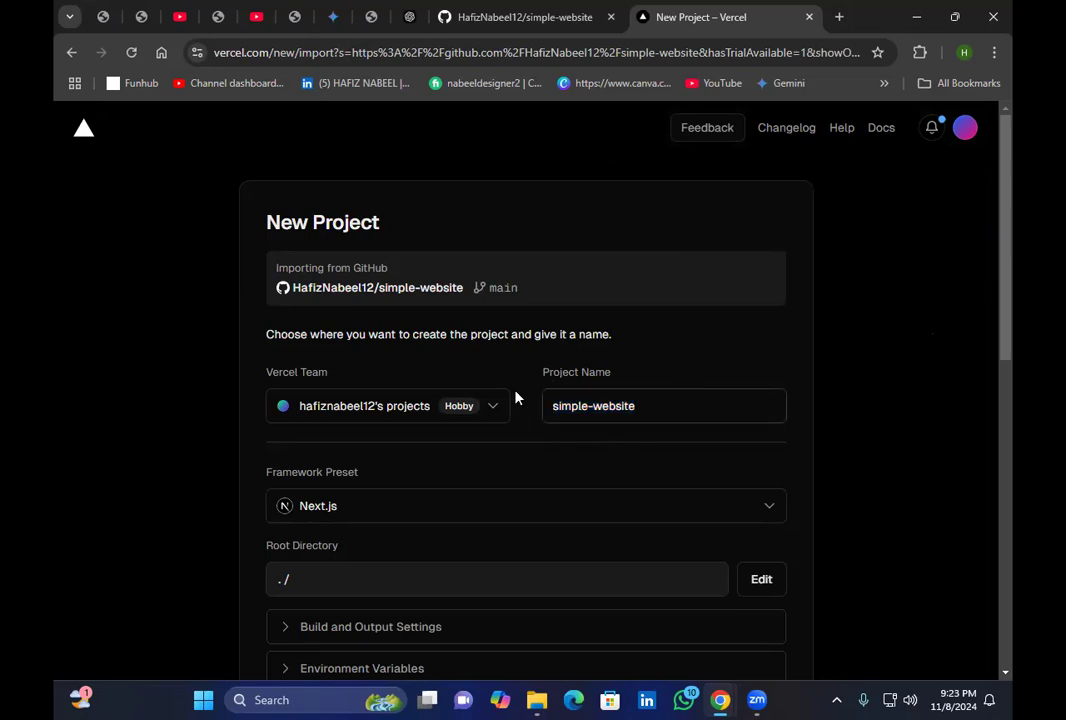
# Examine the new project's name, framework preset and root directory settings
pyautogui.press('Tab')
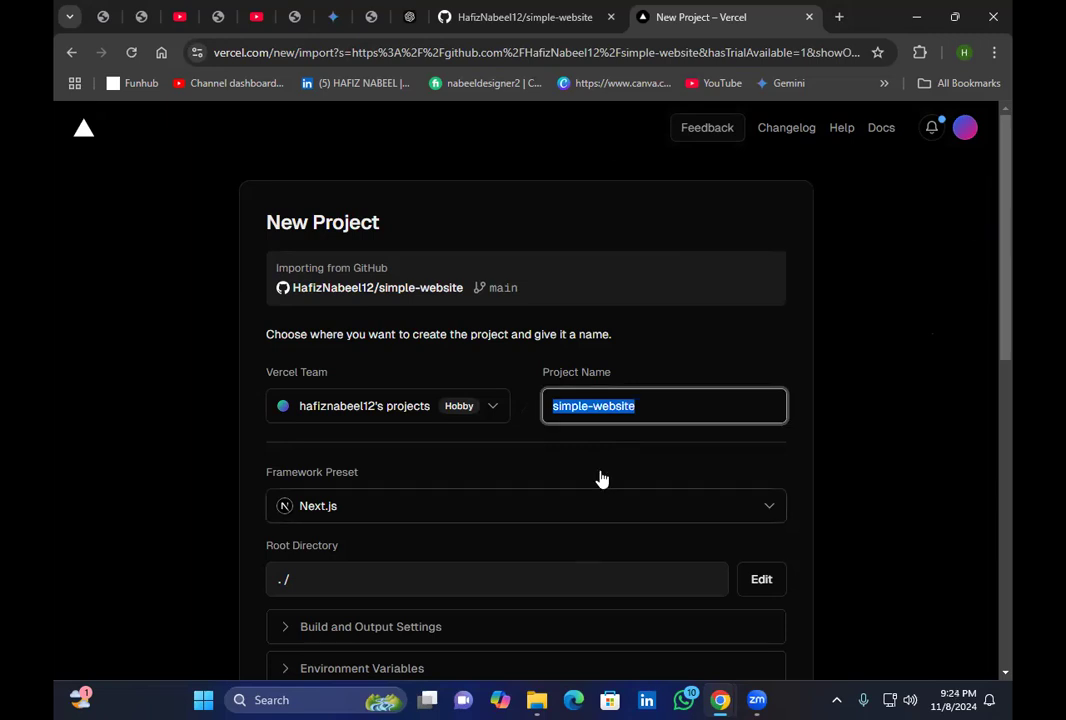
pyautogui.press('Tab')
pyautogui.moveTo(190, 402); pyautogui.dragTo(200, 398)
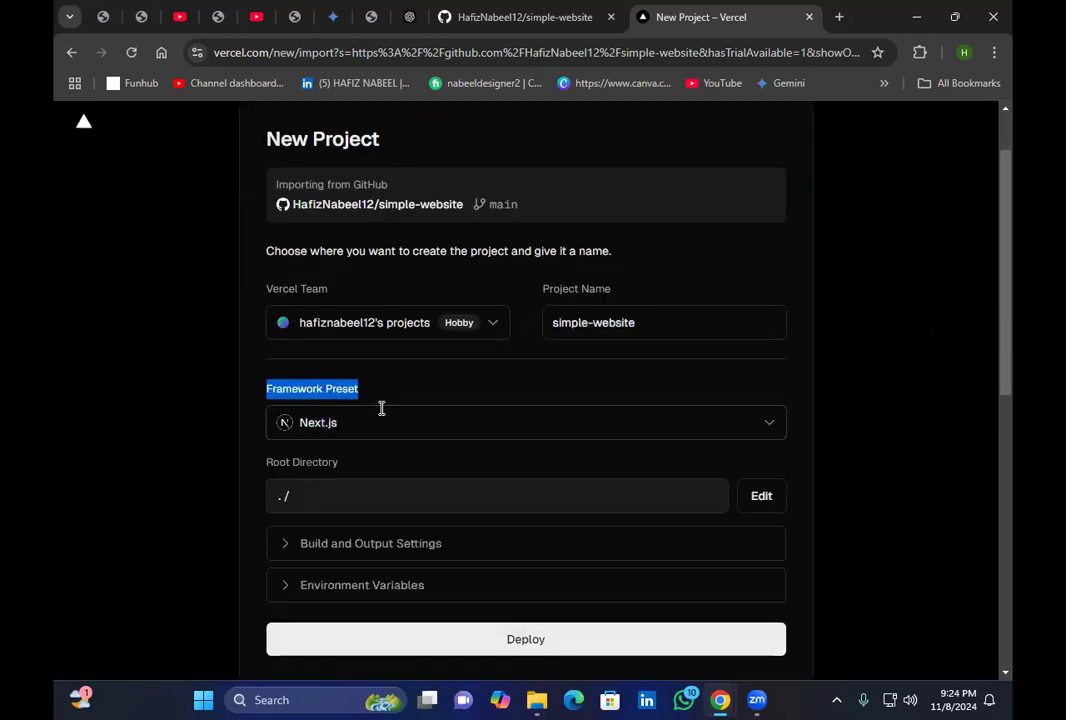
pyautogui.click(420, 456)
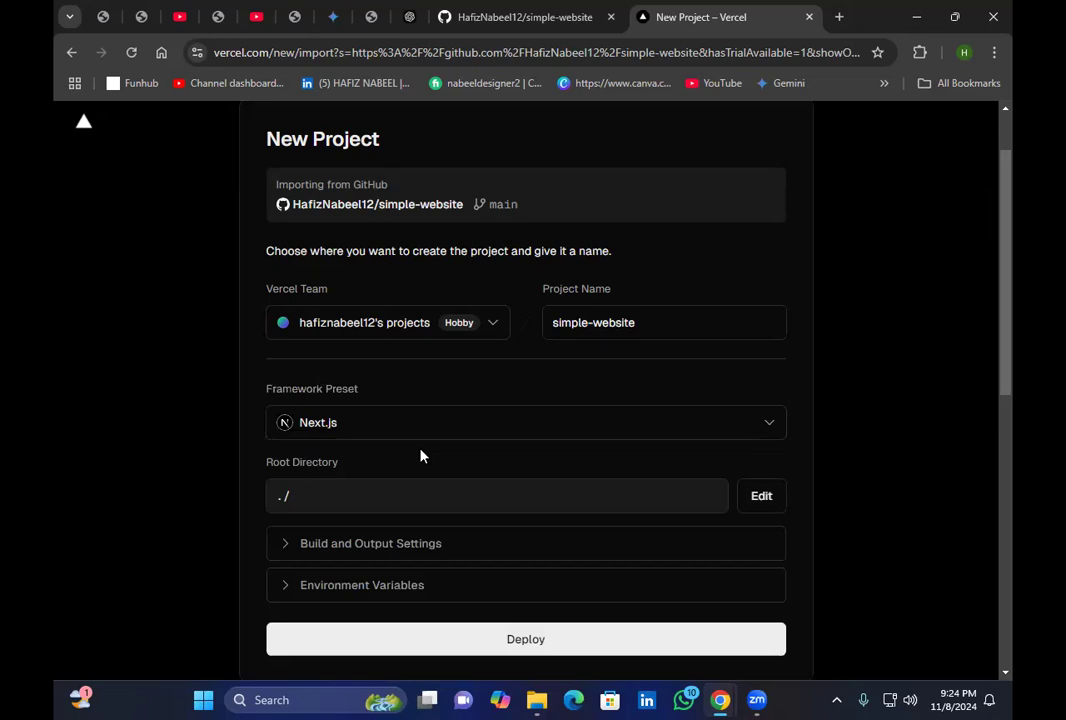
pyautogui.scroll(-1, 420, 450)
pyautogui.scroll(1, 405, 438)
pyautogui.doubleClick(358, 510)
pyautogui.scroll(-2, 490, 395)
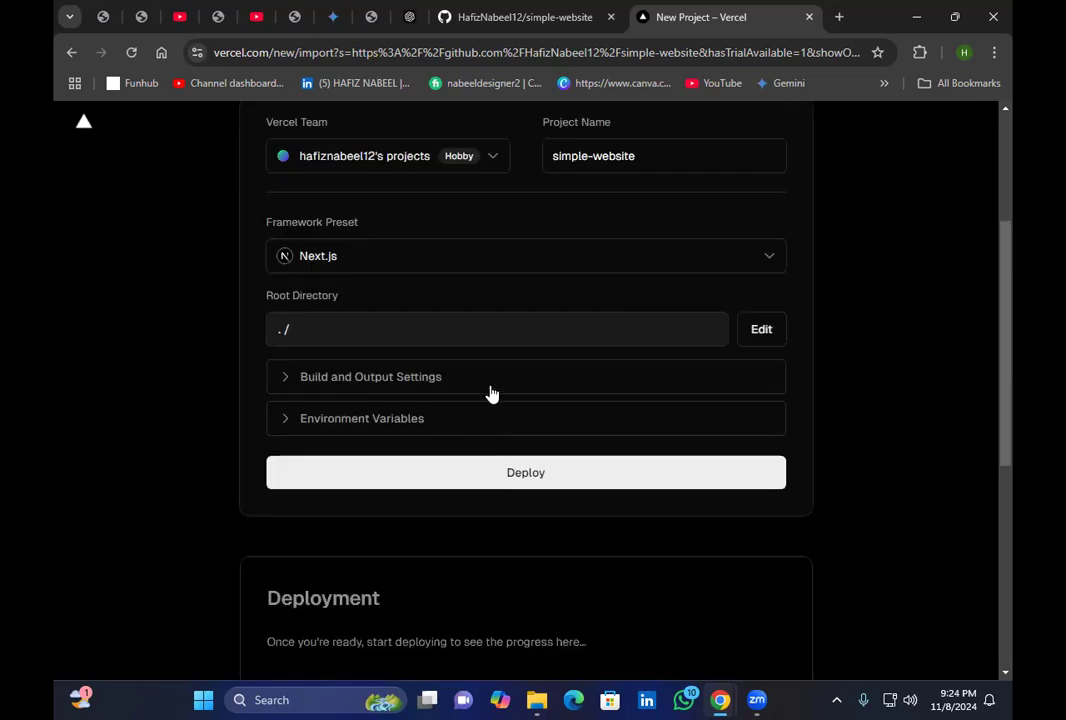
# Turn on the build command override with next build and the output directory override in the Build and Output Settings
pyautogui.click(491, 380)
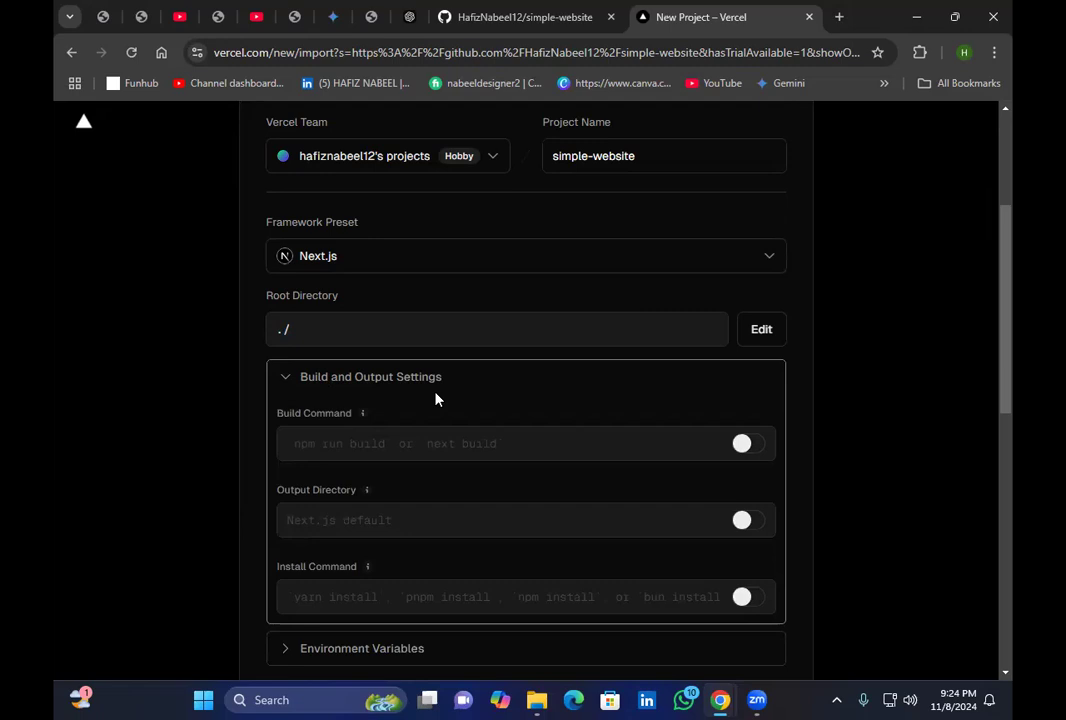
pyautogui.click(743, 443)
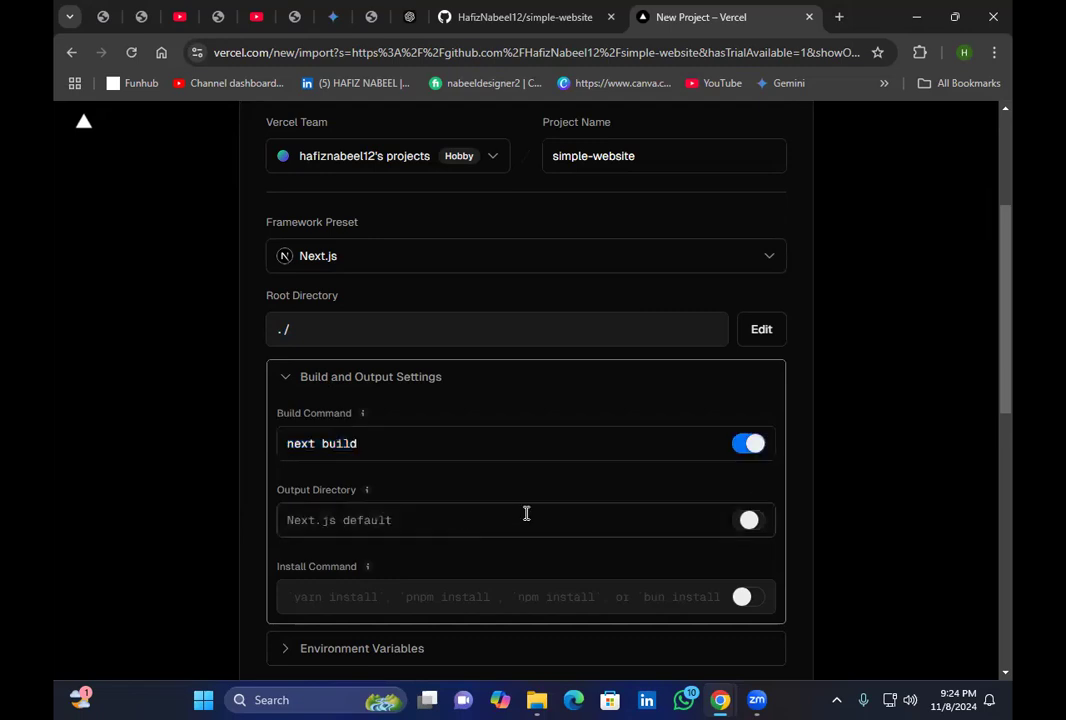
pyautogui.click(520, 512)
pyautogui.click(388, 450)
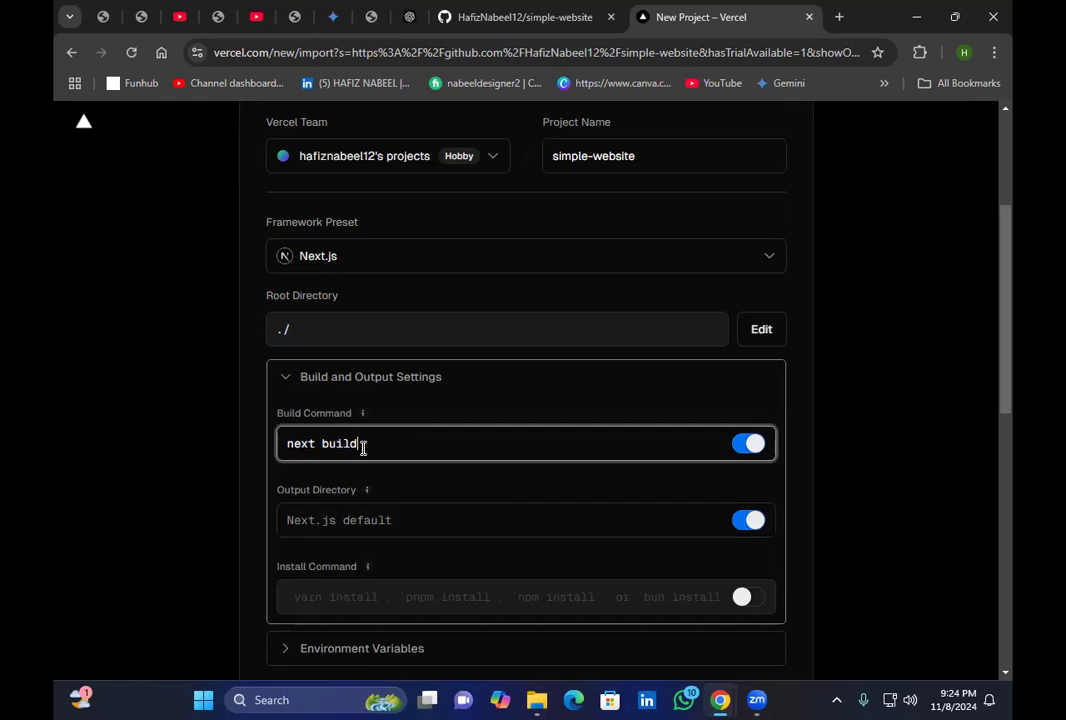
pyautogui.moveTo(362, 445); pyautogui.dragTo(52, 424)
pyautogui.click(443, 480)
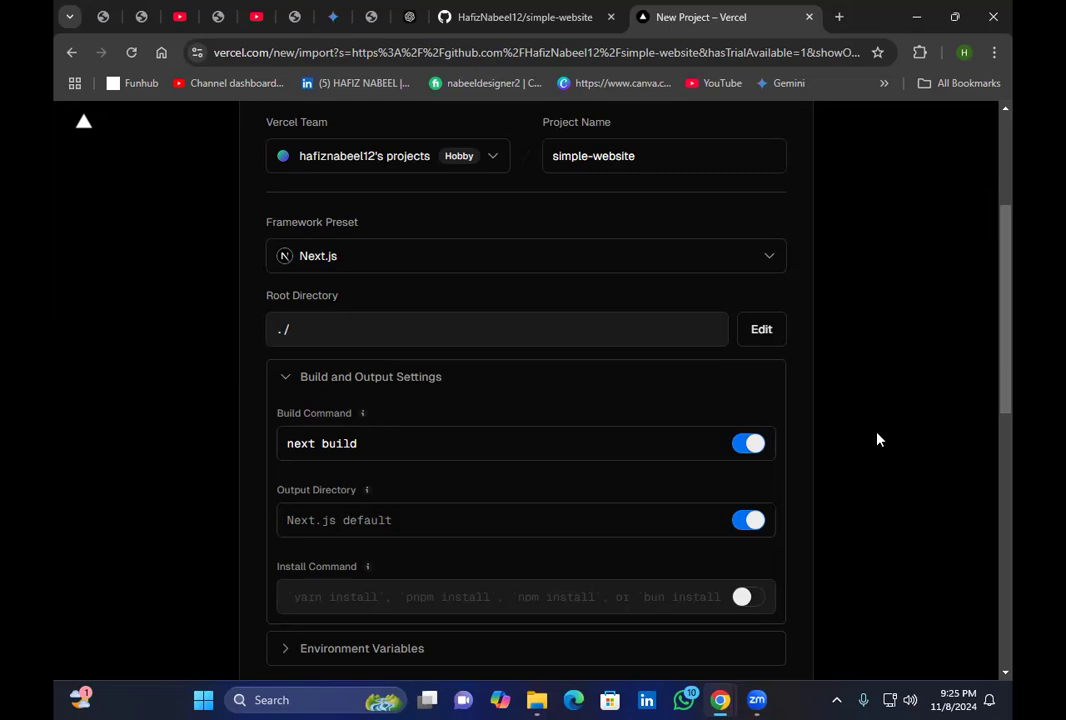
pyautogui.moveTo(443, 435); pyautogui.dragTo(236, 493)
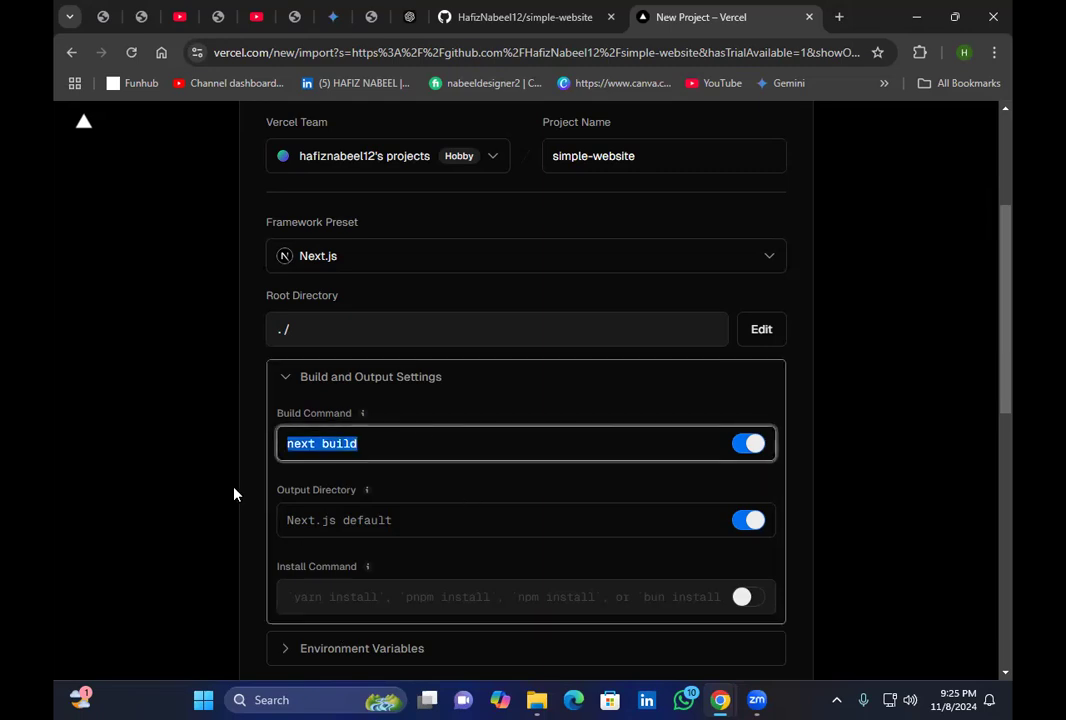
# Examine the build command and output directory fields and their explanations in the Build and Output Settings
pyautogui.click(415, 488)
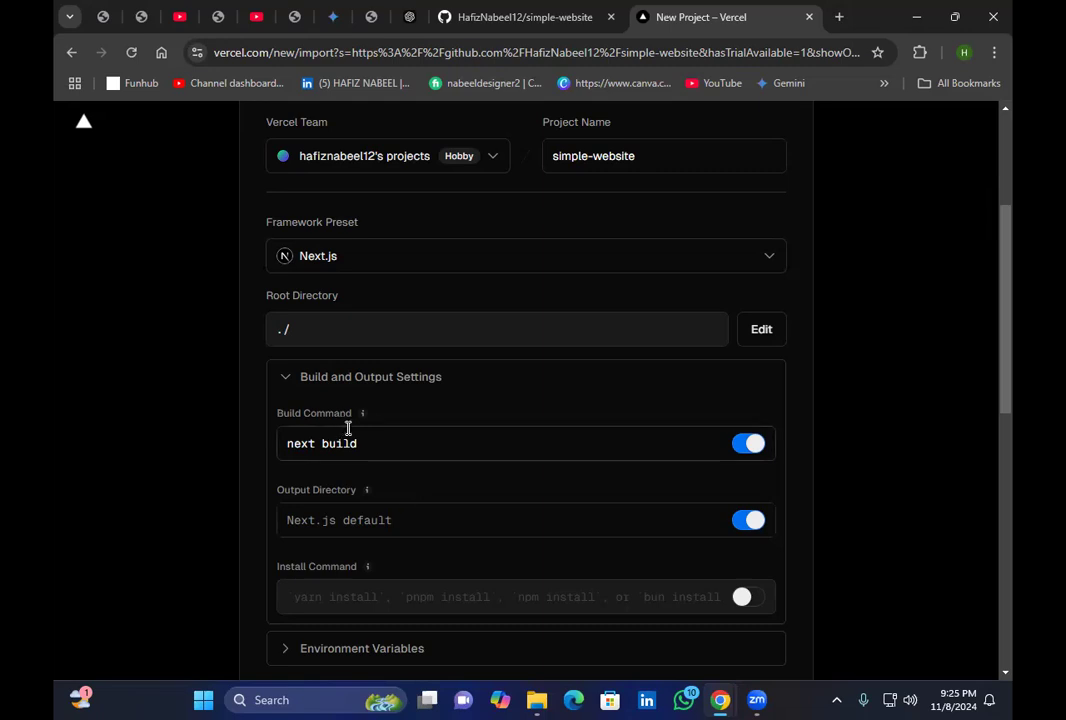
pyautogui.moveTo(362, 418)
pyautogui.click(308, 430)
pyautogui.tripleClick(308, 430)
pyautogui.click(431, 455)
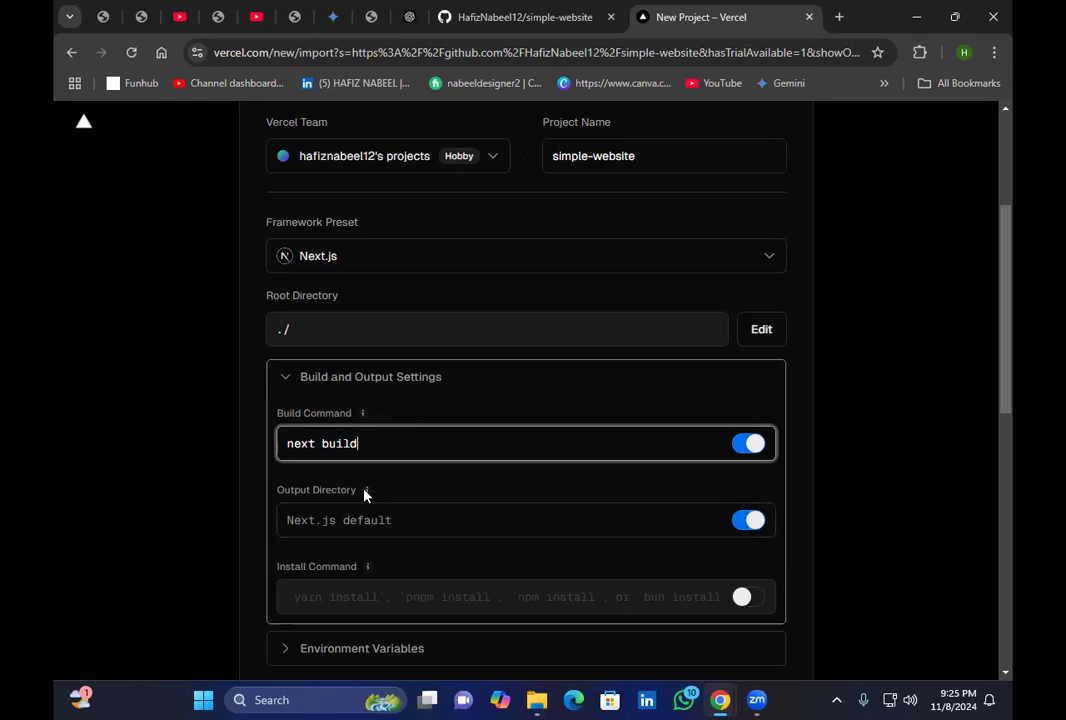
pyautogui.moveTo(366, 490)
pyautogui.click(288, 524)
pyautogui.click(540, 553)
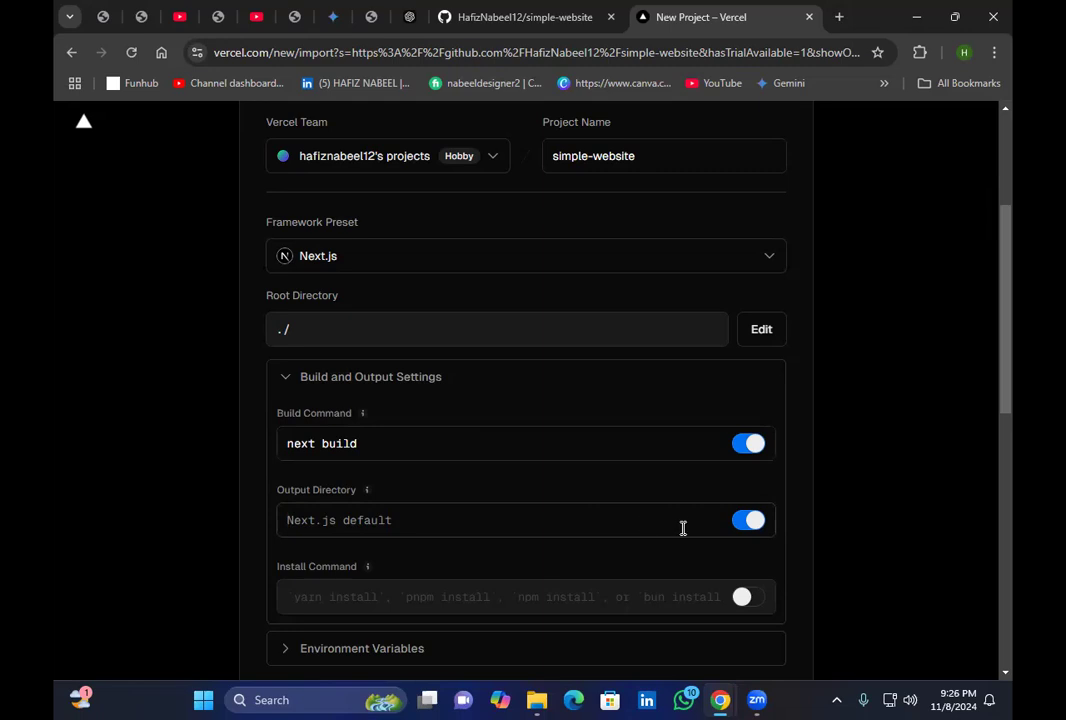
# Read the install command's explanation and try overriding that command
pyautogui.scroll(-1, 683, 528)
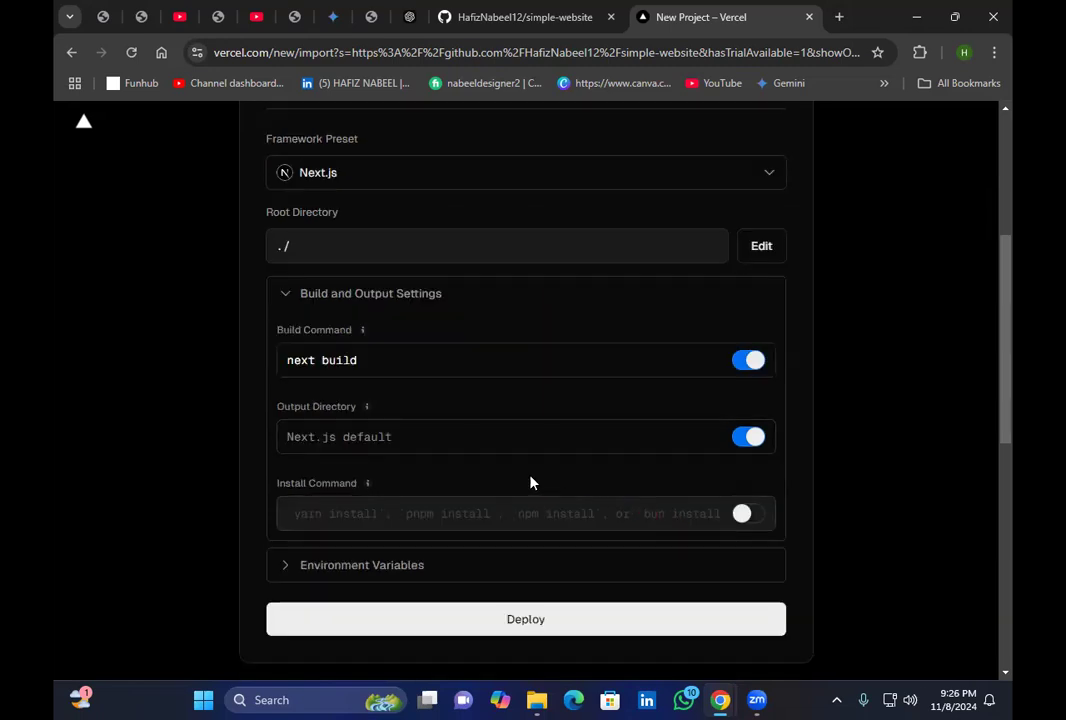
pyautogui.scroll(-1, 538, 485)
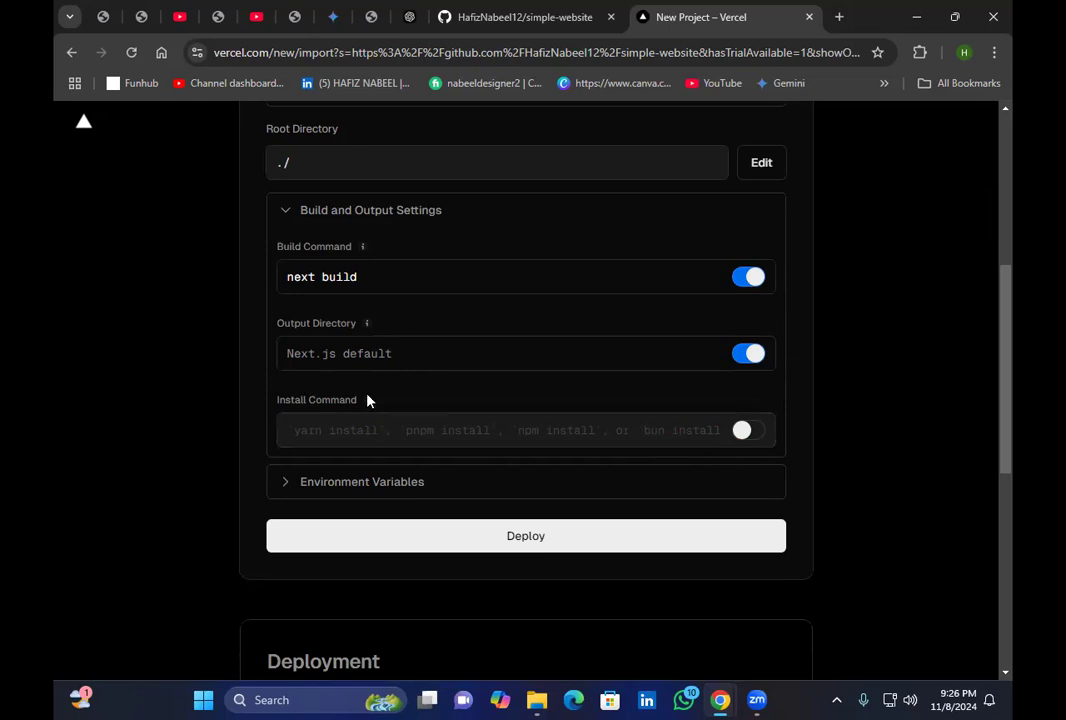
pyautogui.moveTo(368, 400)
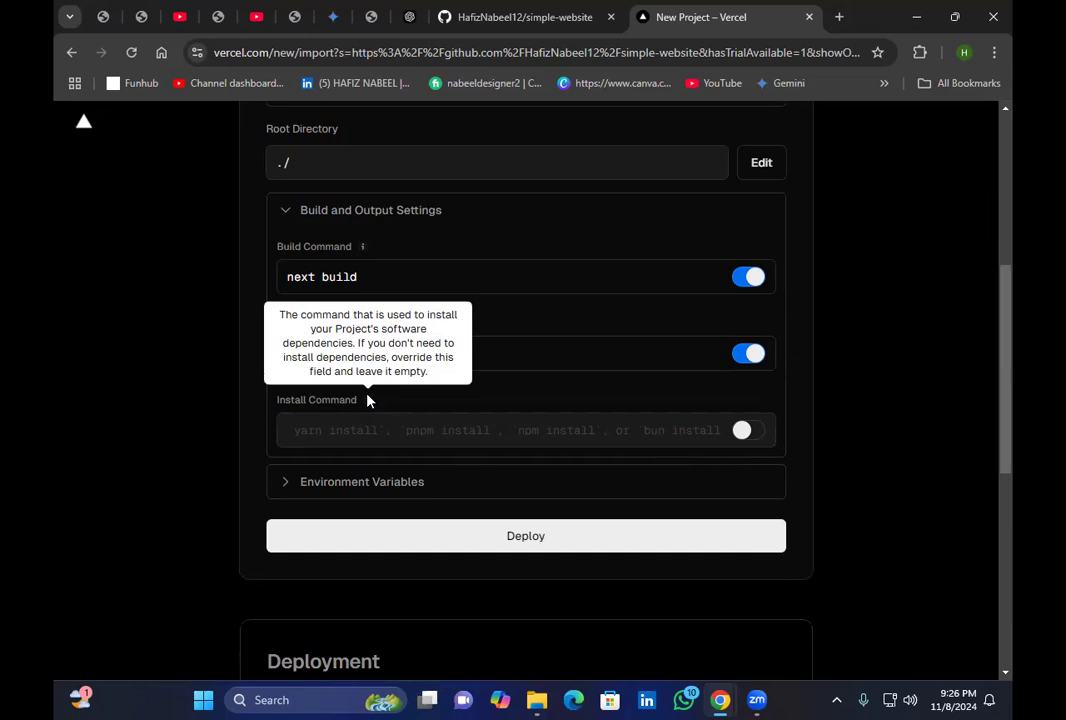
pyautogui.click(742, 436)
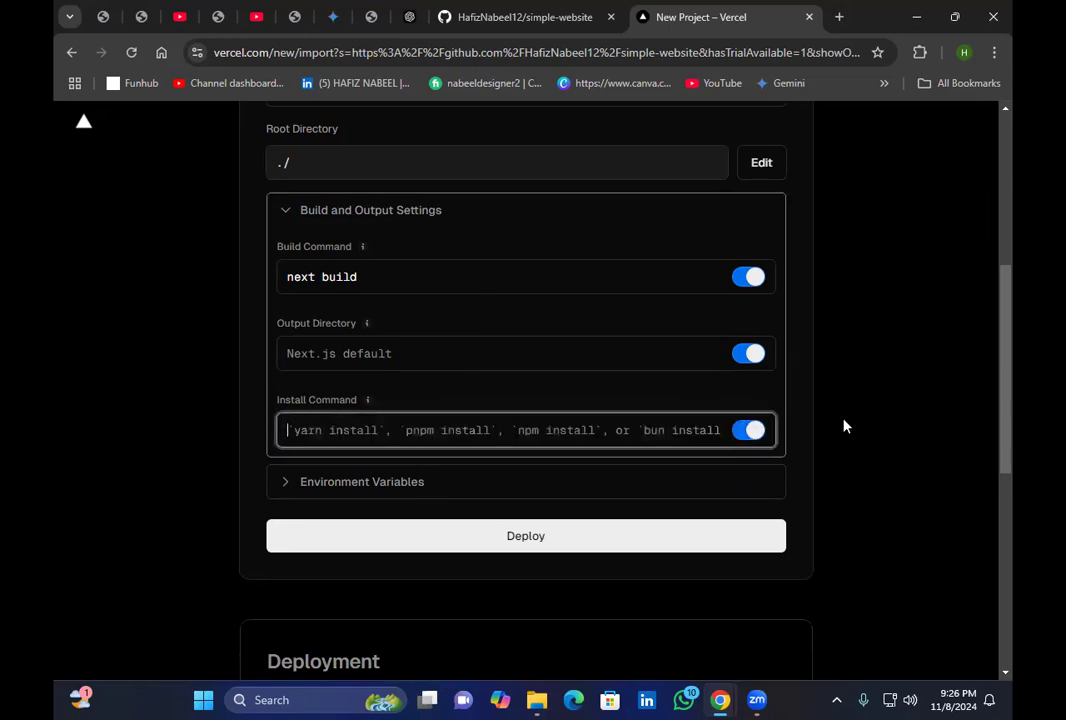
pyautogui.click(748, 431)
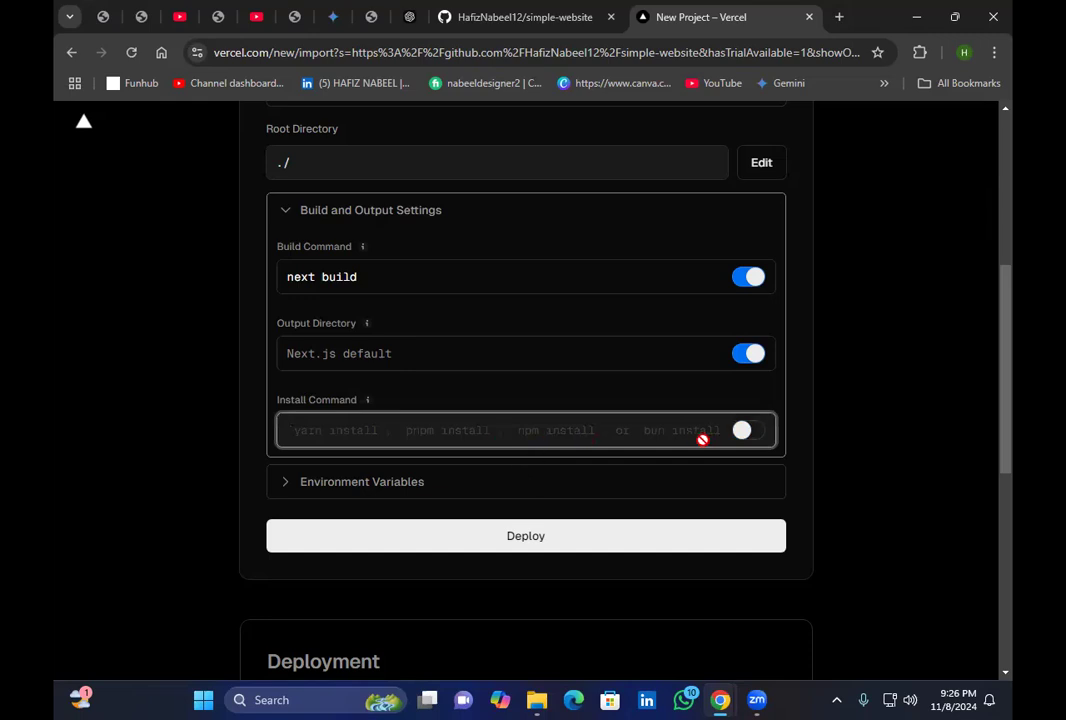
# Examine the Environment Variables section and its tip about pasting an .env file, and collapse it again
pyautogui.scroll(-1, 576, 464)
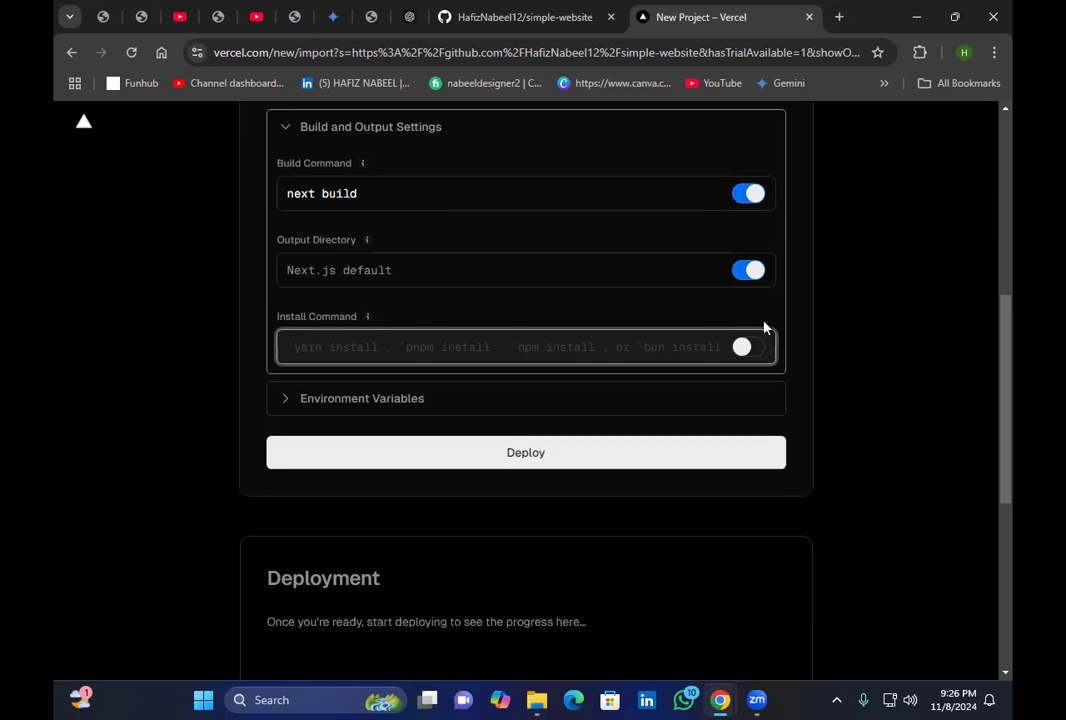
pyautogui.click(695, 411)
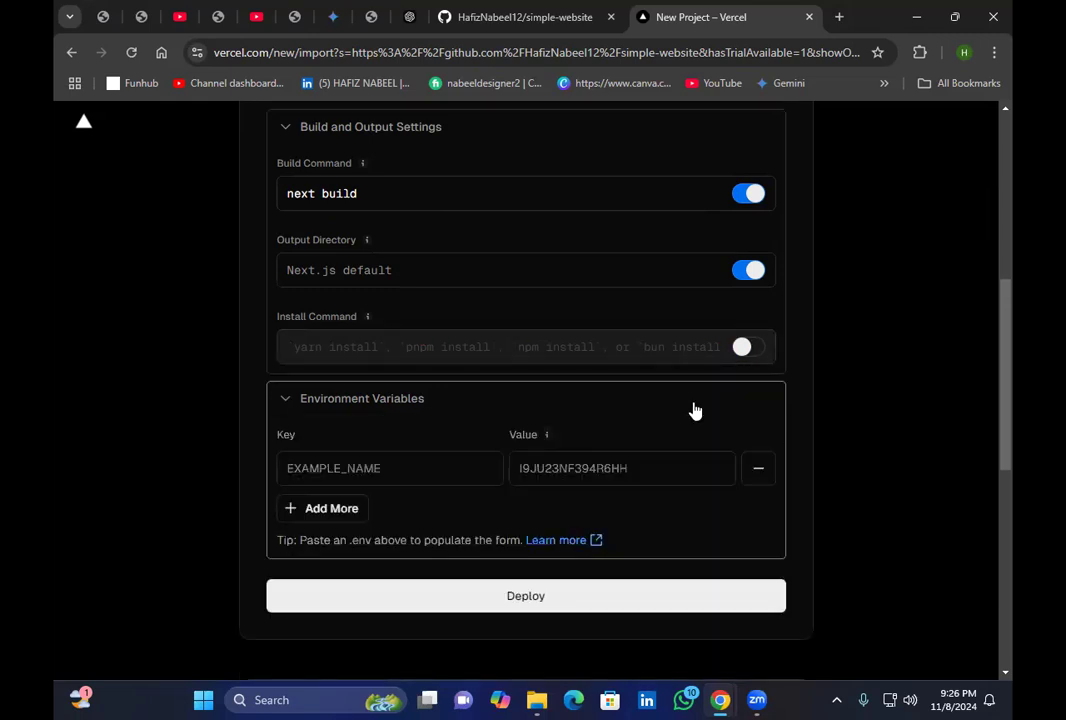
pyautogui.moveTo(347, 540); pyautogui.dragTo(371, 540)
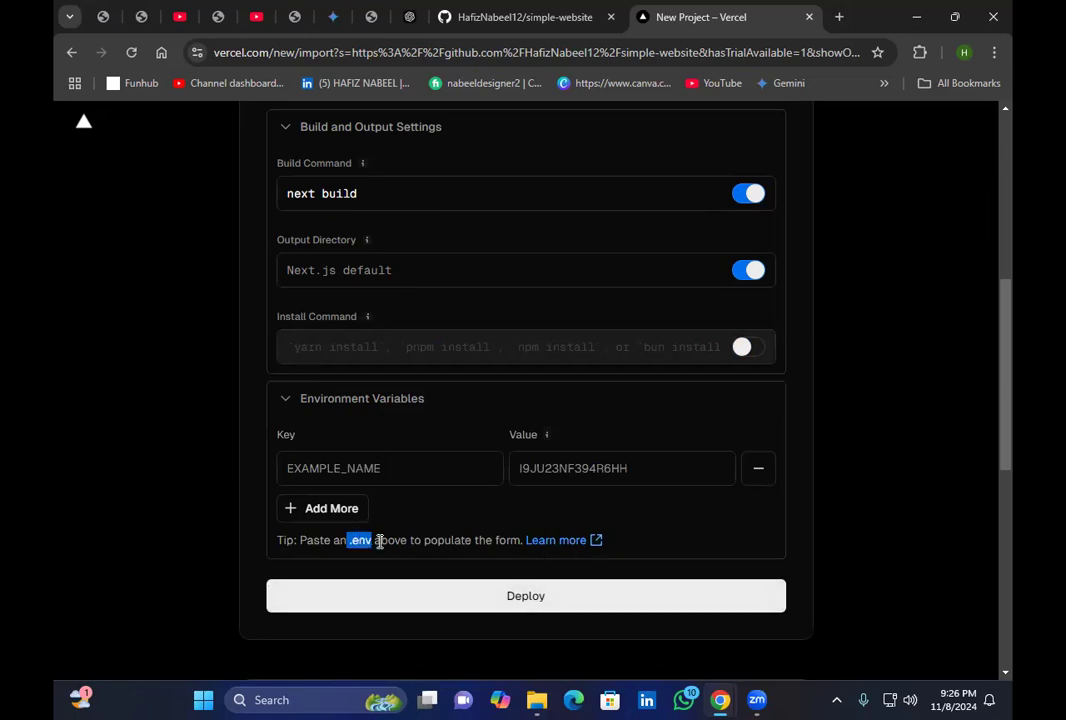
pyautogui.click(369, 408)
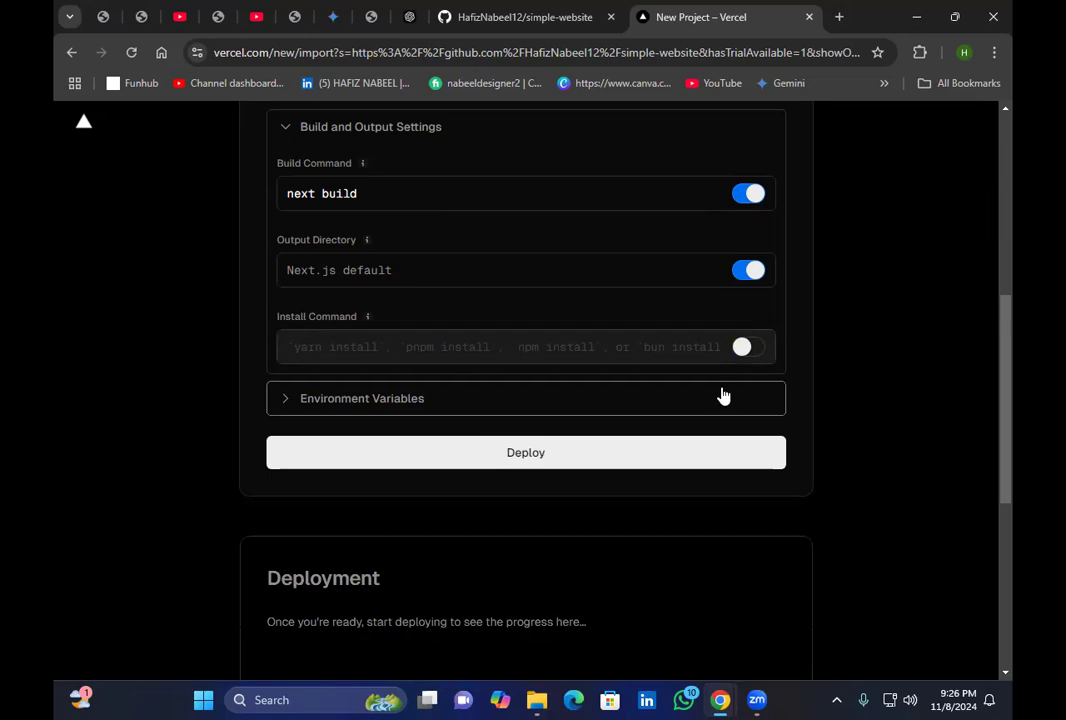
pyautogui.click(647, 400)
pyautogui.click(647, 400)
# Deploy the simple-website project, follow the deployment until it completes, and continue to the project's dashboard
pyautogui.click(761, 447)
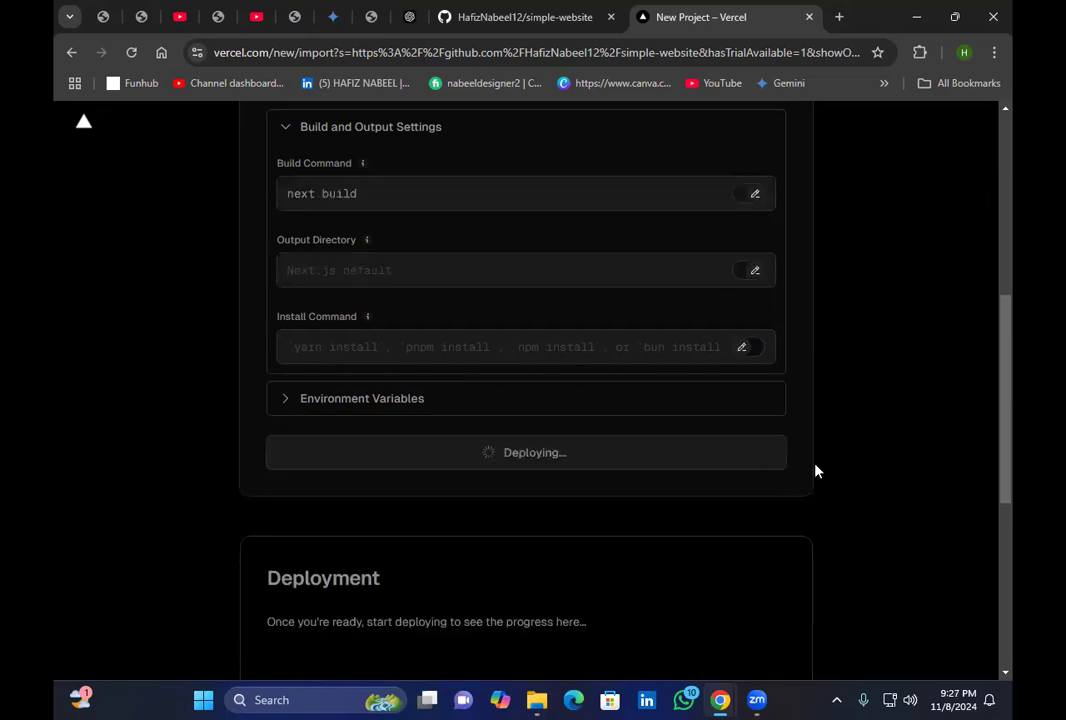
pyautogui.scroll(-6, 815, 470)
pyautogui.scroll(6, 637, 456)
pyautogui.scroll(-5, 926, 444)
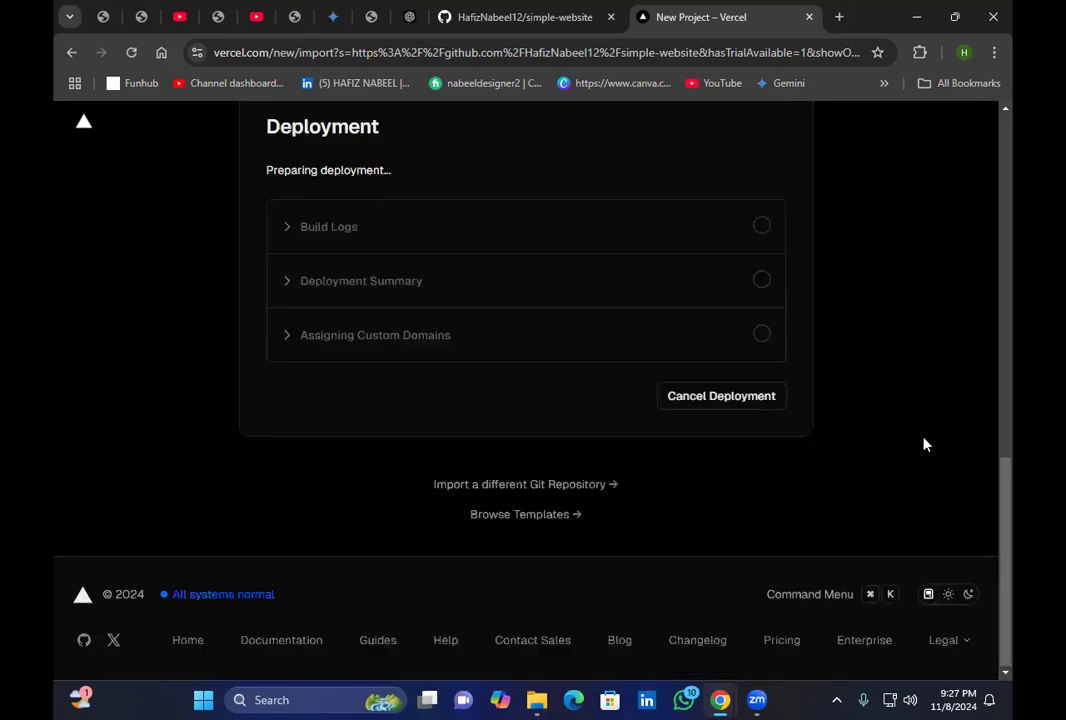
pyautogui.scroll(2, 366, 270)
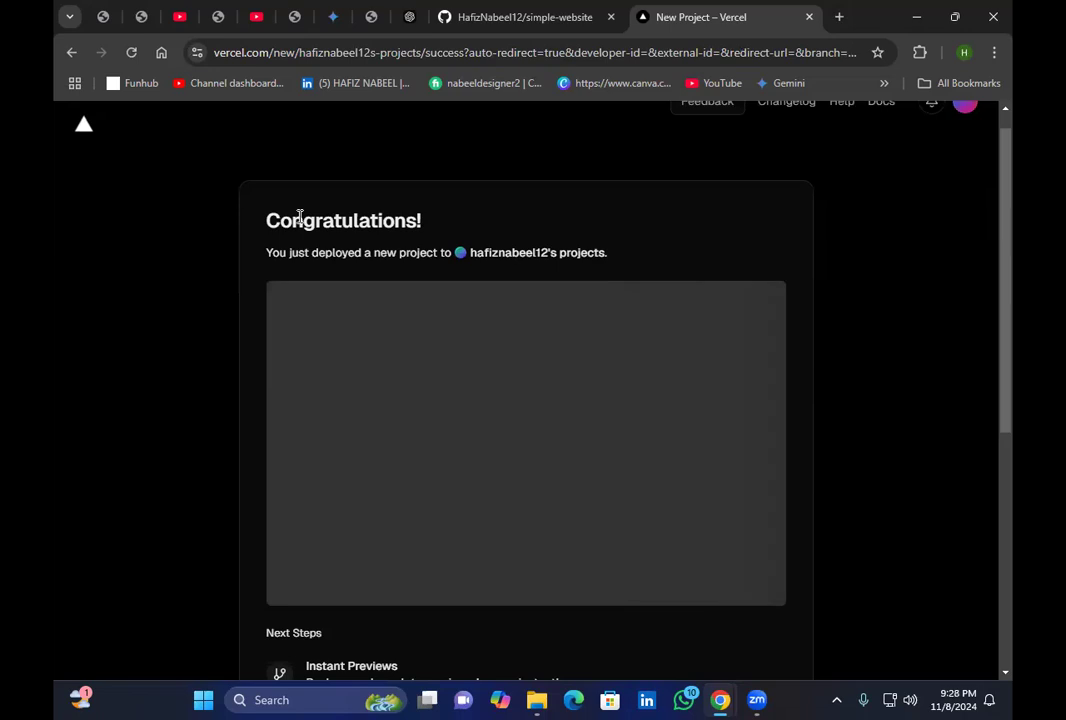
pyautogui.moveTo(250, 219); pyautogui.dragTo(500, 215)
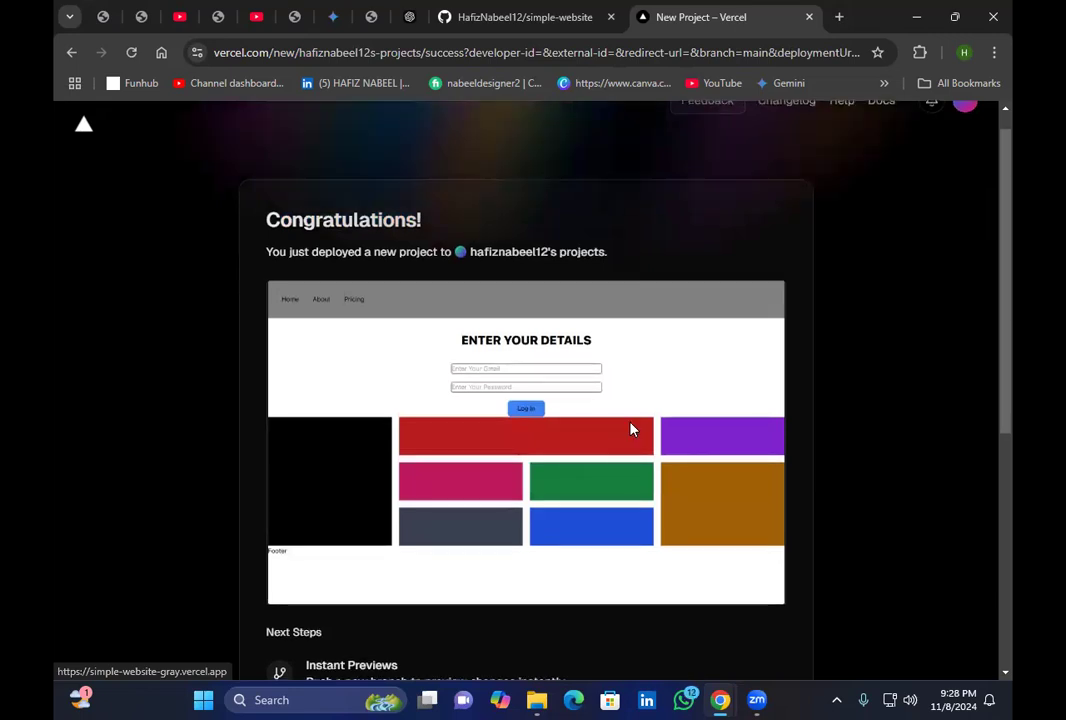
pyautogui.scroll(-5, 631, 429)
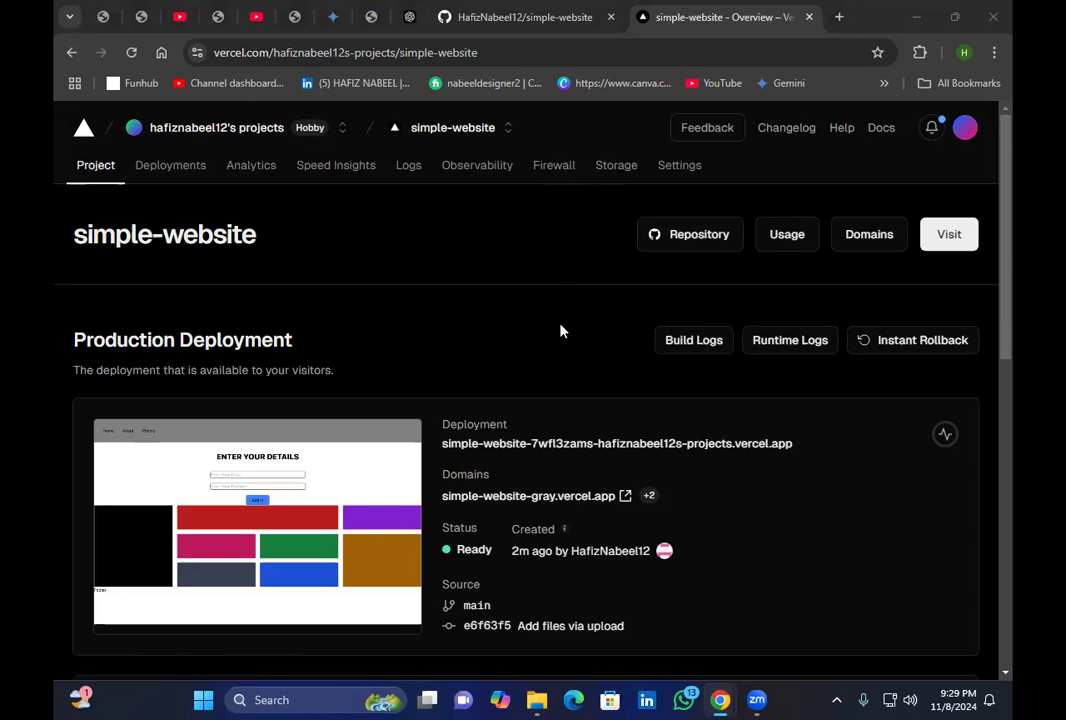
# Review the Production Deployment details and open the live site at the simple-website-gray.vercel.app domain
pyautogui.scroll(-1, 560, 331)
pyautogui.scroll(1, 560, 331)
pyautogui.moveTo(240, 345); pyautogui.dragTo(202, 290)
pyautogui.click(363, 340)
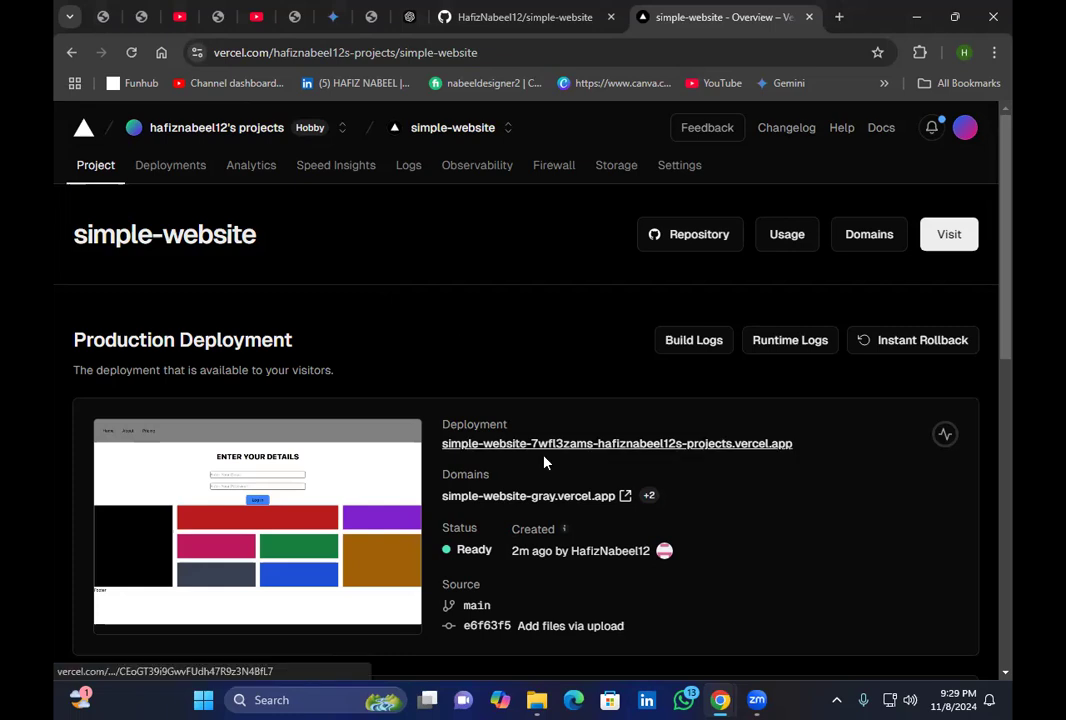
pyautogui.scroll(-1, 571, 481)
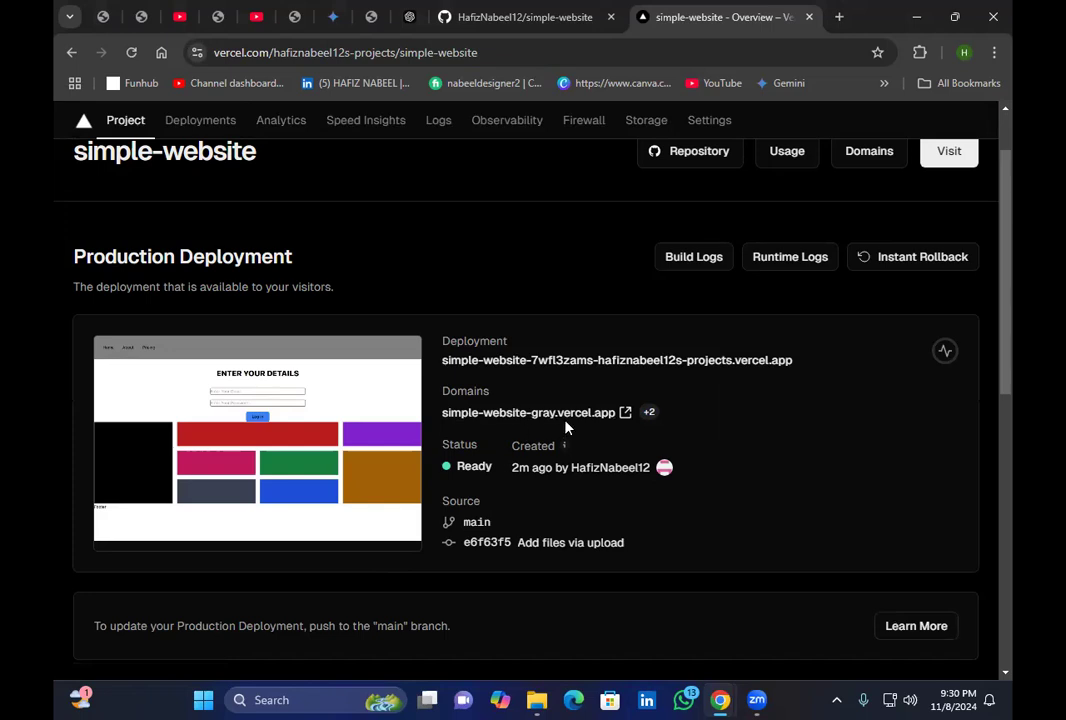
pyautogui.click(627, 413)
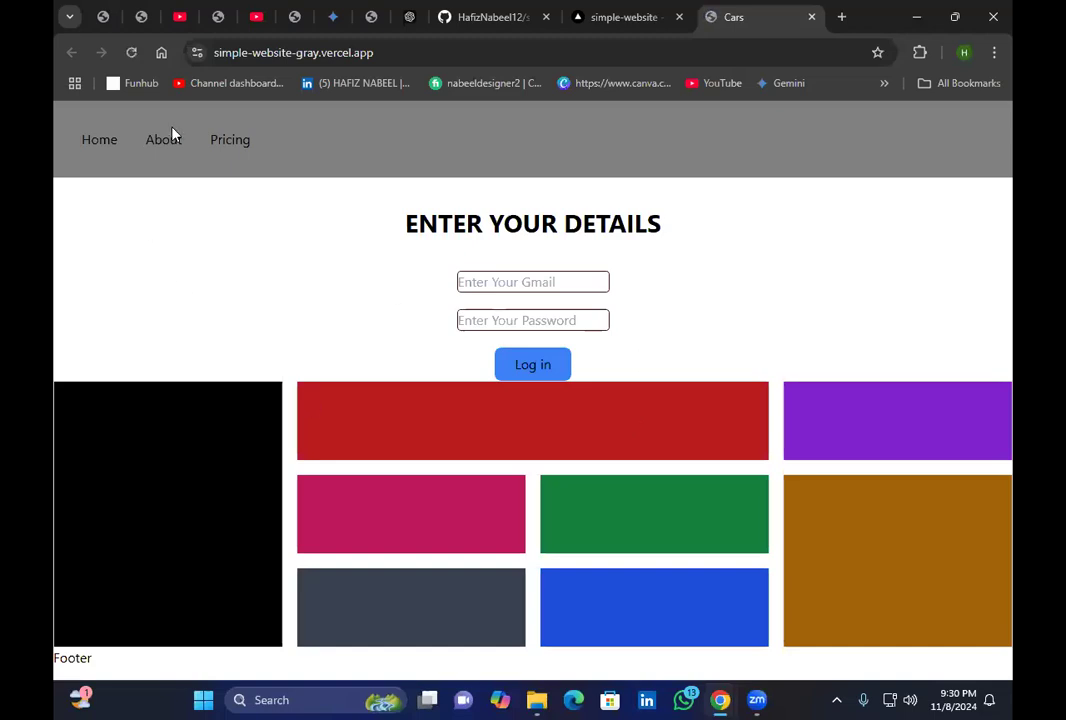
# Check the About and Pricing pages of the deployed site, returning to its home page after each
pyautogui.click(173, 141)
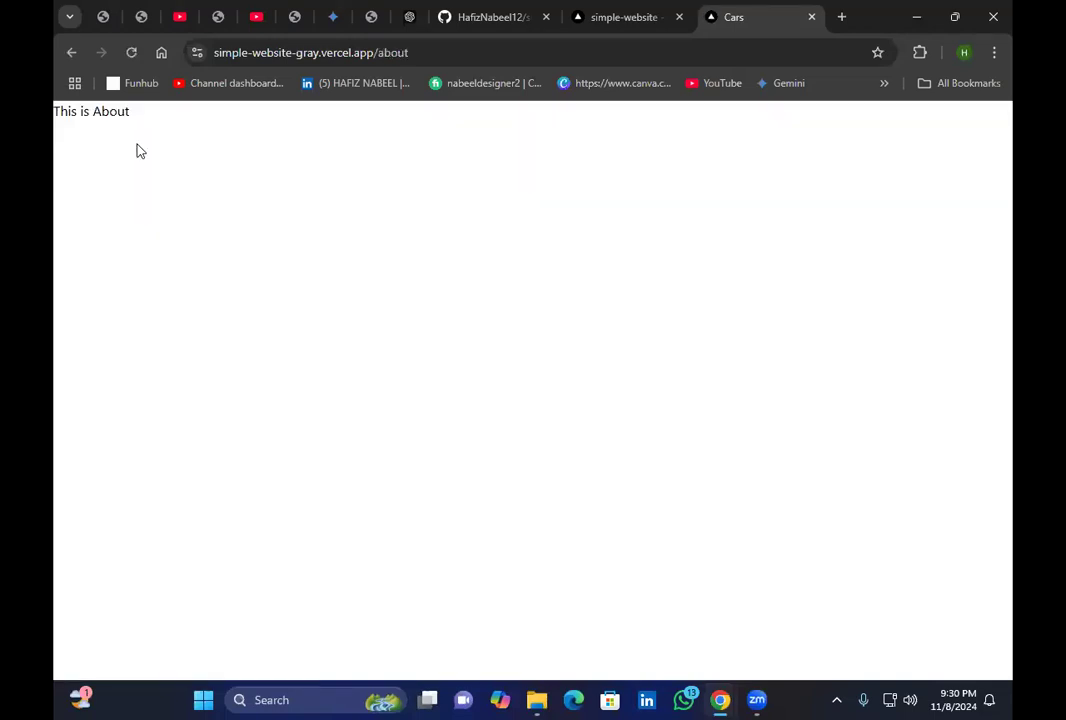
pyautogui.moveTo(128, 108); pyautogui.dragTo(50, 100)
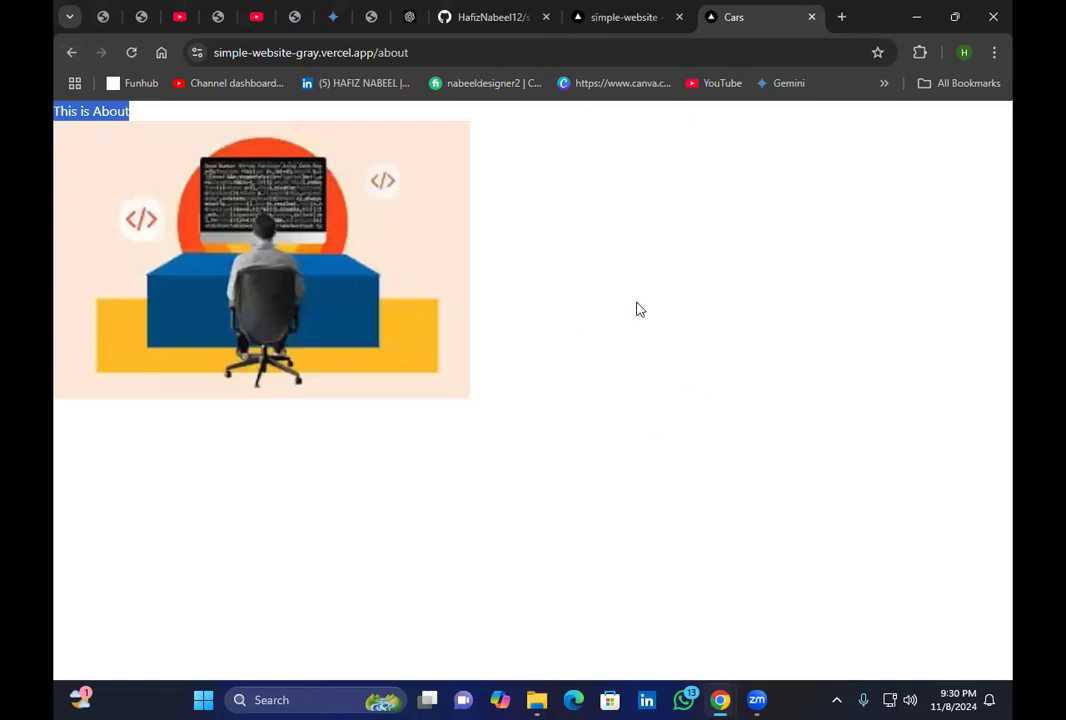
pyautogui.click(637, 309)
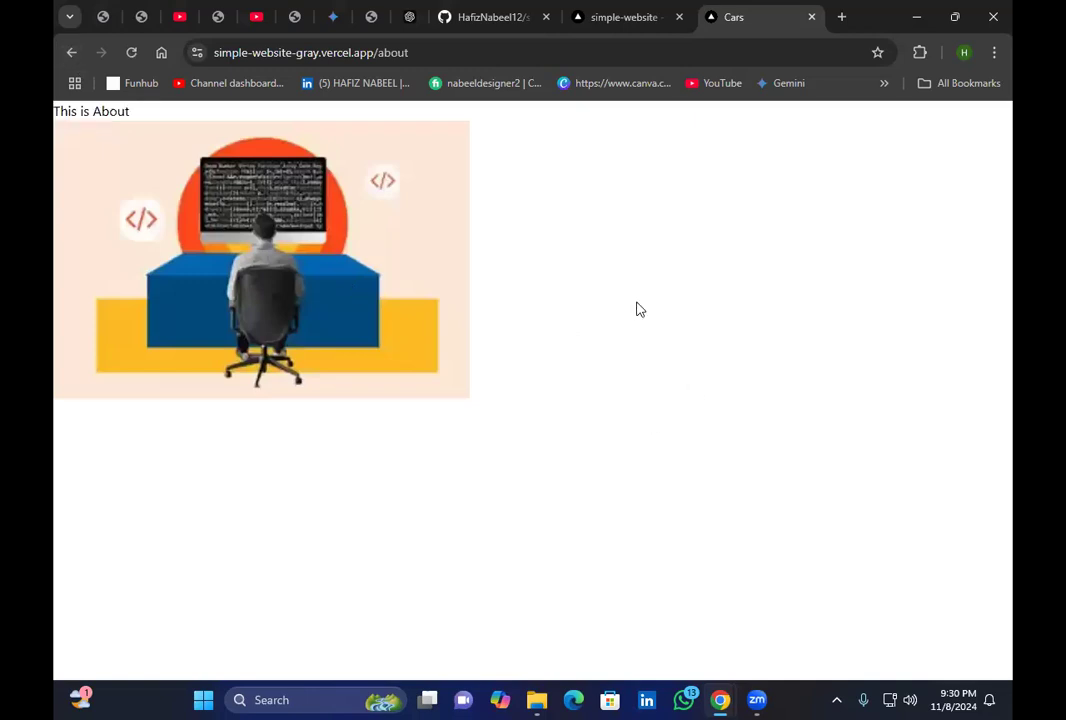
pyautogui.click(71, 53)
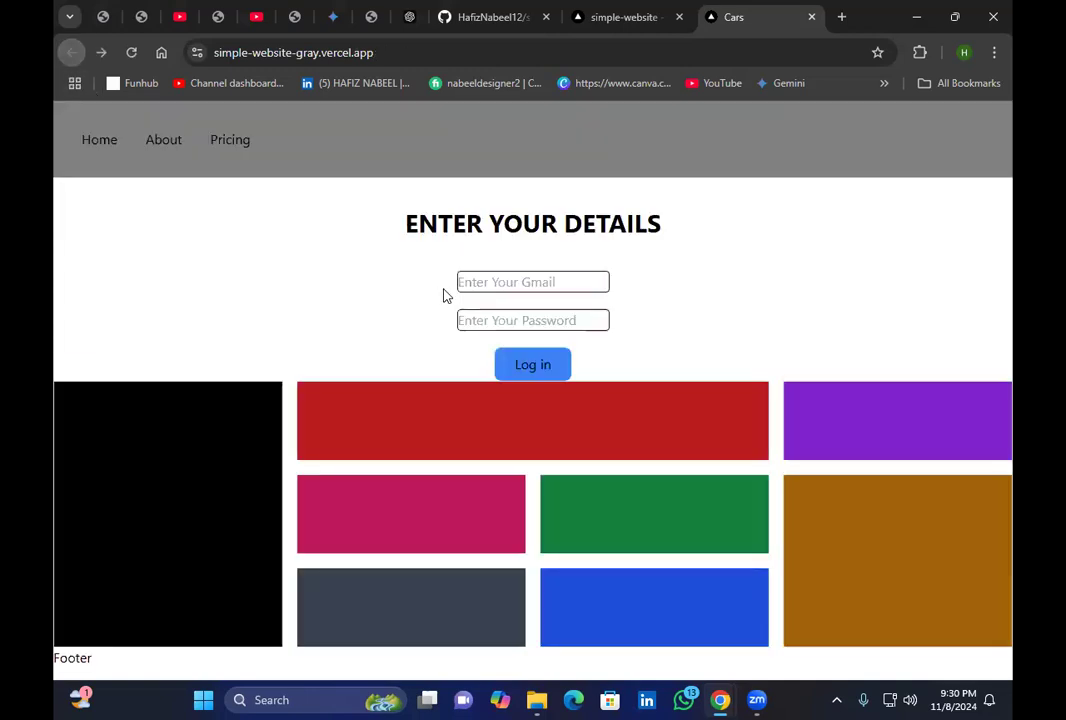
pyautogui.click(230, 141)
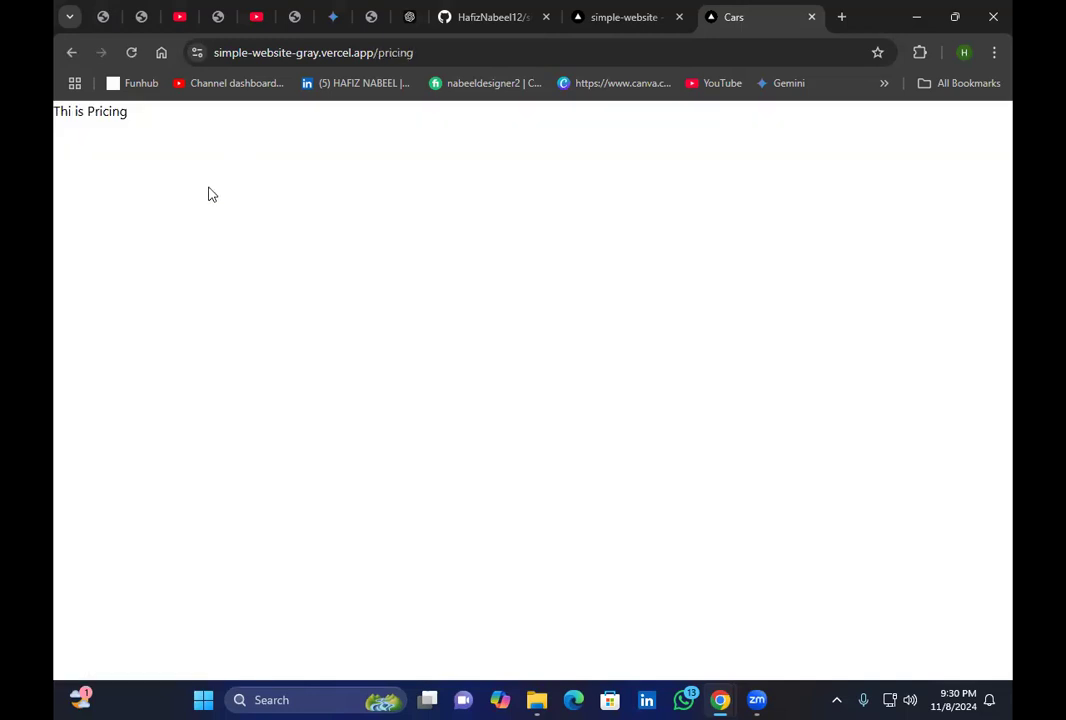
pyautogui.click(71, 53)
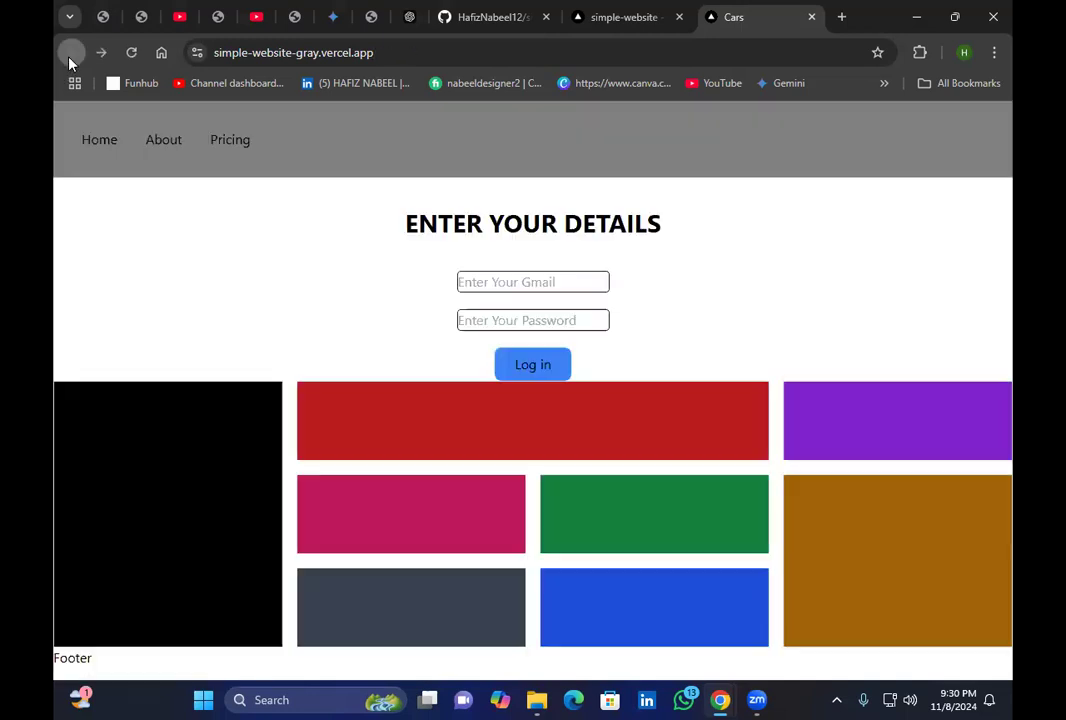
pyautogui.click(160, 155)
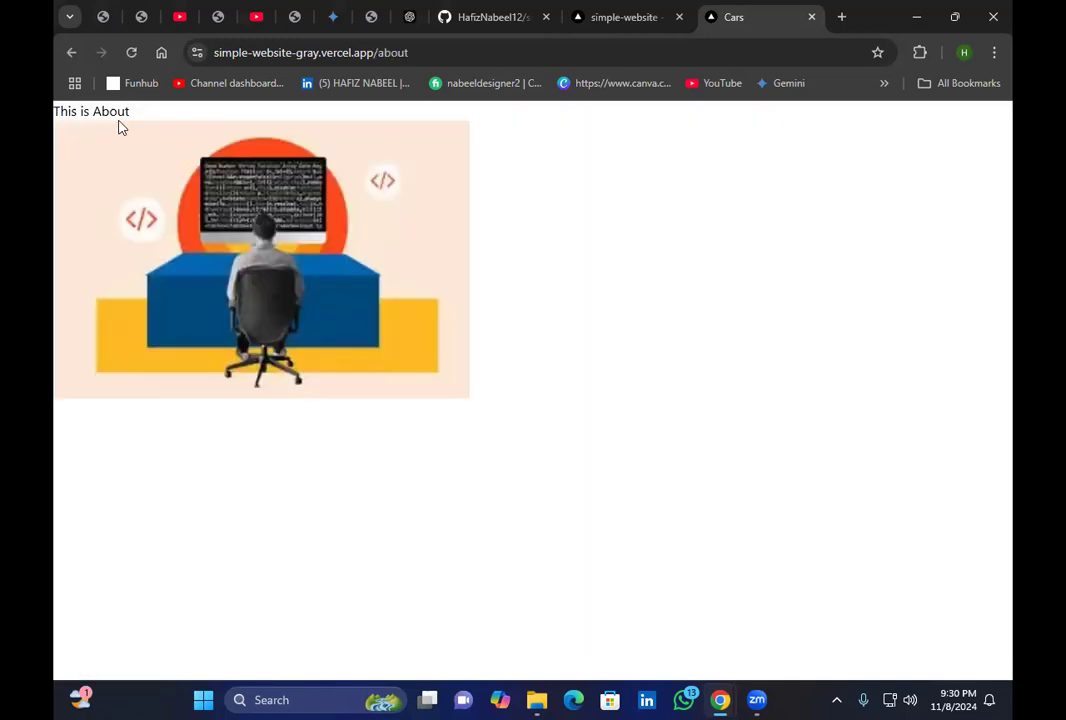
pyautogui.click(71, 52)
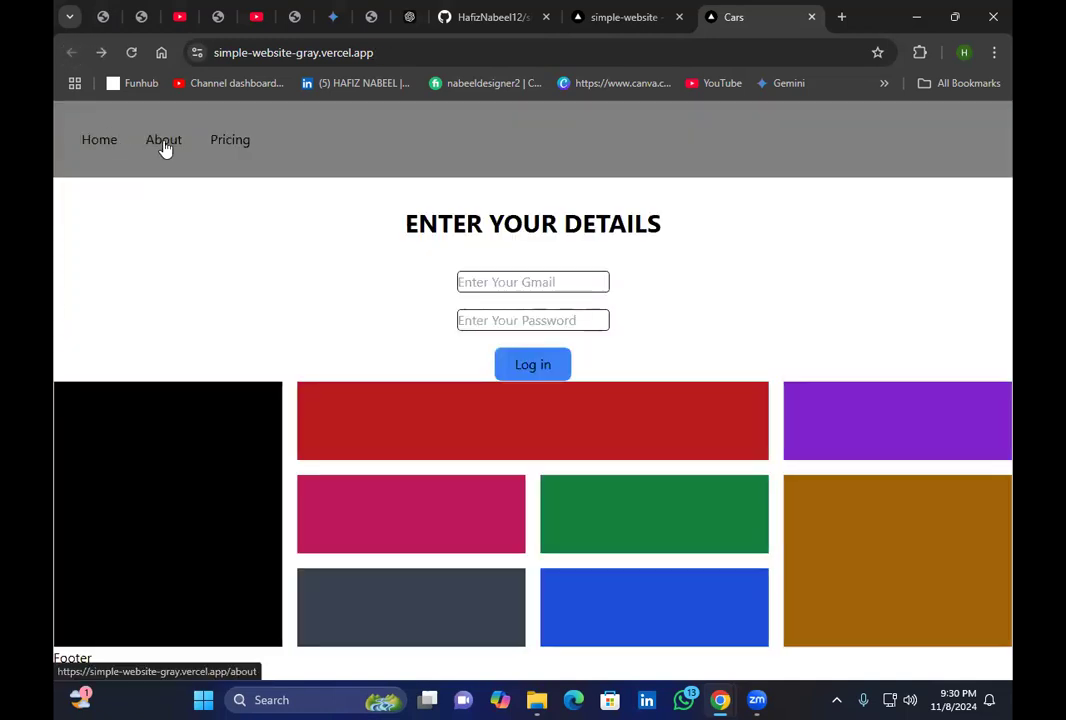
# Test the Log in button and password field on the deployed home page, and check the footer text
pyautogui.click(513, 367)
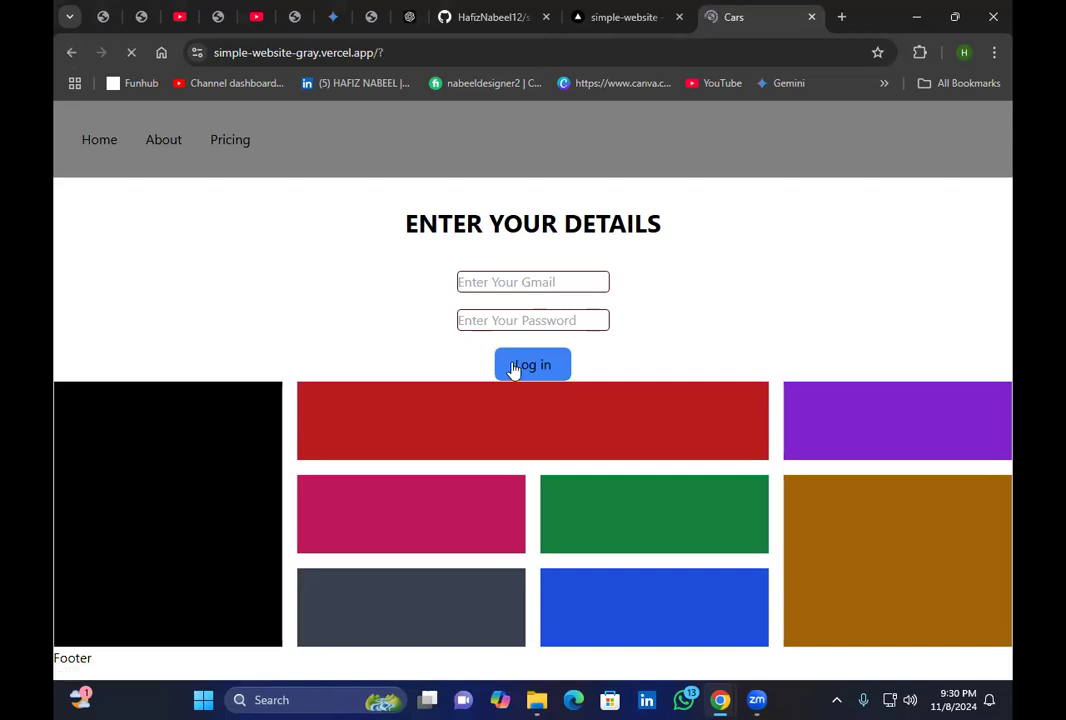
pyautogui.click(589, 318)
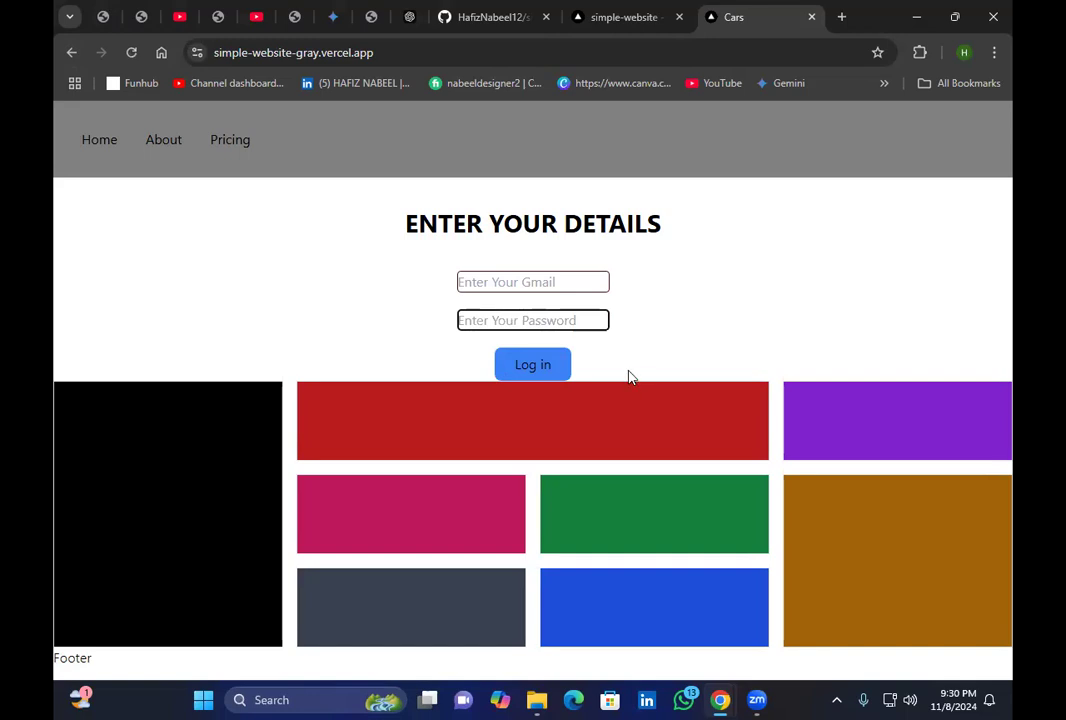
pyautogui.moveTo(100, 662); pyautogui.dragTo(163, 667)
pyautogui.click(124, 669)
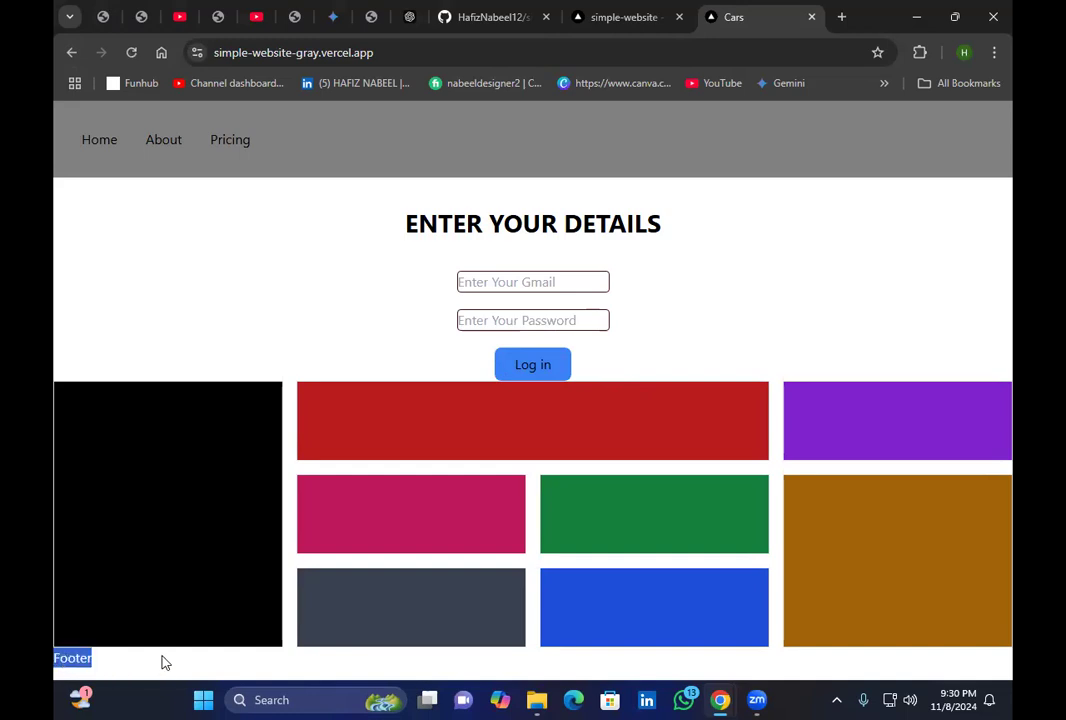
pyautogui.click(165, 663)
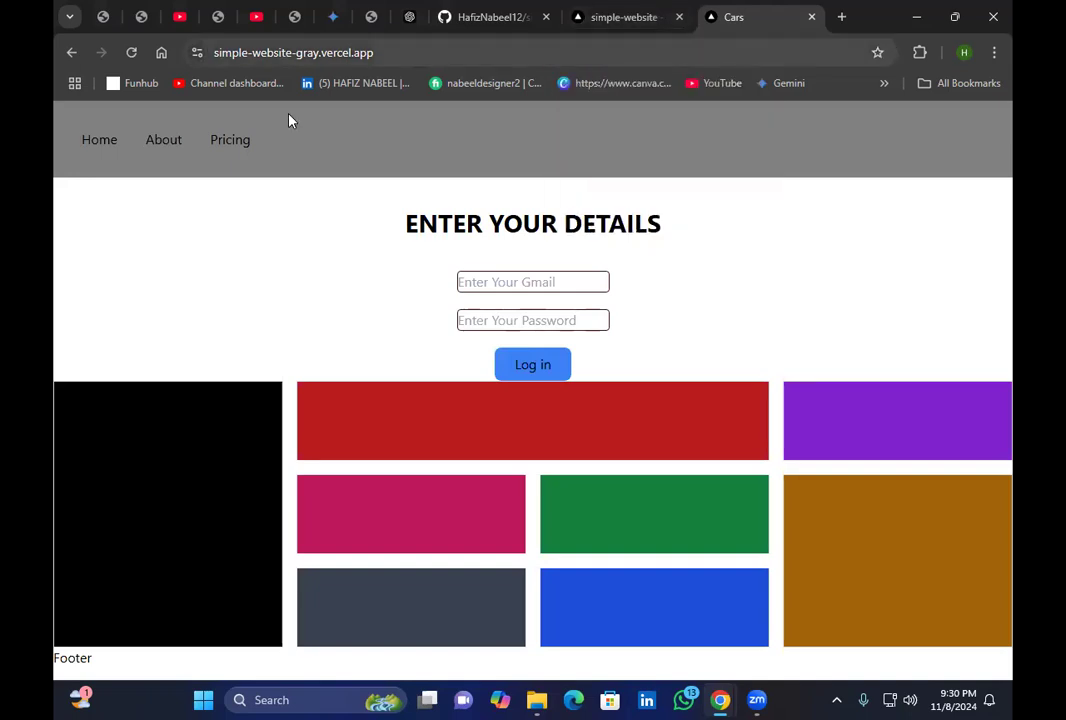
# Select the deployed site's full web address
pyautogui.hotkey('ctrl', 'l')
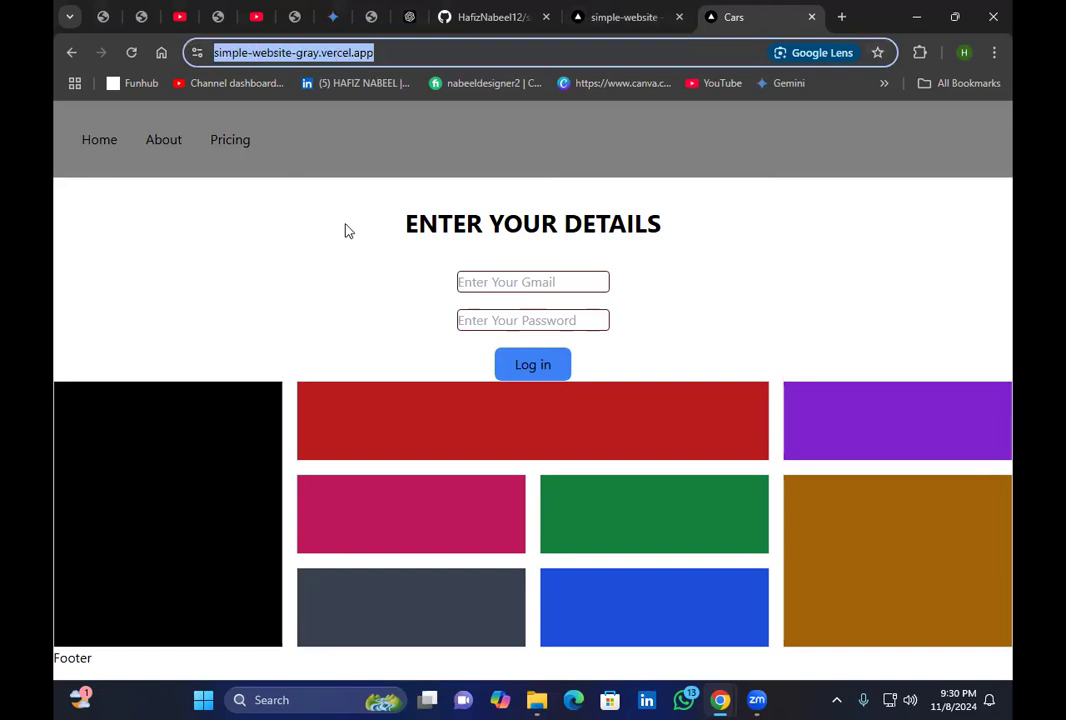
pyautogui.click(345, 231)
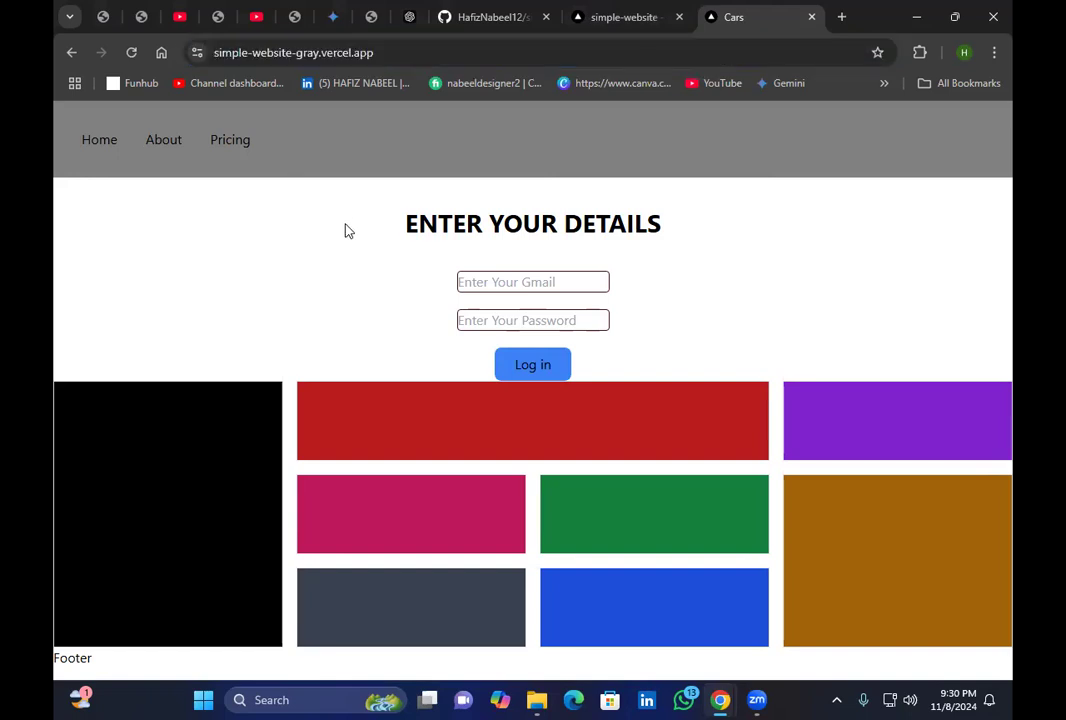
pyautogui.hotkey('ctrl', 'l')
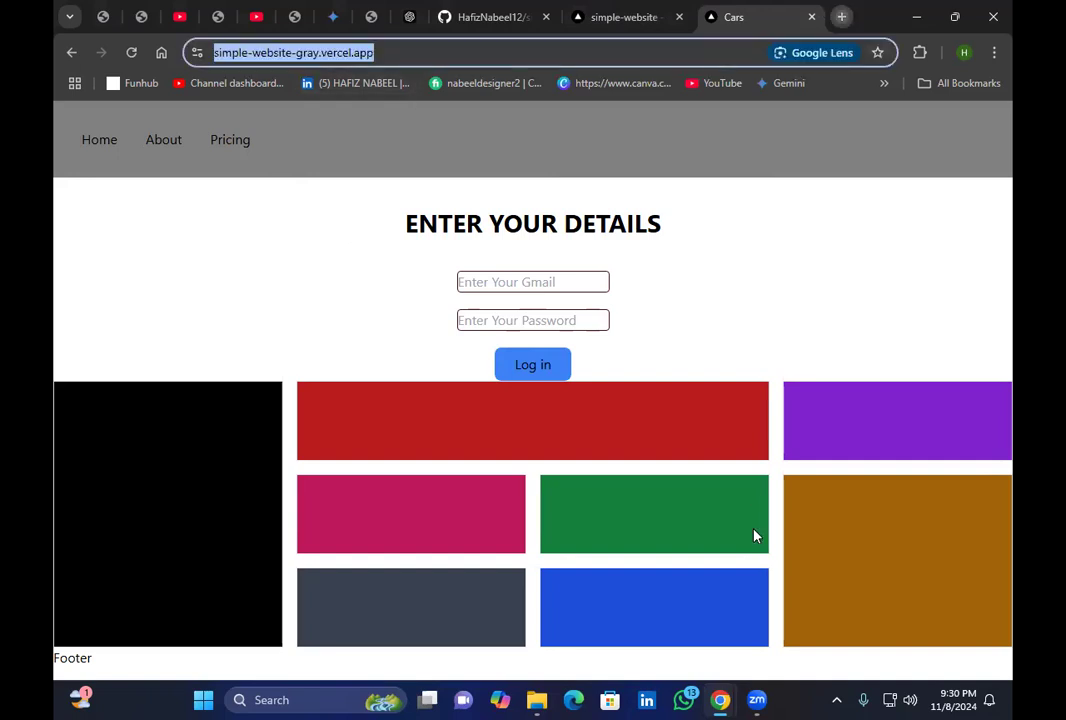
pyautogui.hotkey('ctrl', 't')
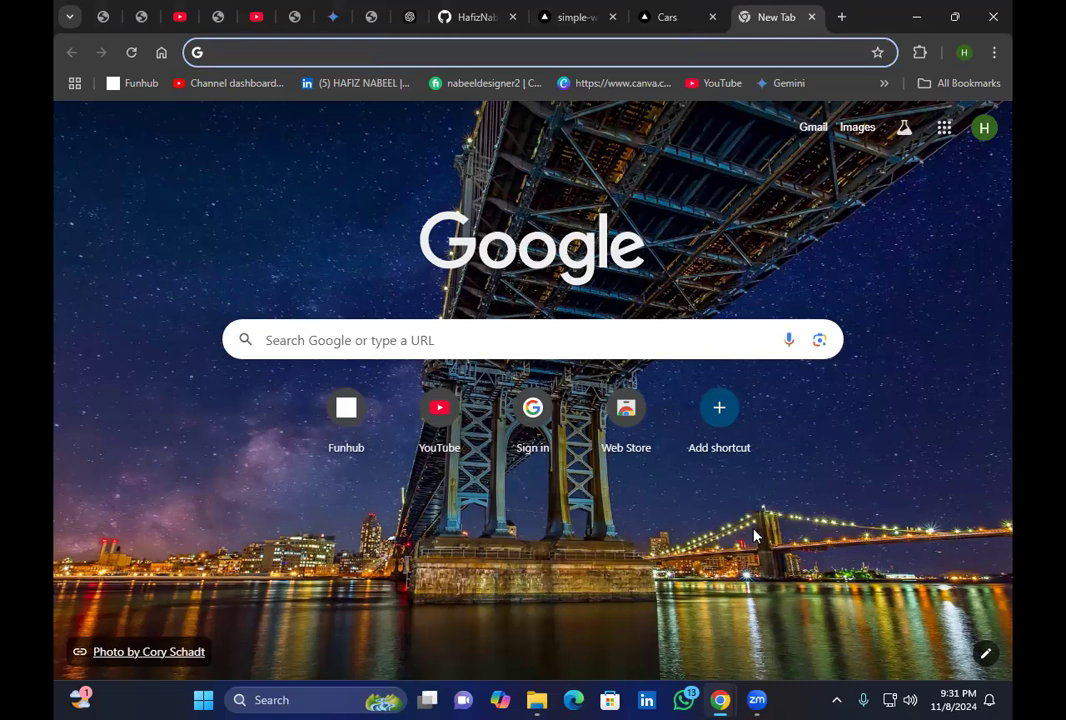
pyautogui.write('s')
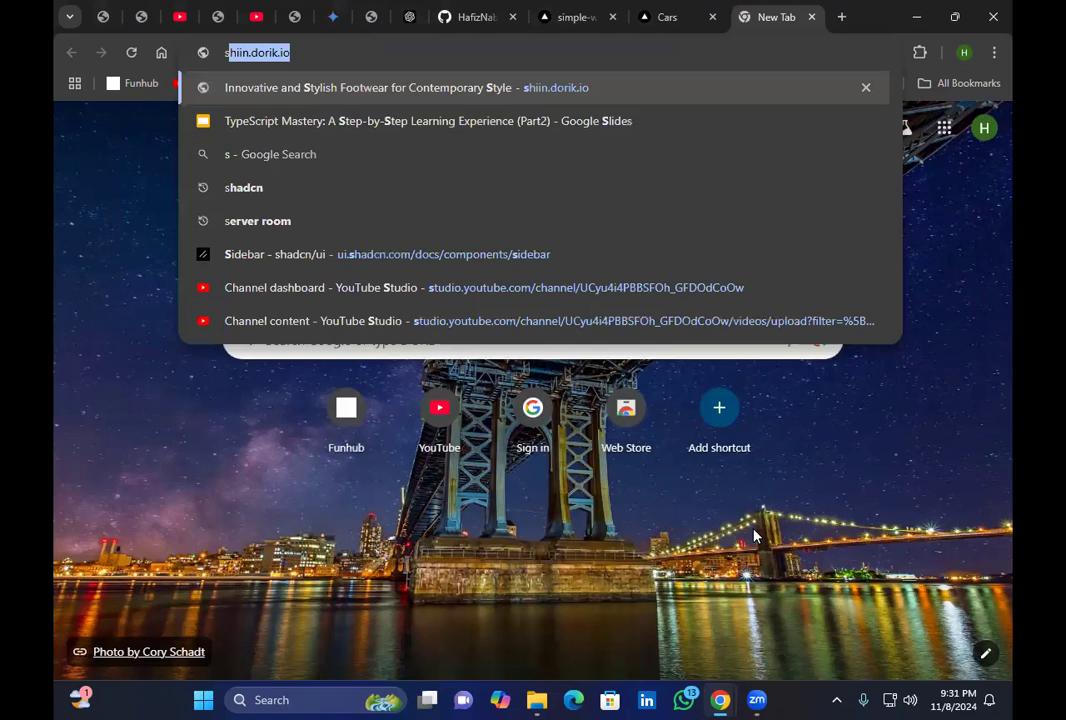
pyautogui.write('imple-we')
pyautogui.press('BackSpace')
pyautogui.press('BackSpace')
pyautogui.press('BackSpace')
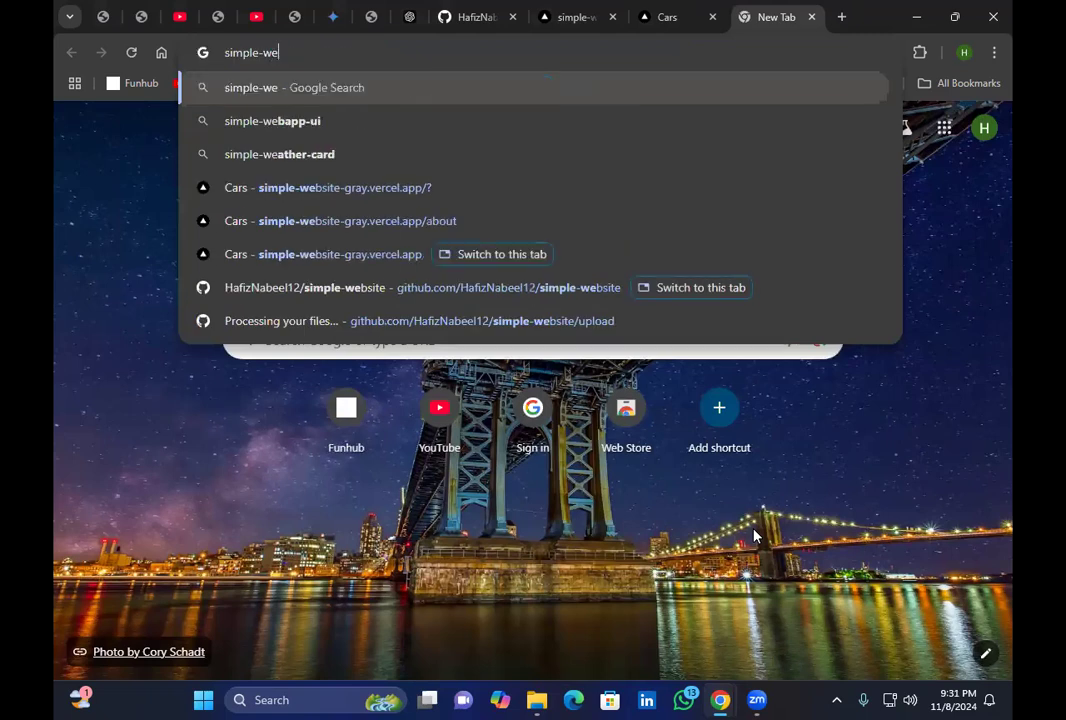
# Open the deployed site at simple-website-gray.vercel.app in a new Incognito window and check its home page
pyautogui.hotkey('ctrl', 'shift', 'n')
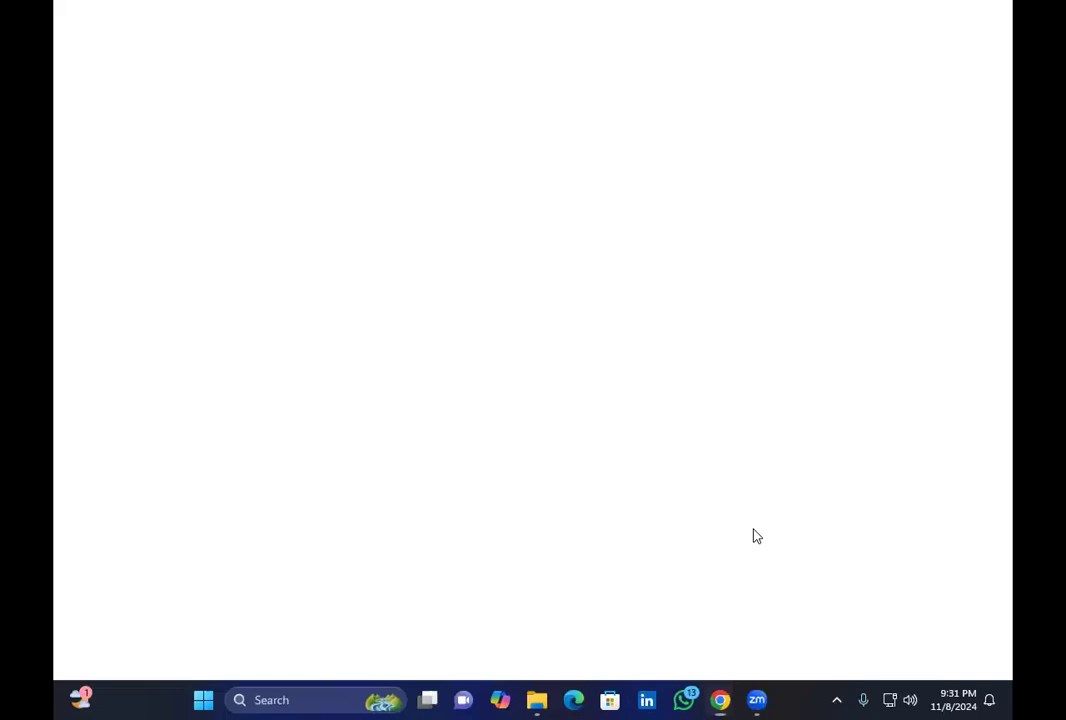
pyautogui.write('simple')
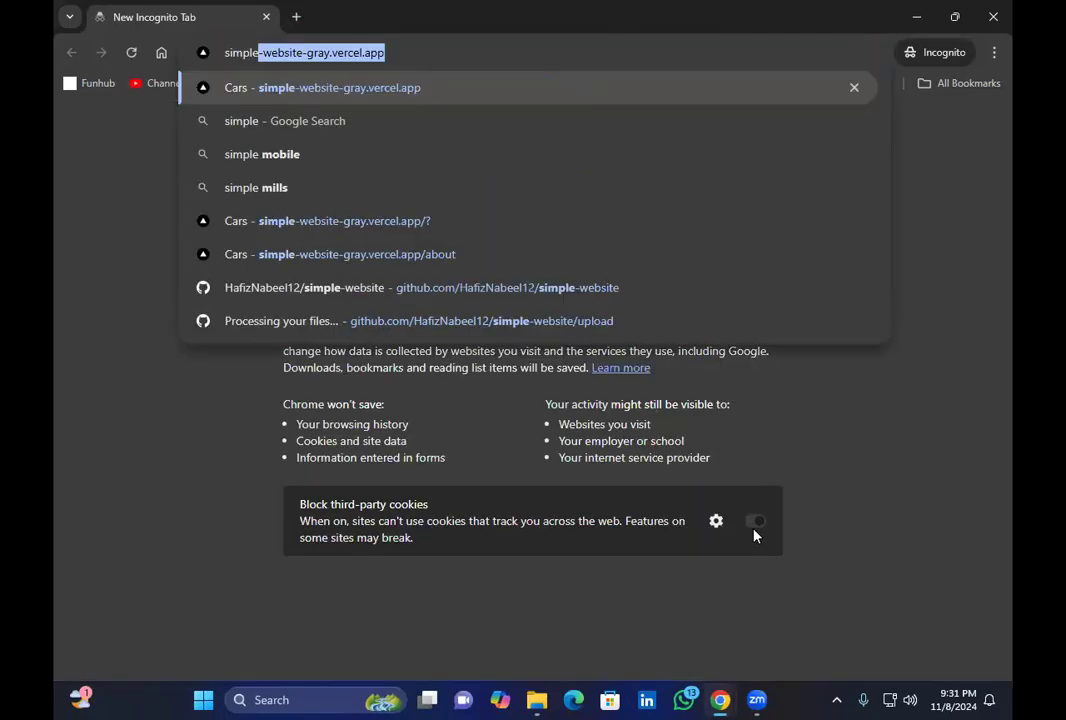
pyautogui.write('-we')
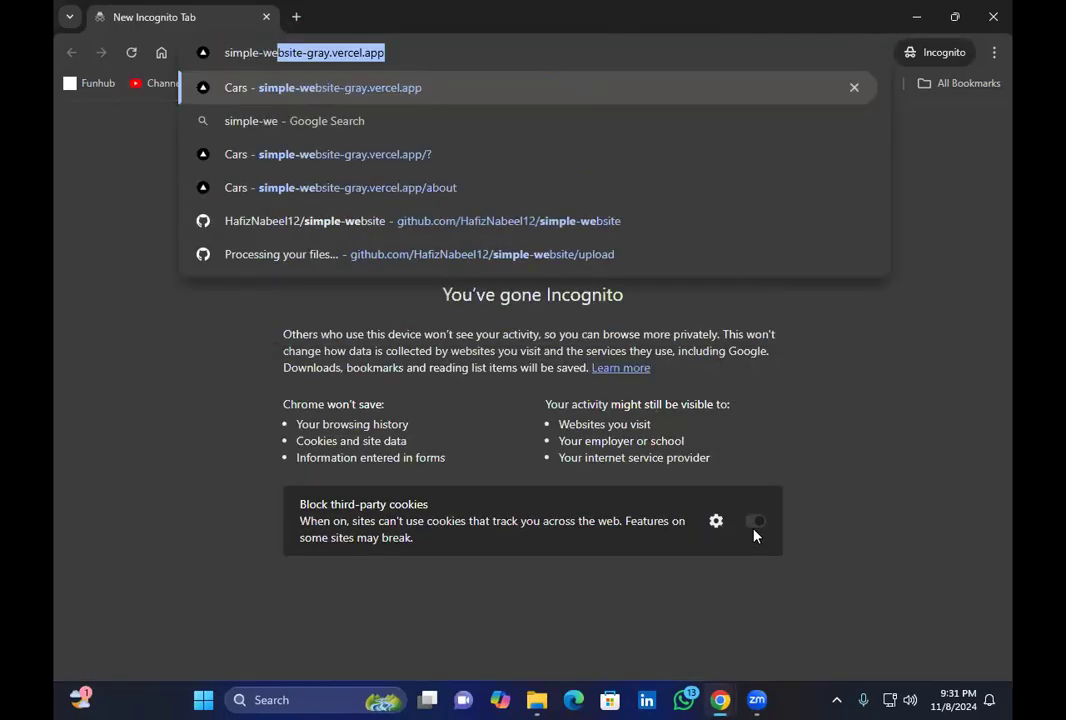
pyautogui.write('bsite')
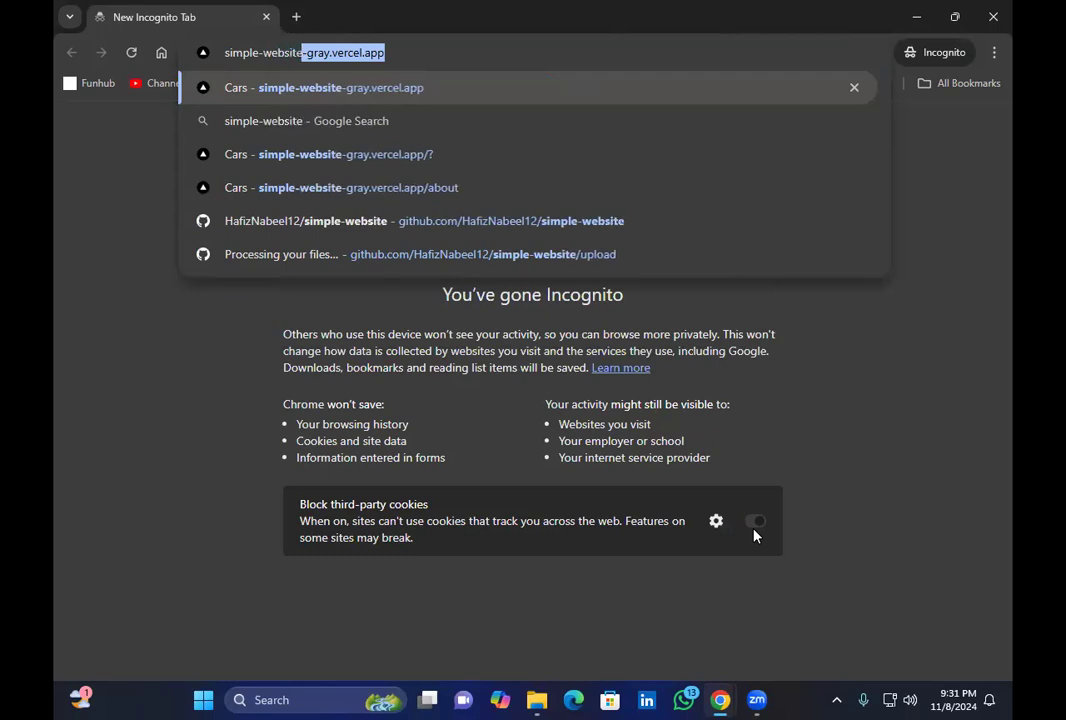
pyautogui.write('-')
pyautogui.write('gra')
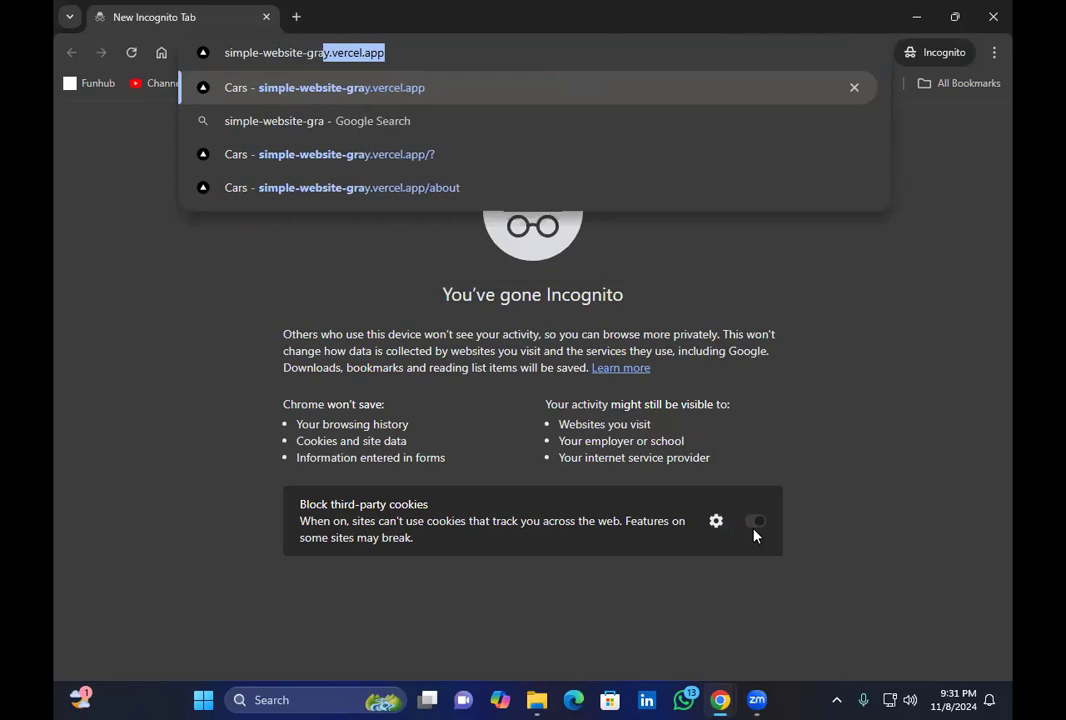
pyautogui.write('y.vercel')
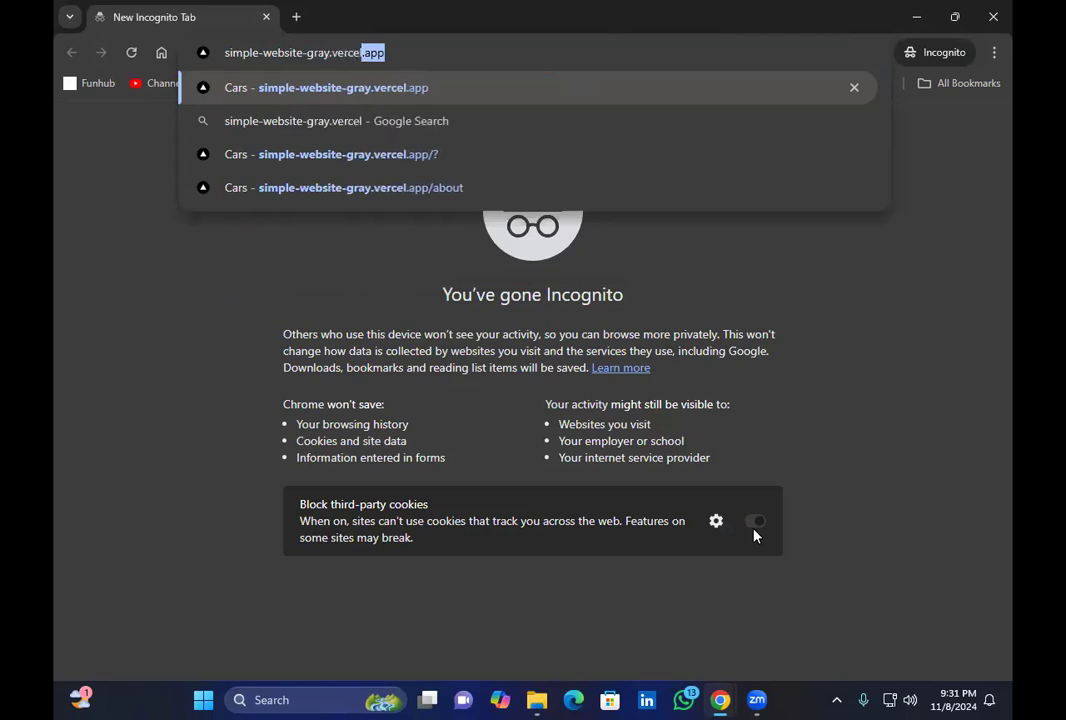
pyautogui.write('.app')
pyautogui.press('Return')
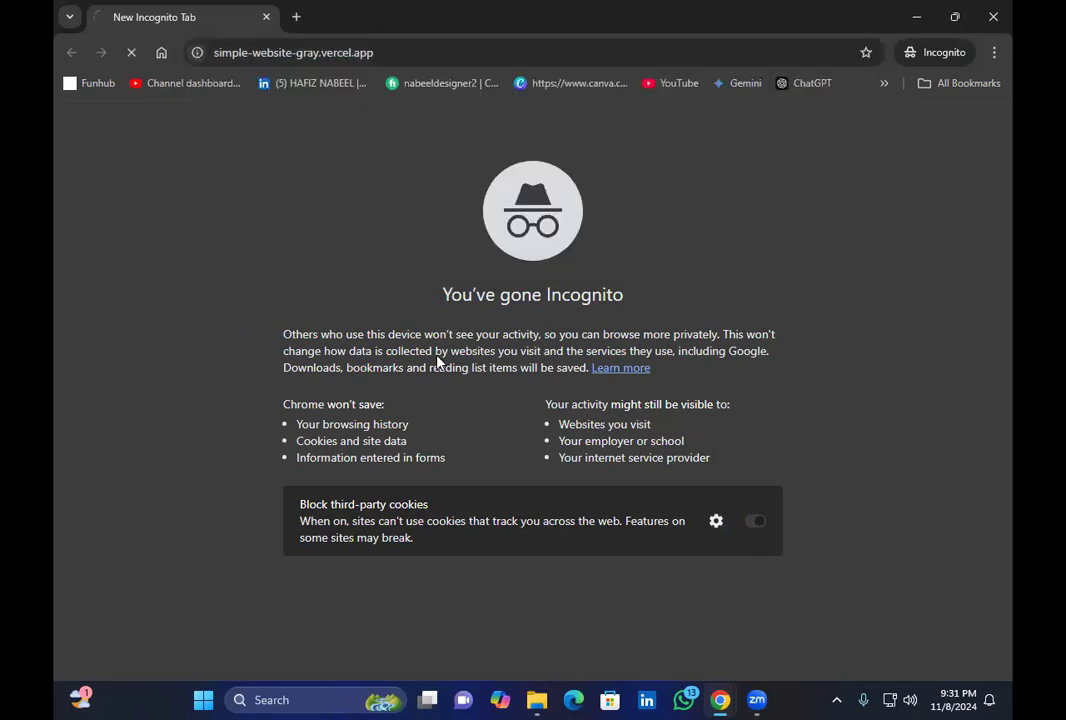
pyautogui.moveTo(55, 148); pyautogui.dragTo(405, 247)
pyautogui.click(55, 209)
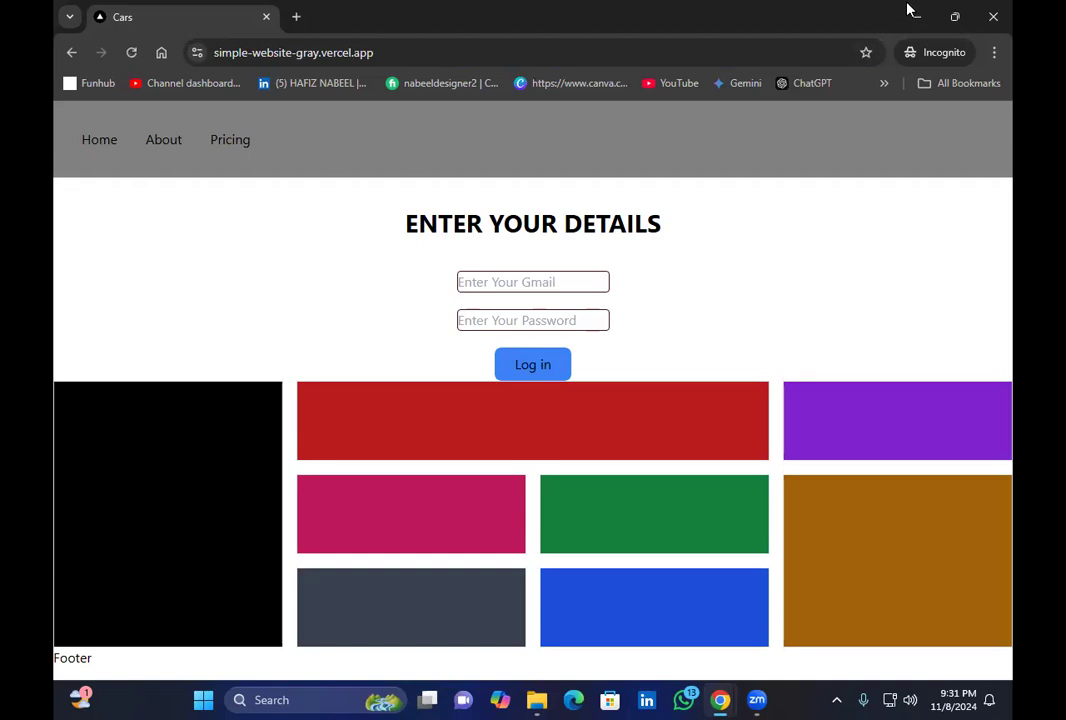
# View kodeative.com in a second Incognito tab, select its web address, and return to the regular browser window
pyautogui.hotkey('ctrl', 't')
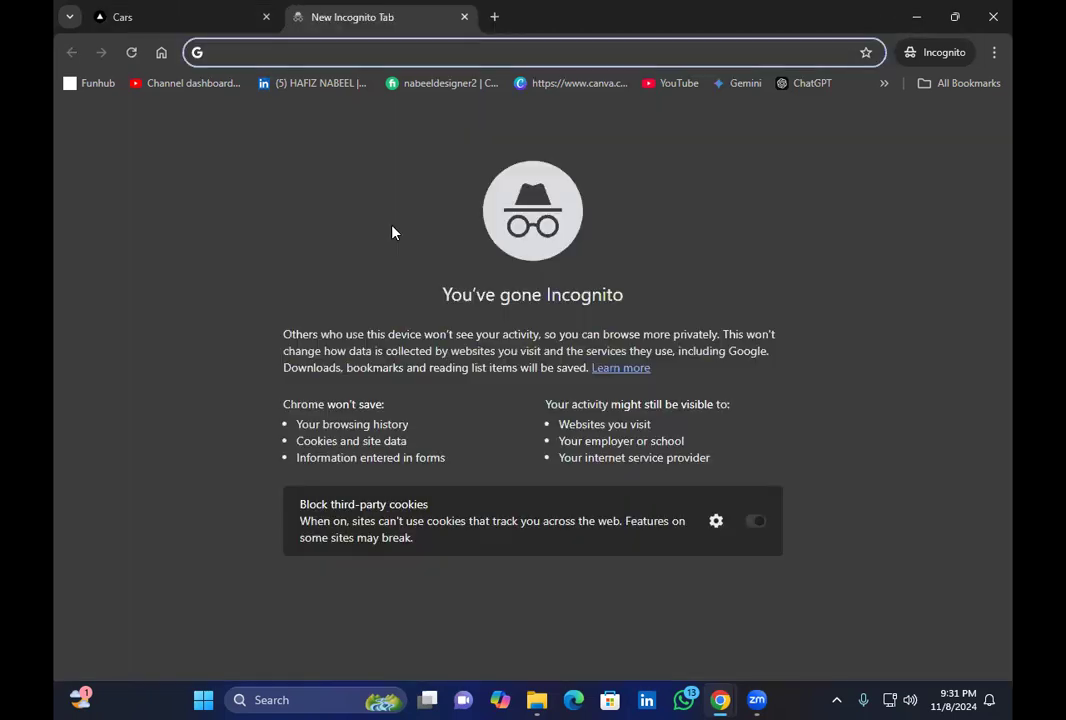
pyautogui.write('kode')
pyautogui.press('Return')
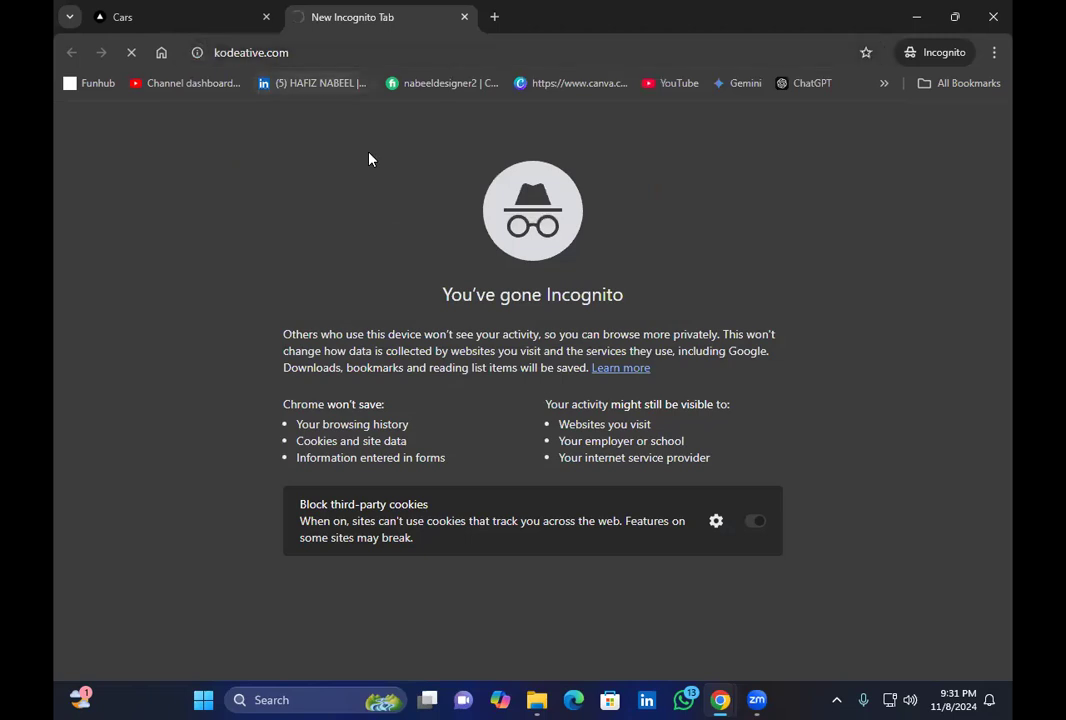
pyautogui.hotkey('ctrl', 'l')
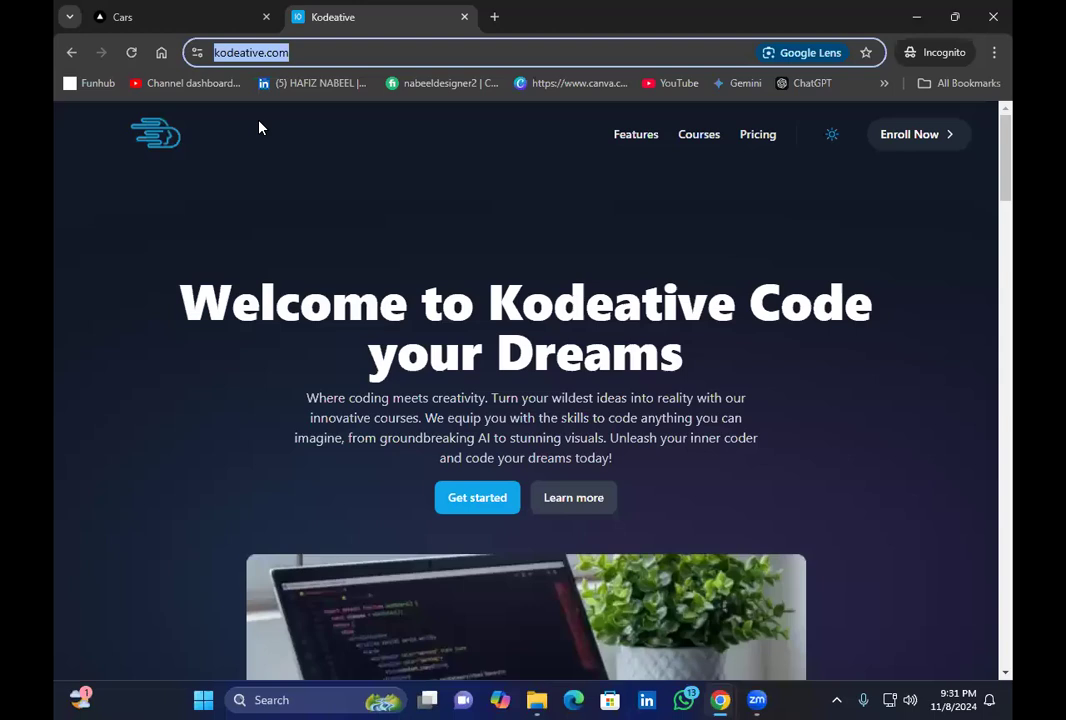
pyautogui.hotkey('alt', 'Tab')
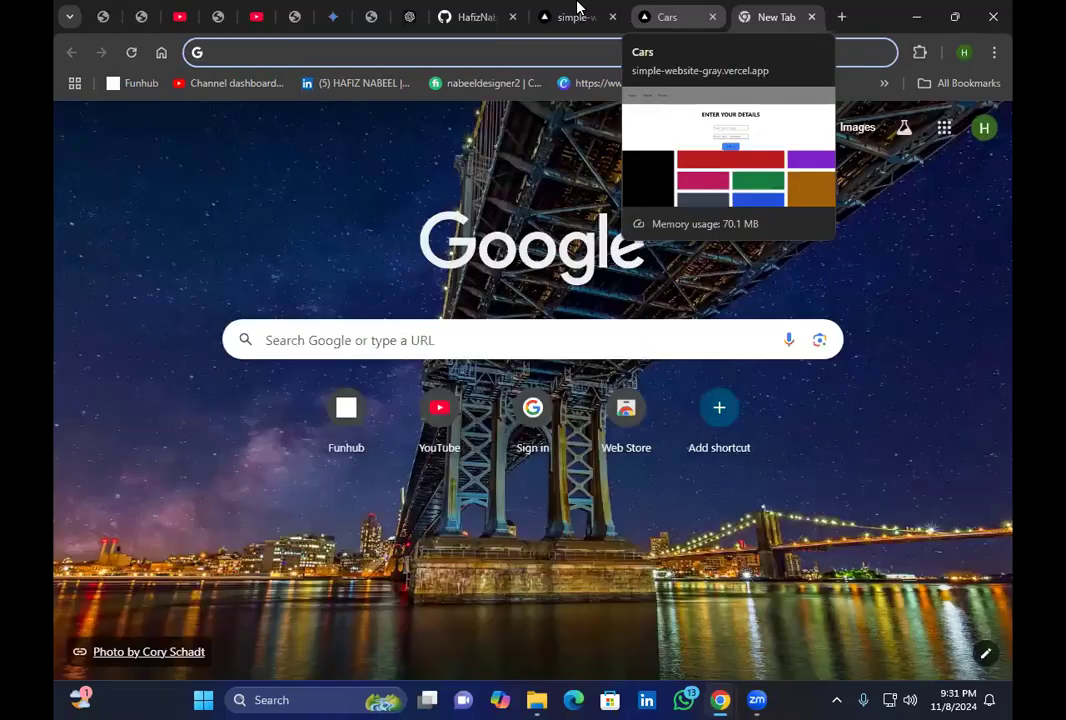
# View the Vercel projects overview, glance at the deployed site and the empty tab, and return to the simple-website project
pyautogui.click(577, 12)
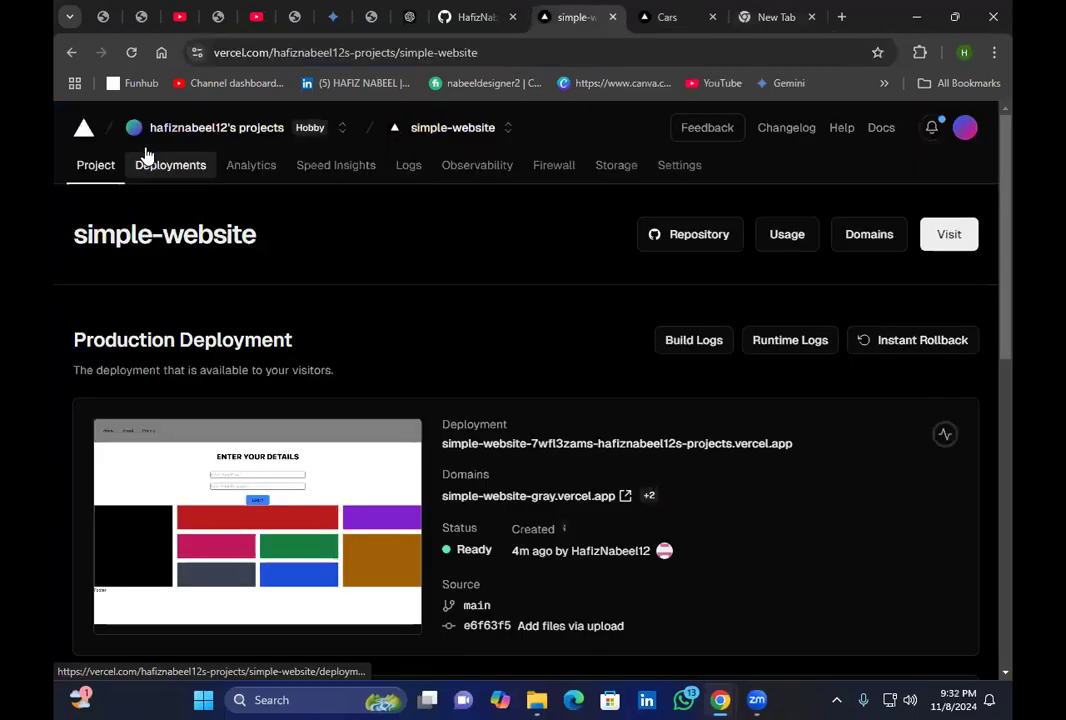
pyautogui.click(178, 136)
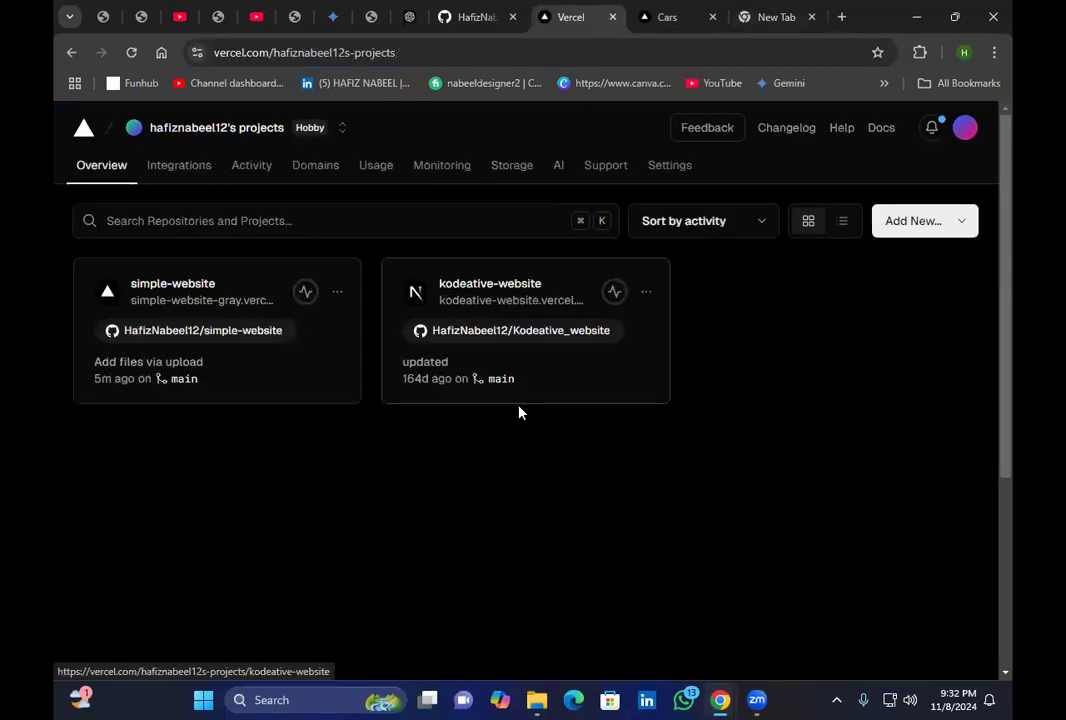
pyautogui.click(726, 8)
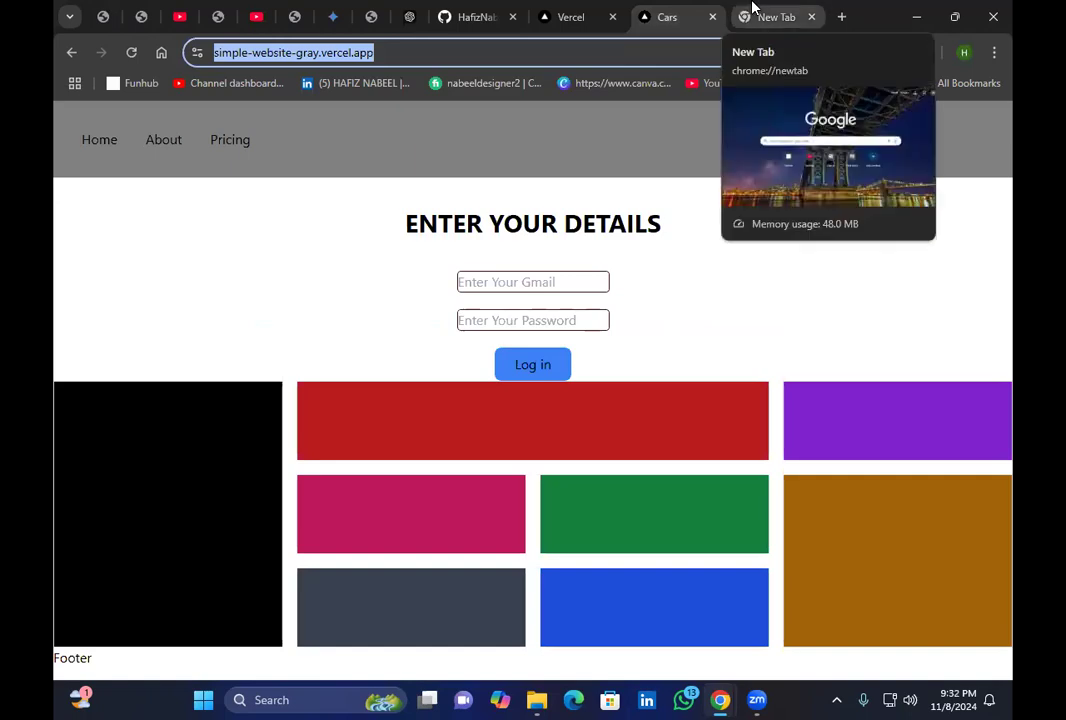
pyautogui.click(750, 8)
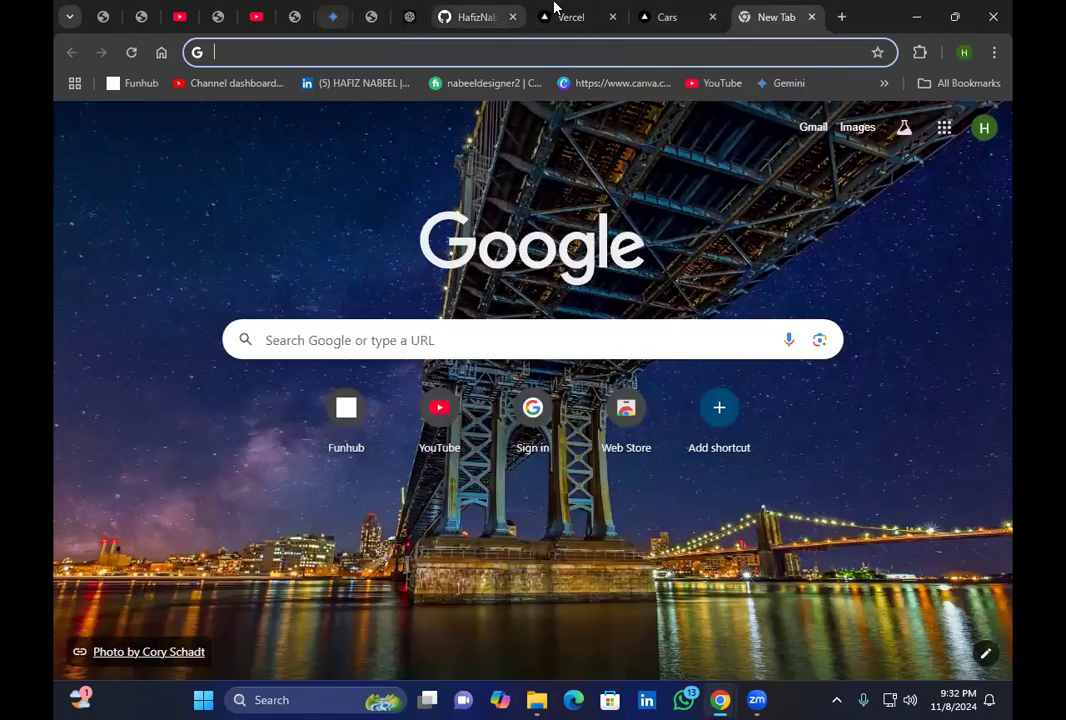
pyautogui.click(555, 8)
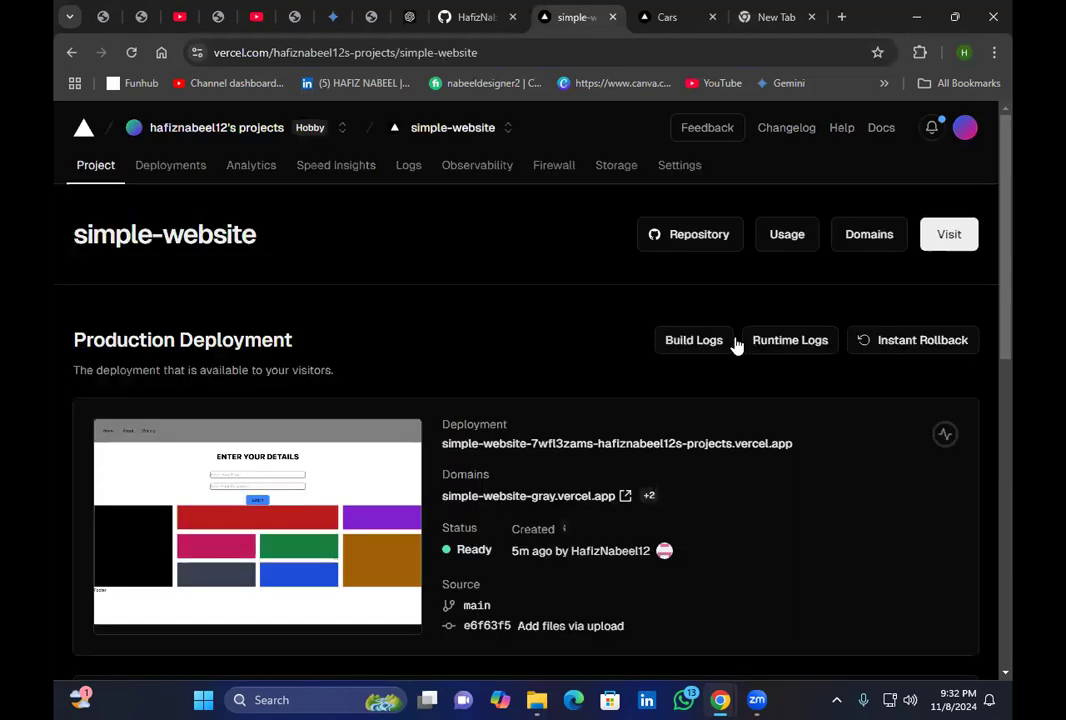
# Open the Domains settings of the simple-website project and activate the field for adding a custom domain
pyautogui.click(866, 236)
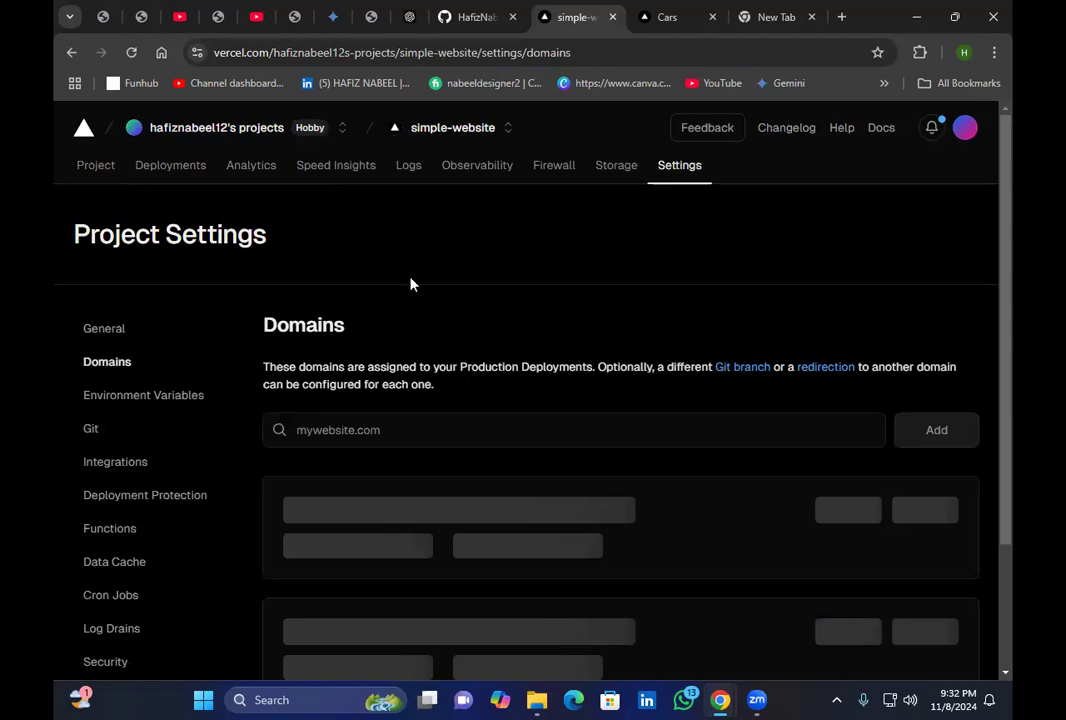
pyautogui.scroll(-1, 704, 345)
pyautogui.click(704, 345)
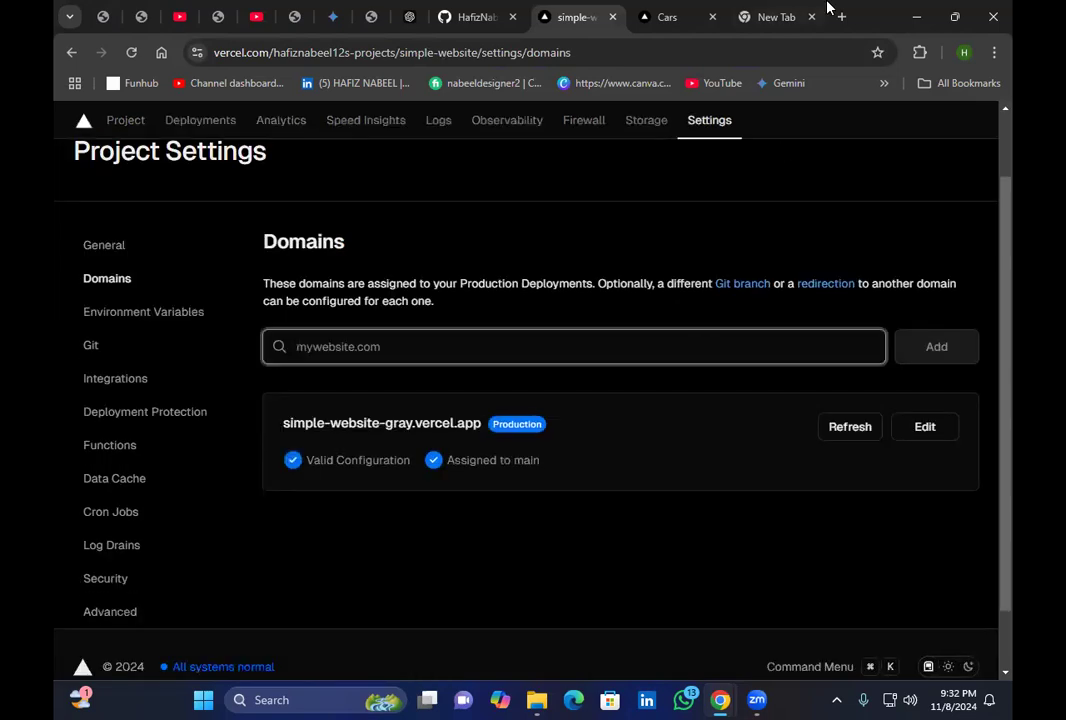
# Find GoDaddy from the empty browser tab and open its domain search page
pyautogui.click(771, 12)
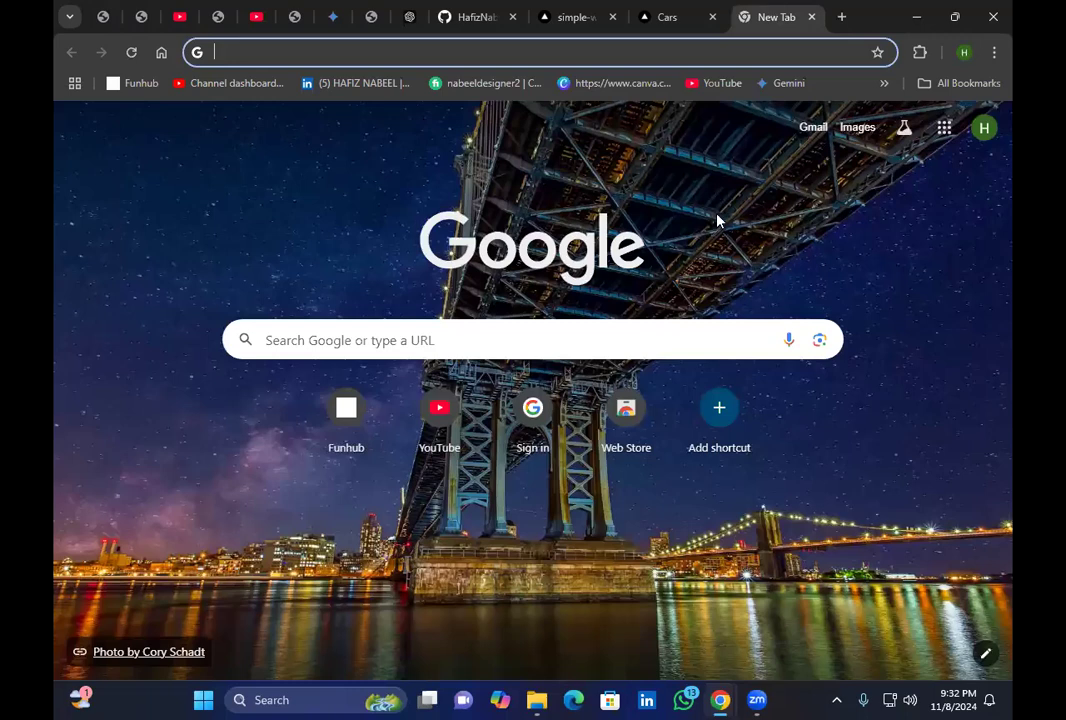
pyautogui.write('go')
pyautogui.press('BackSpace')
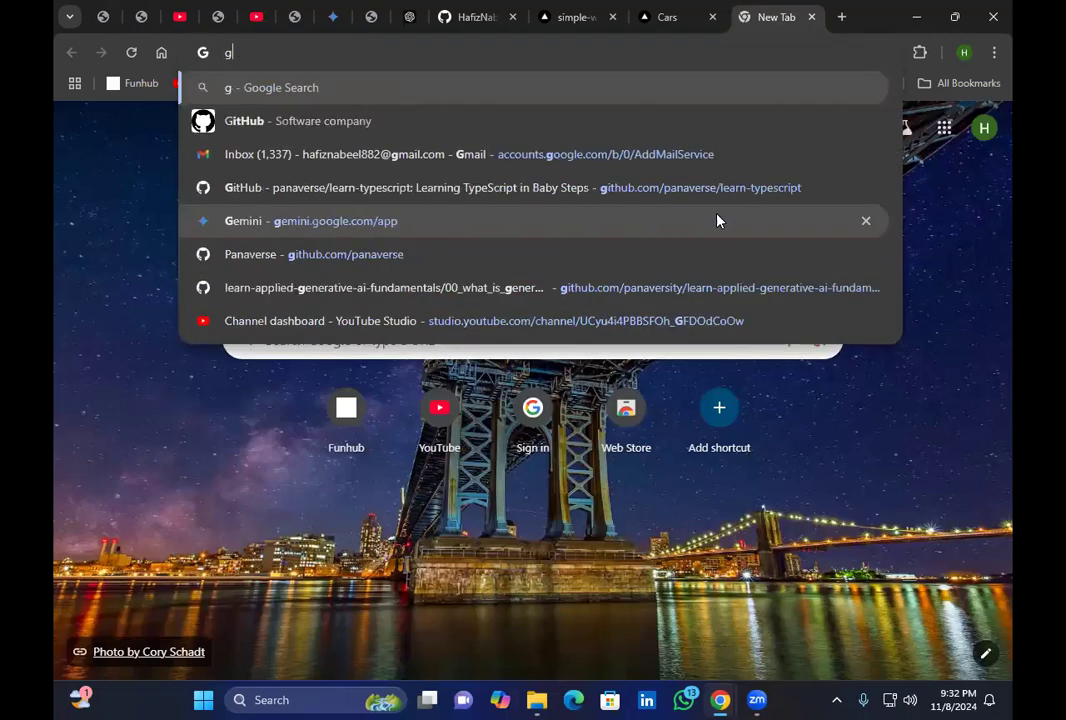
pyautogui.write('odad')
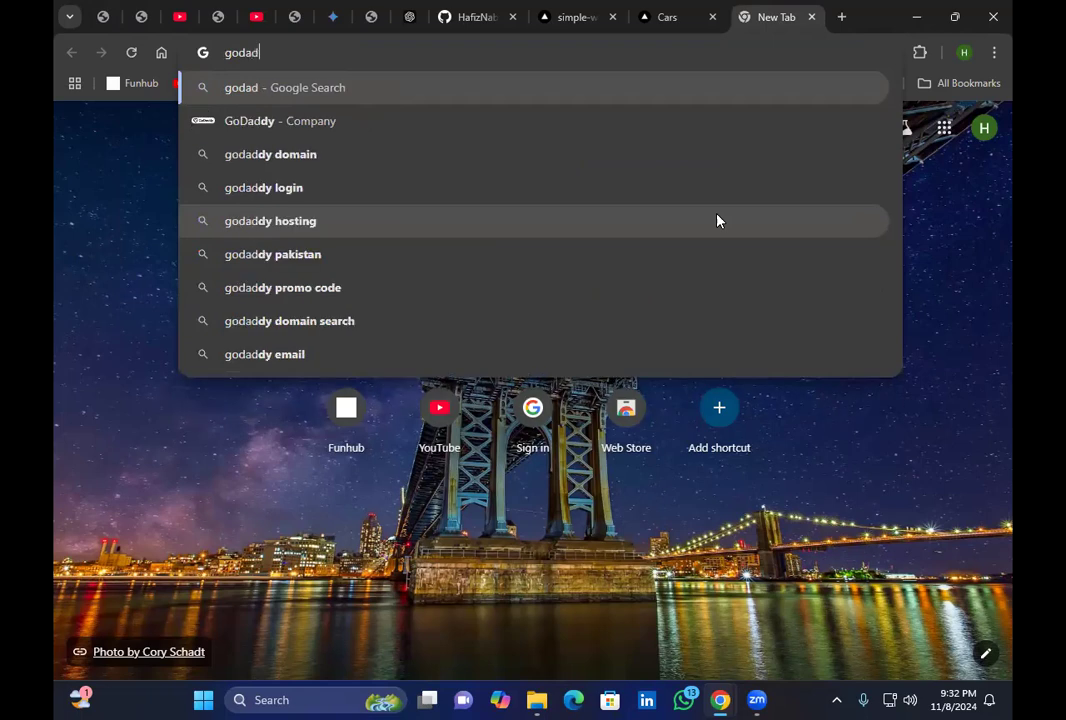
pyautogui.press('Down')
pyautogui.press('Return')
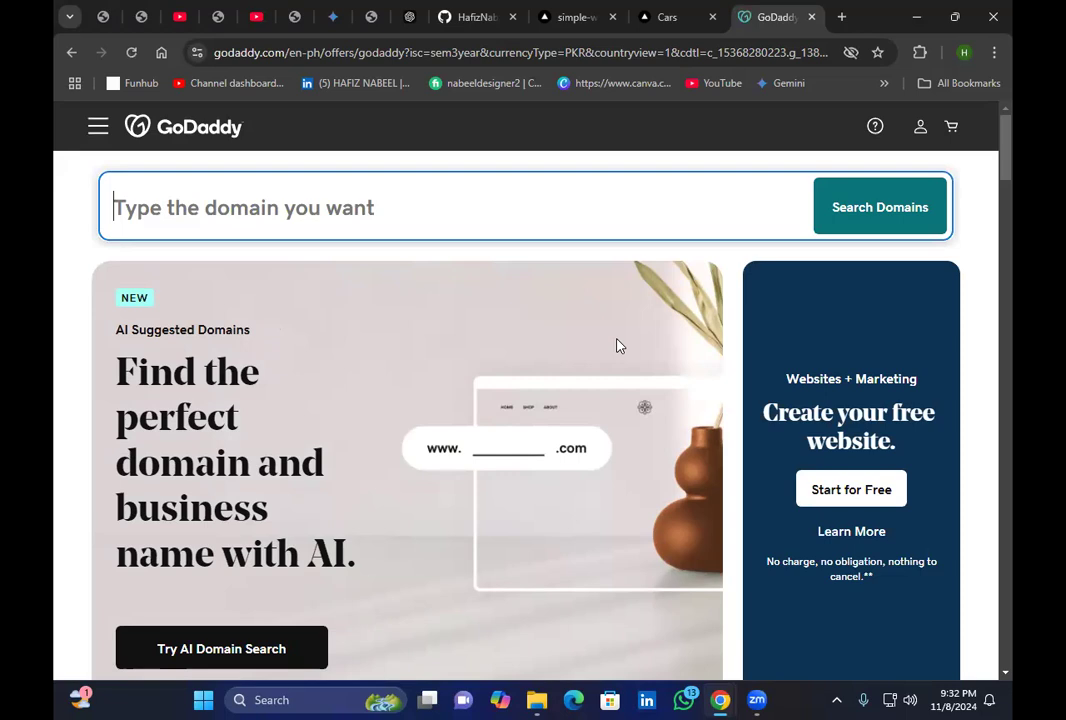
# Search GoDaddy for the domain name aiagents
pyautogui.write('aia')
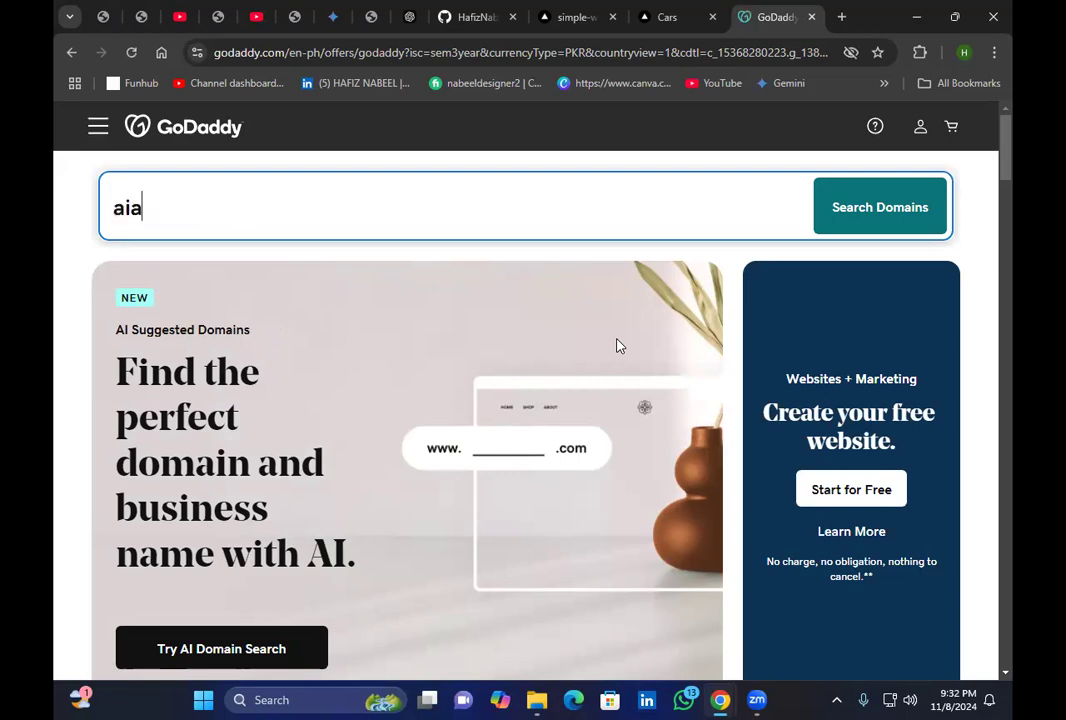
pyautogui.write('gents')
pyautogui.press('Left')
pyautogui.press('Left')
pyautogui.press('Left')
pyautogui.press('Left')
pyautogui.press('Left')
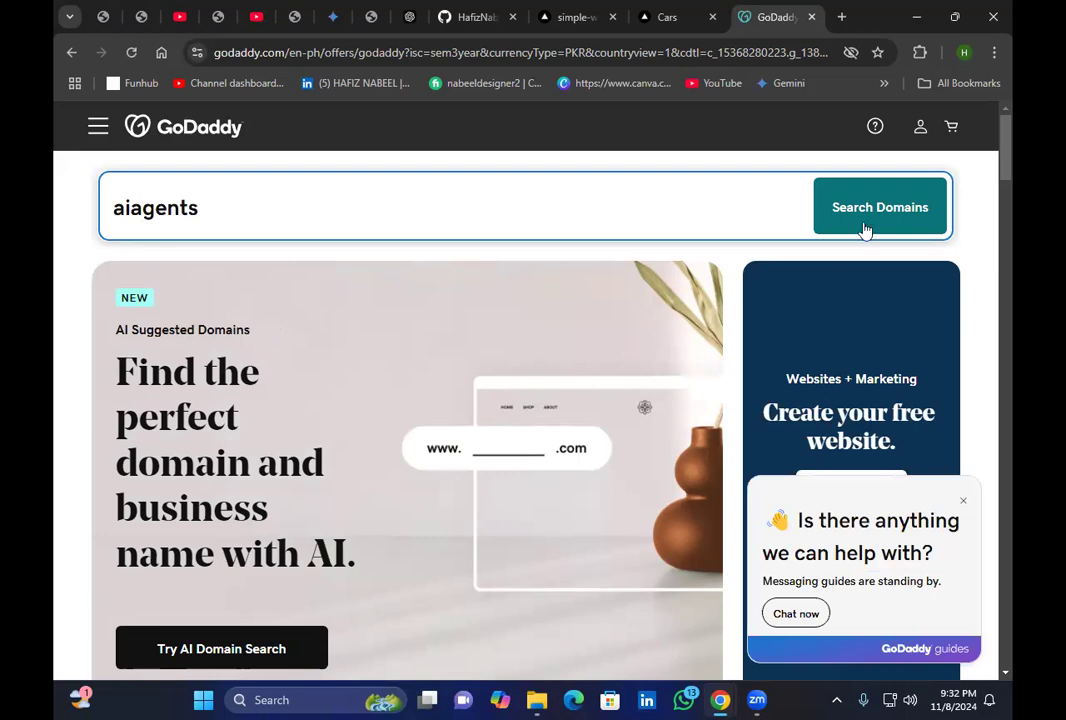
pyautogui.press('End')
pyautogui.press('Return')
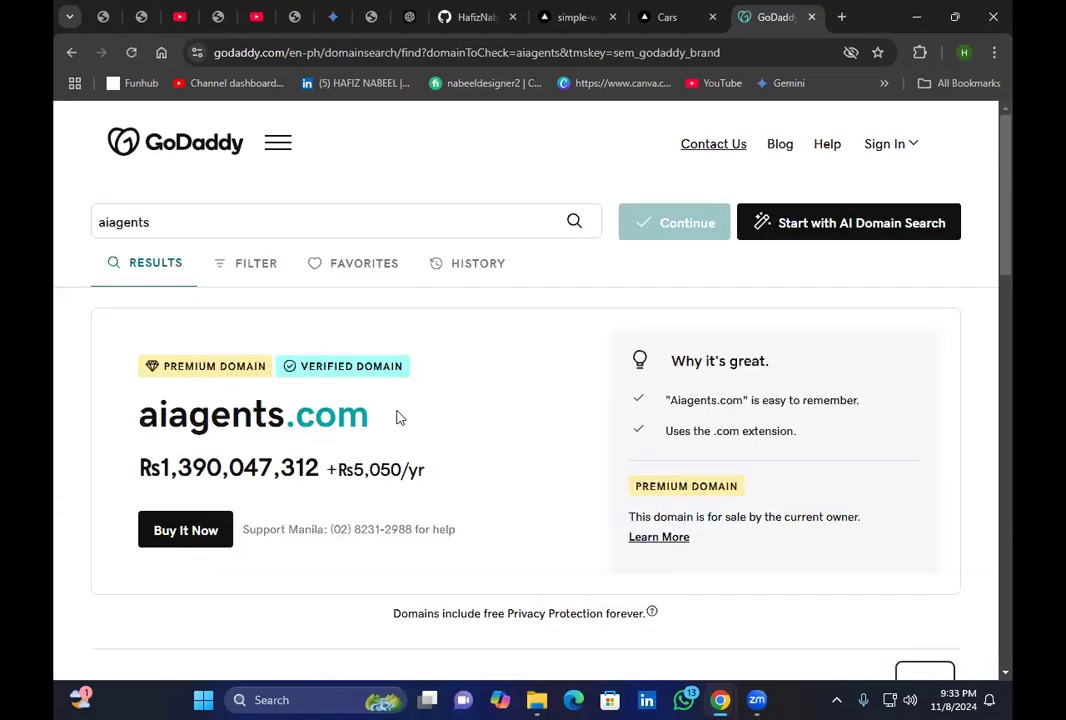
# Examine the purchase price, yearly fee and description of aiagents.com, and open the domain filter options
pyautogui.moveTo(170, 468); pyautogui.dragTo(362, 469)
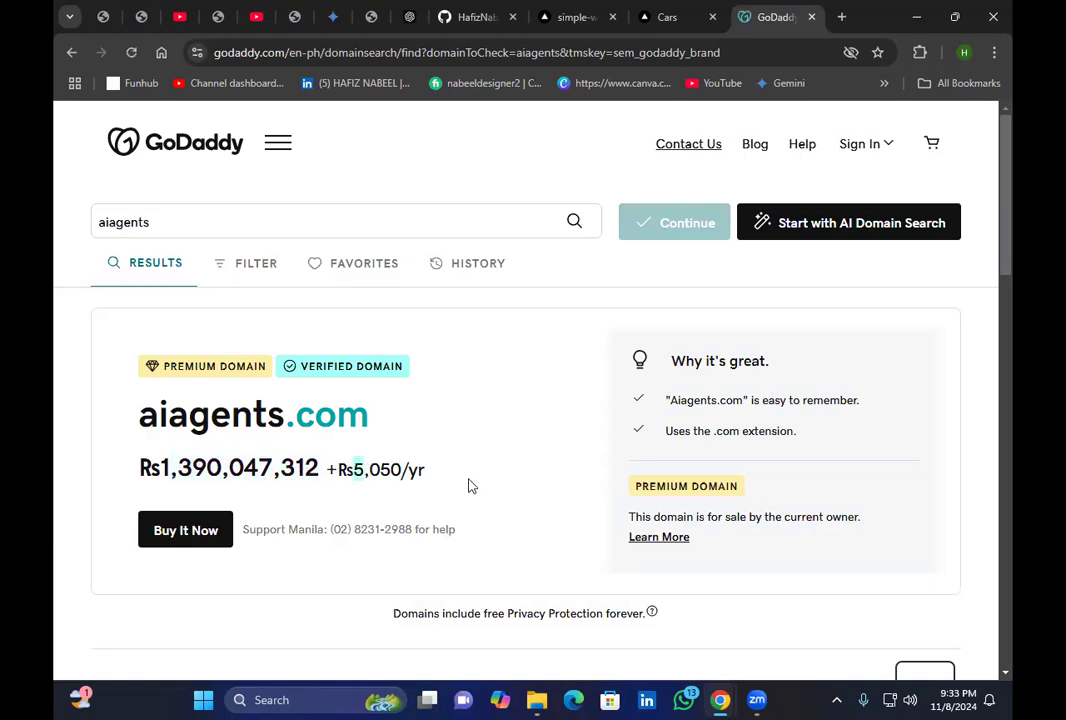
pyautogui.moveTo(470, 485); pyautogui.dragTo(437, 484)
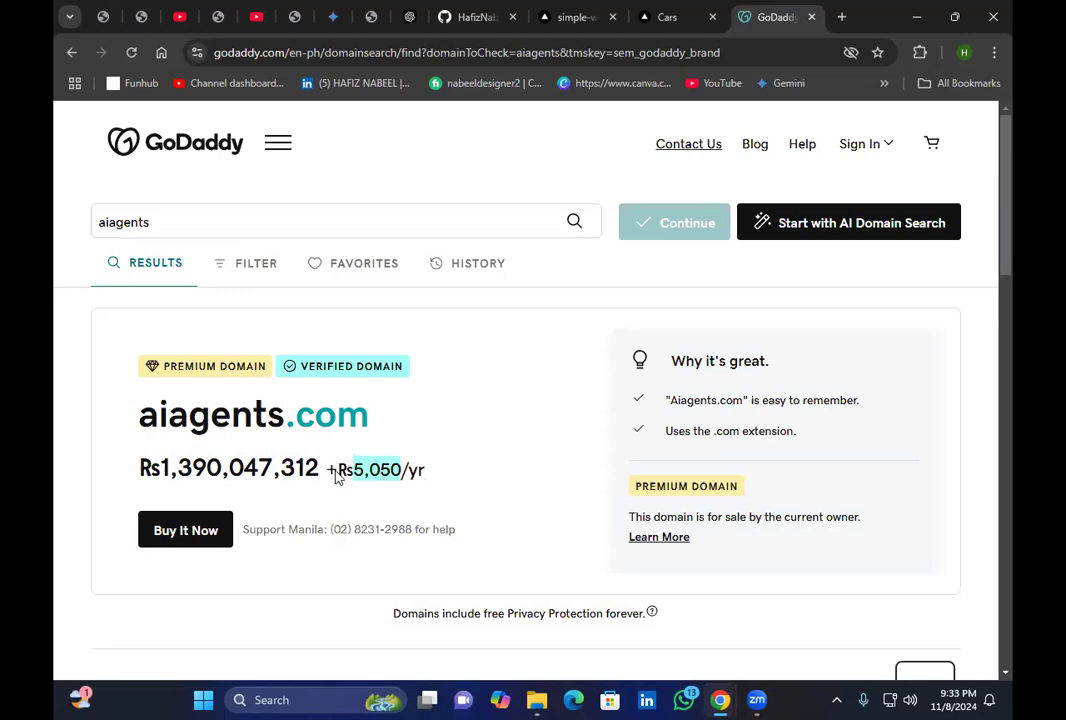
pyautogui.moveTo(349, 472); pyautogui.dragTo(428, 476)
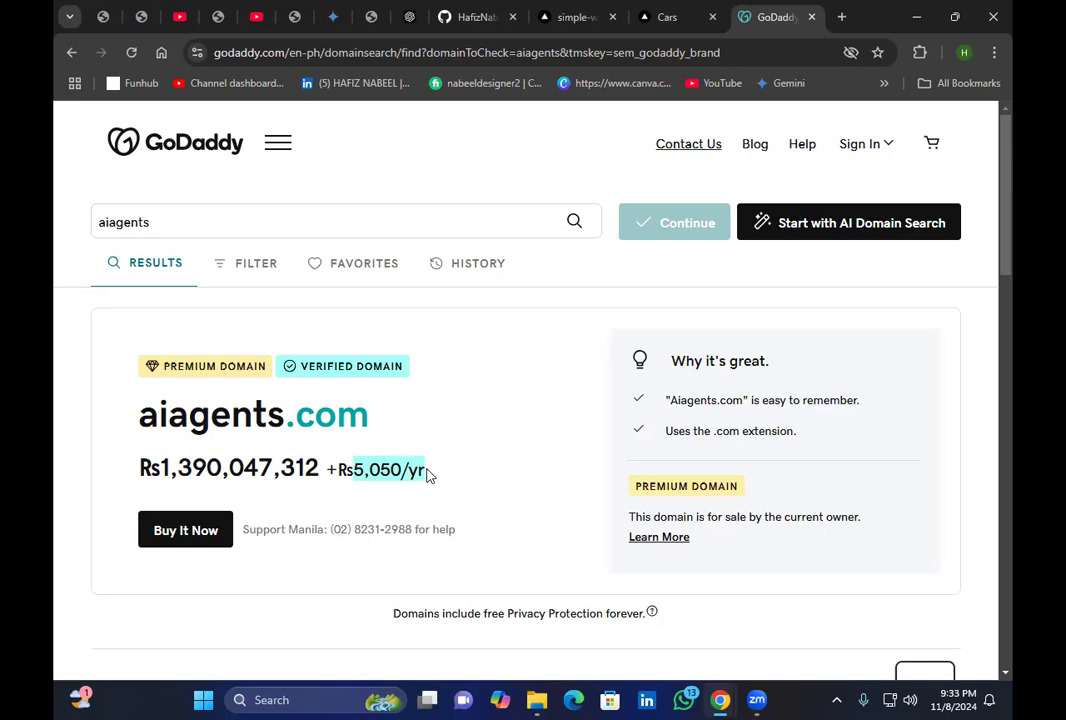
pyautogui.click(428, 476)
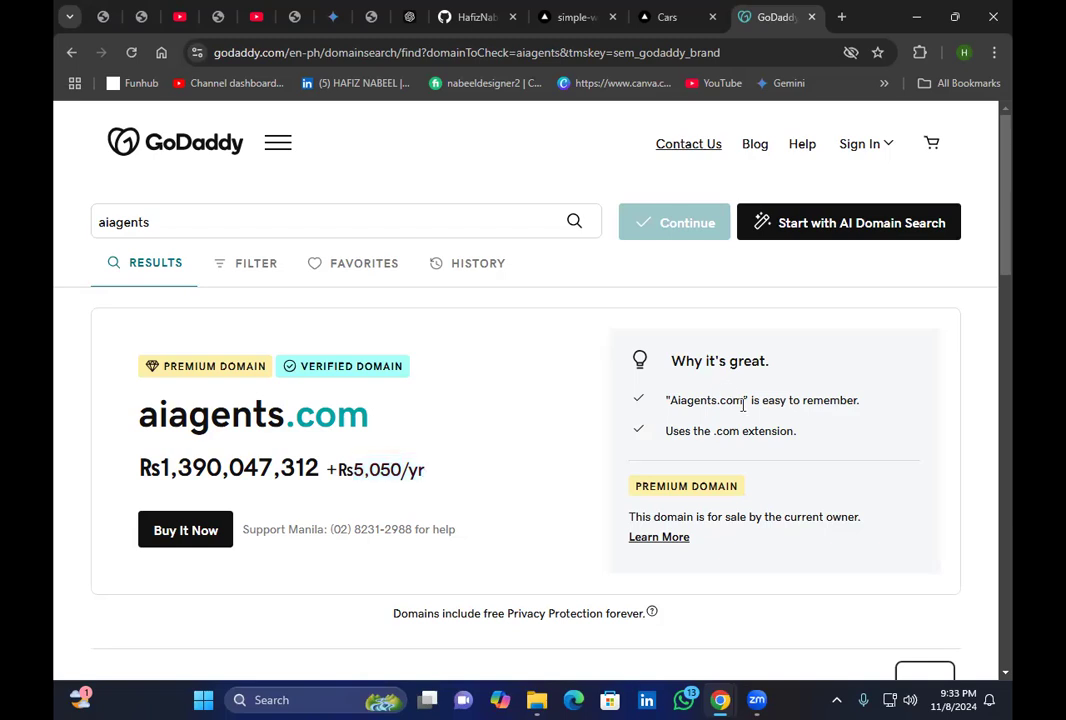
pyautogui.moveTo(742, 400); pyautogui.dragTo(673, 402)
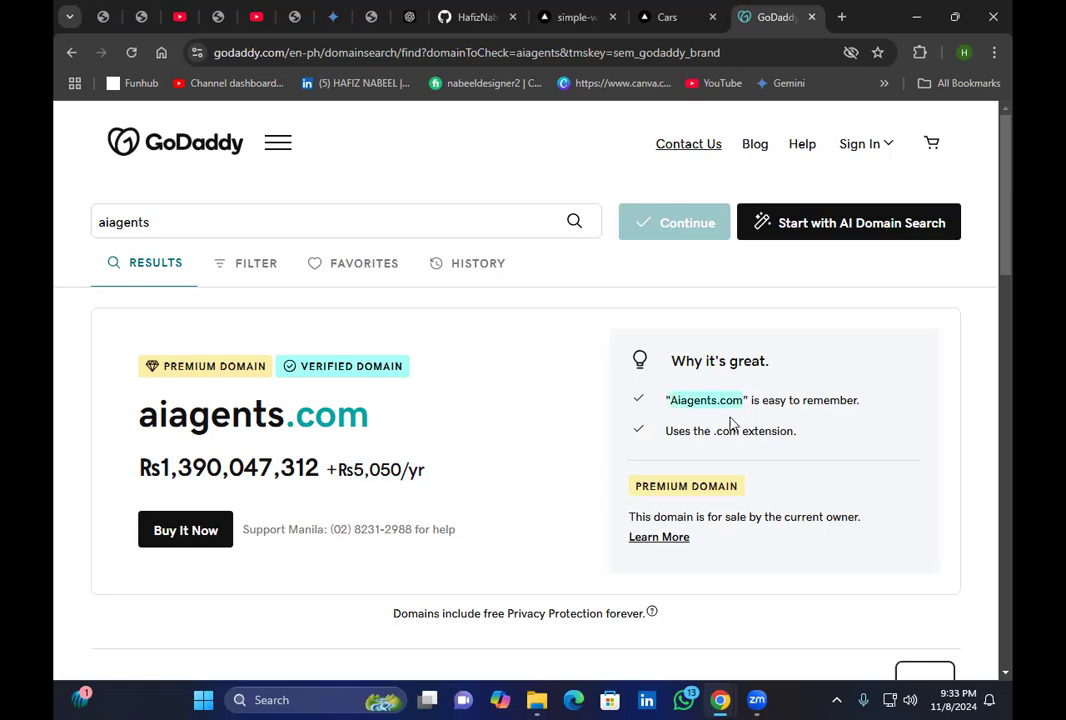
pyautogui.click(261, 403)
pyautogui.click(260, 277)
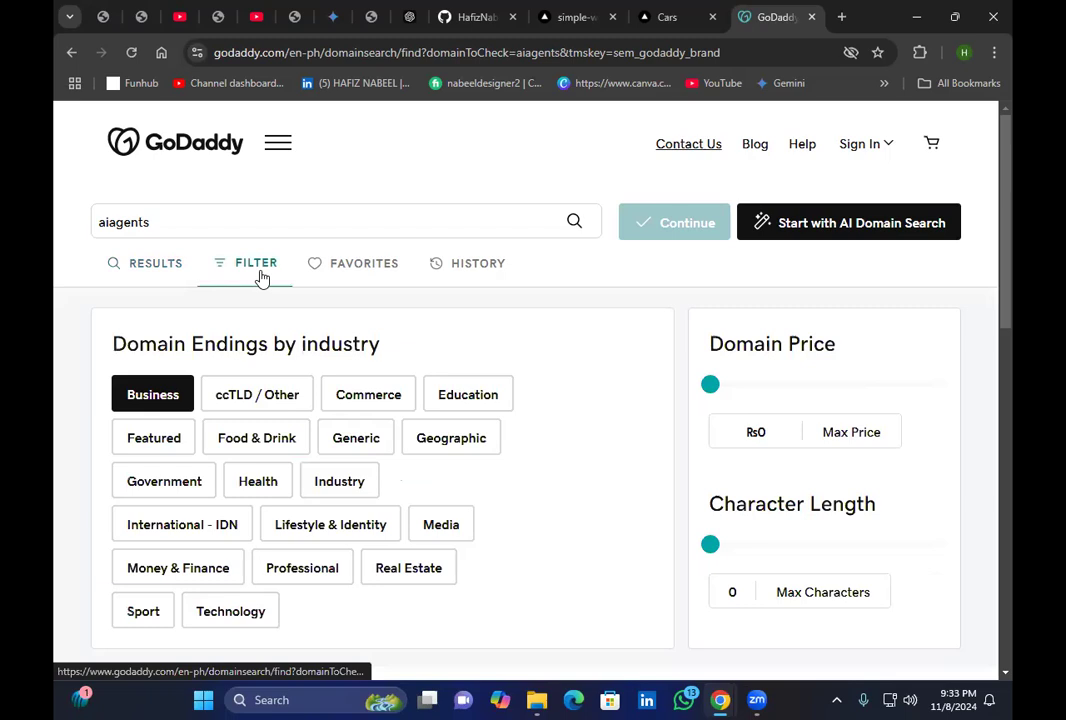
# Return to the aiagents search results and review the alternative domains and their prices
pyautogui.click(352, 276)
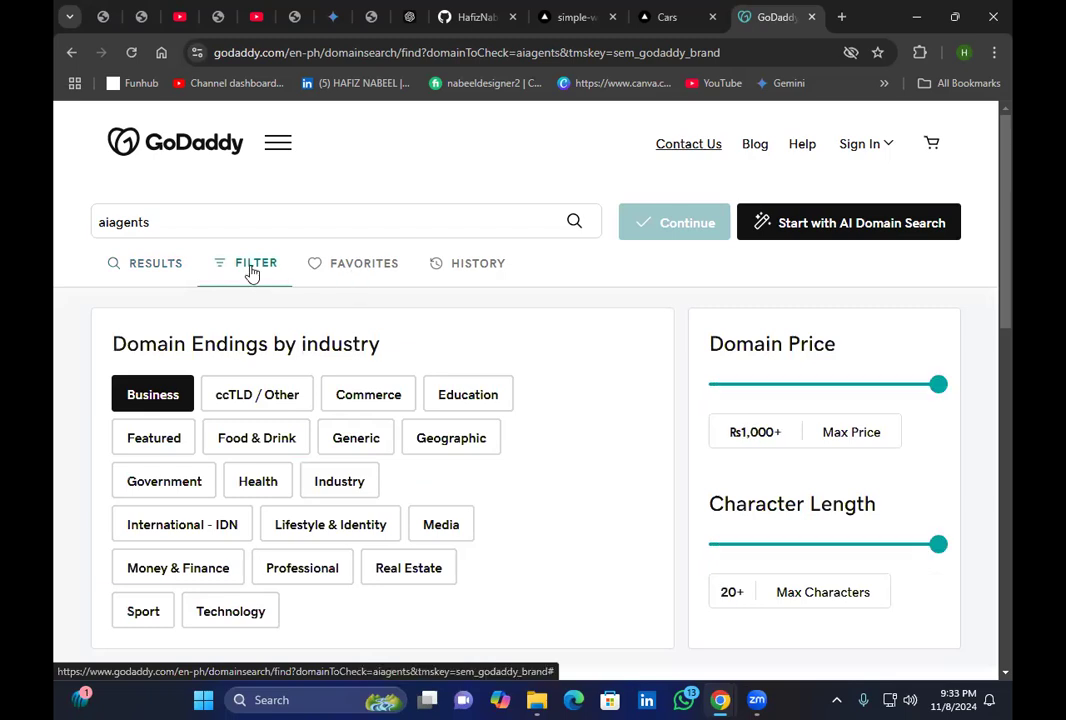
pyautogui.click(185, 268)
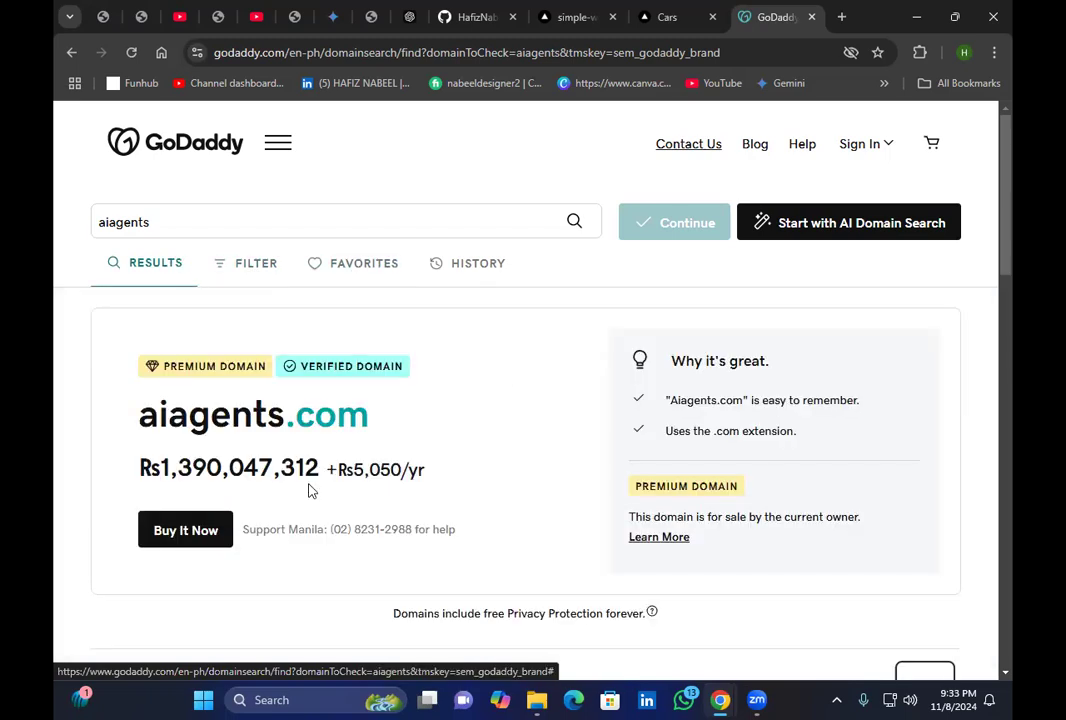
pyautogui.scroll(-4, 404, 457)
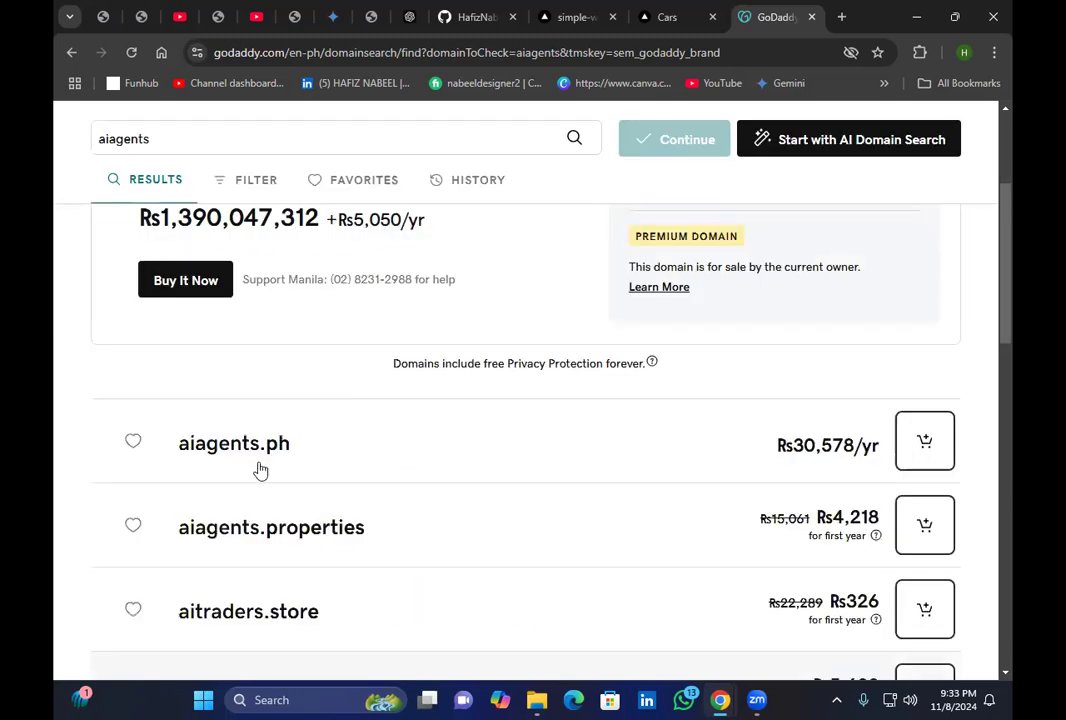
pyautogui.scroll(4, 266, 269)
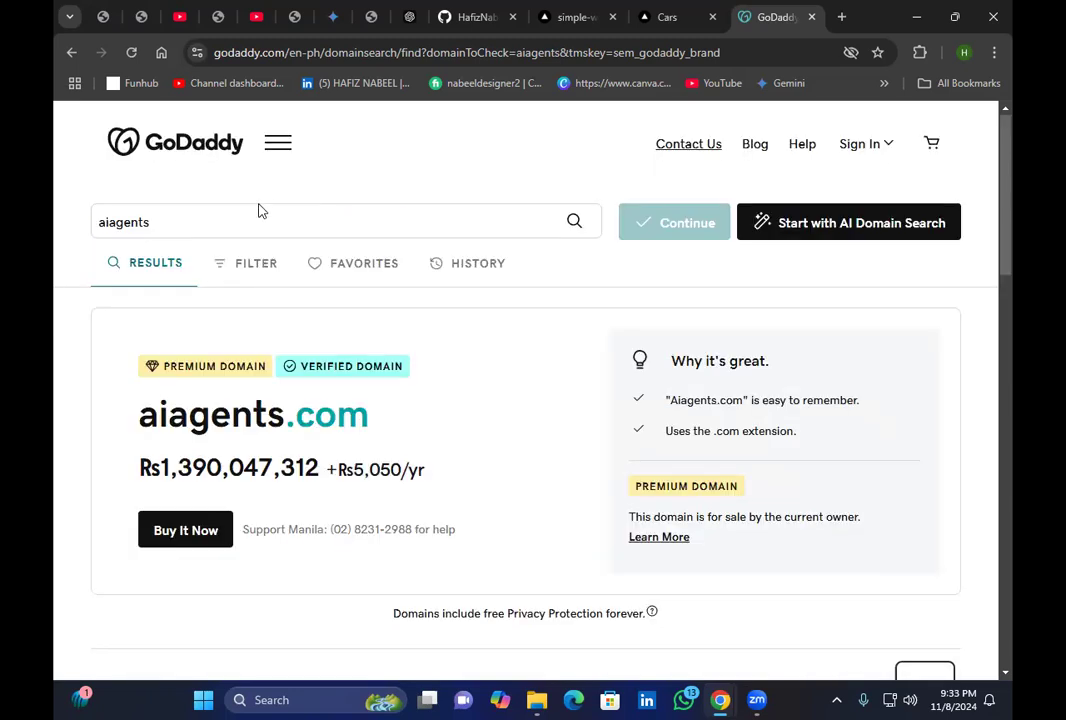
pyautogui.click(209, 221)
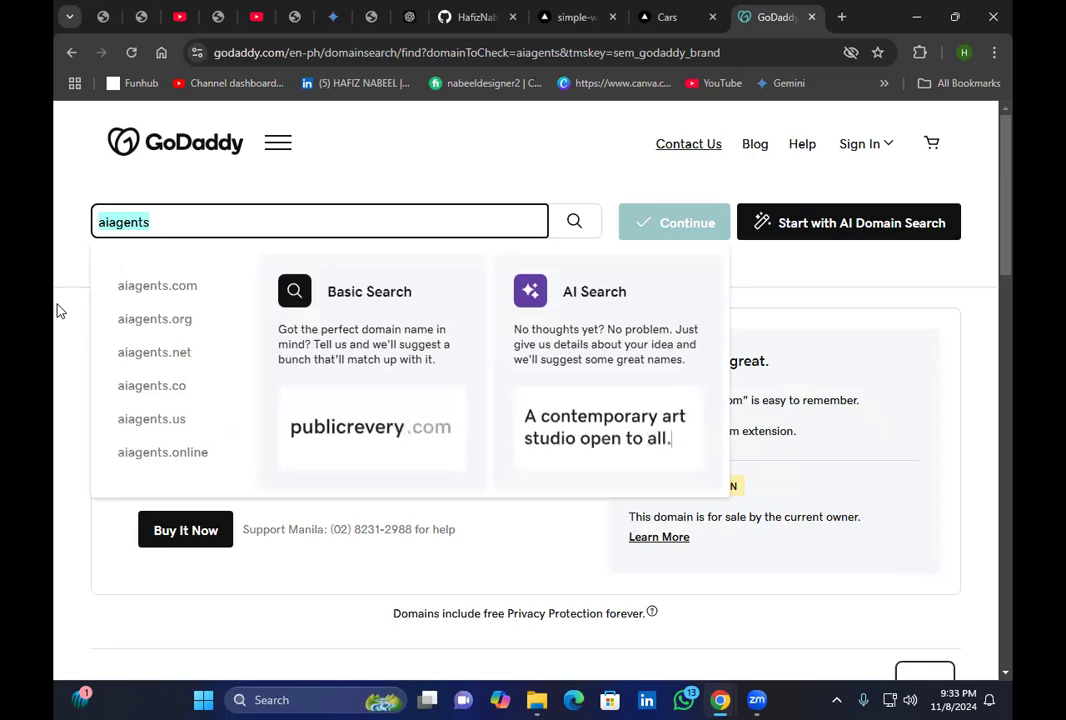
pyautogui.write('a')
pyautogui.press('BackSpace')
pyautogui.write('kodea')
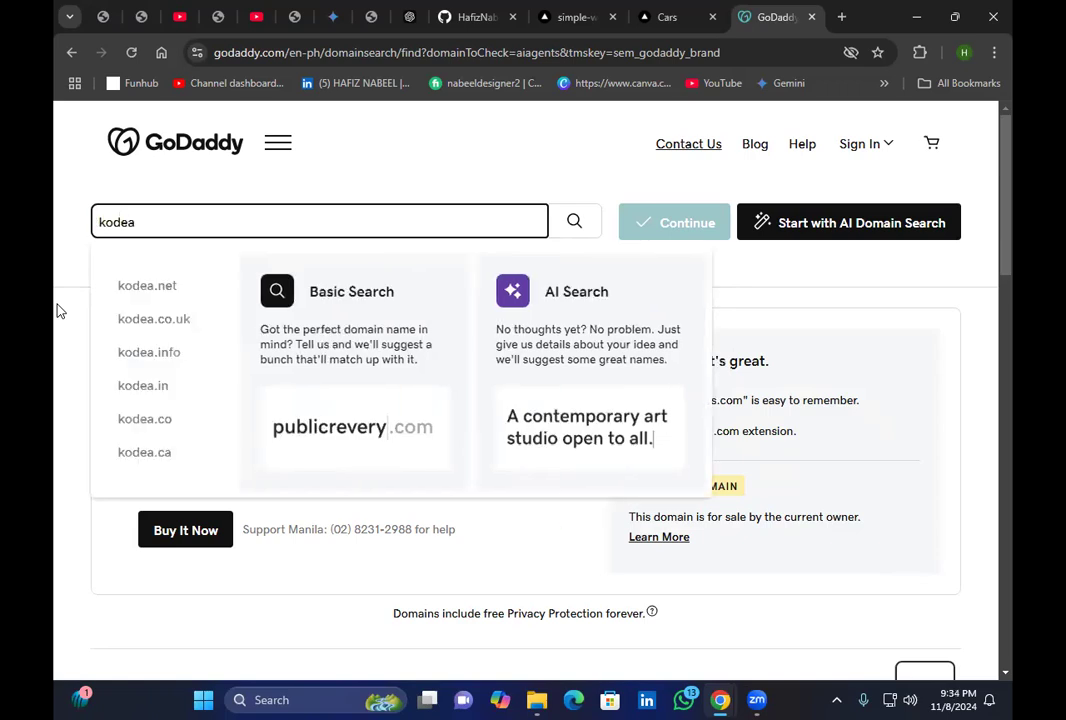
pyautogui.press('BackSpace')
pyautogui.press('BackSpace')
pyautogui.press('BackSpace')
pyautogui.press('BackSpace')
pyautogui.press('BackSpace')
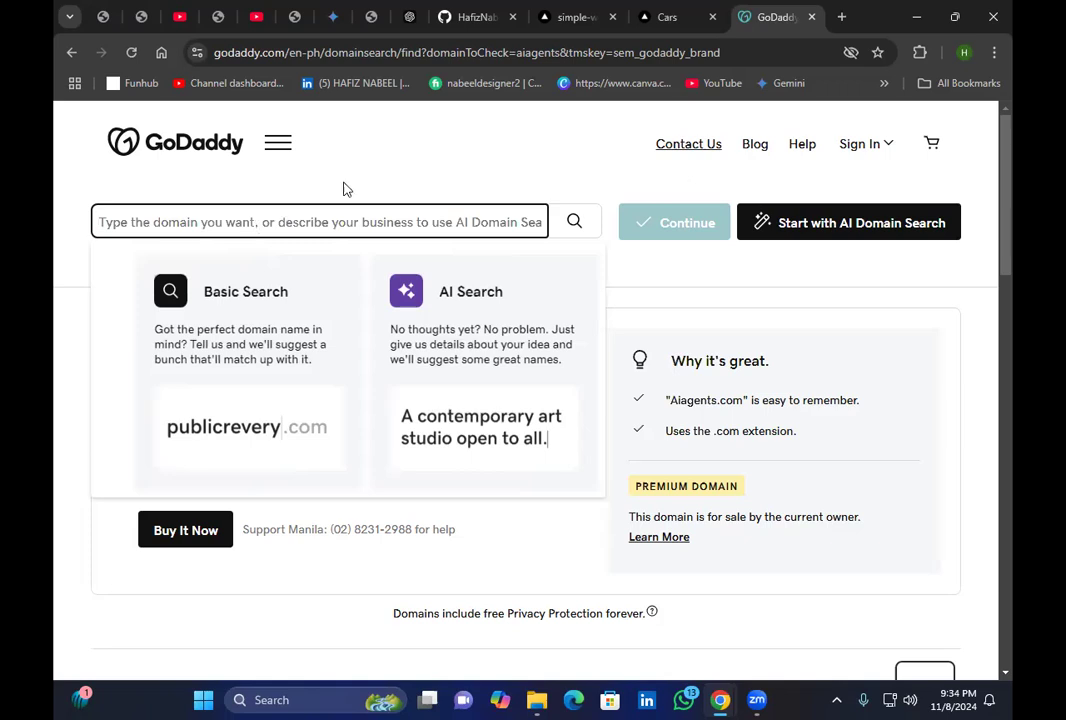
# Search GoDaddy for a domain name using the account owner's first name
pyautogui.write('nba')
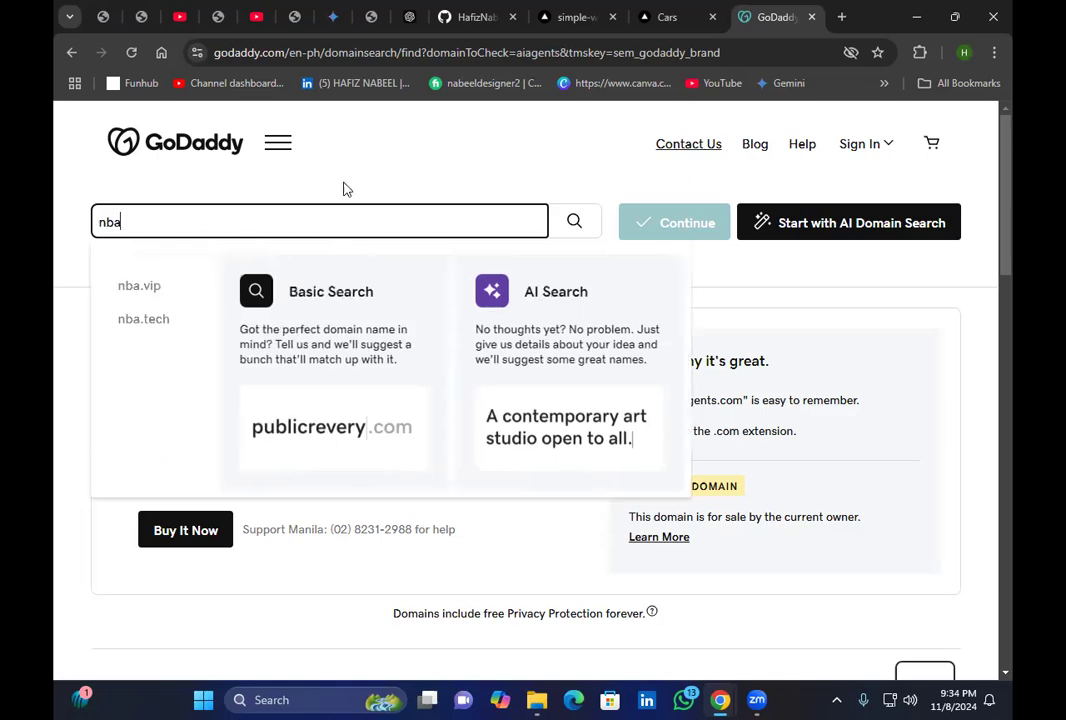
pyautogui.press('BackSpace')
pyautogui.press('BackSpace')
pyautogui.write('abeel')
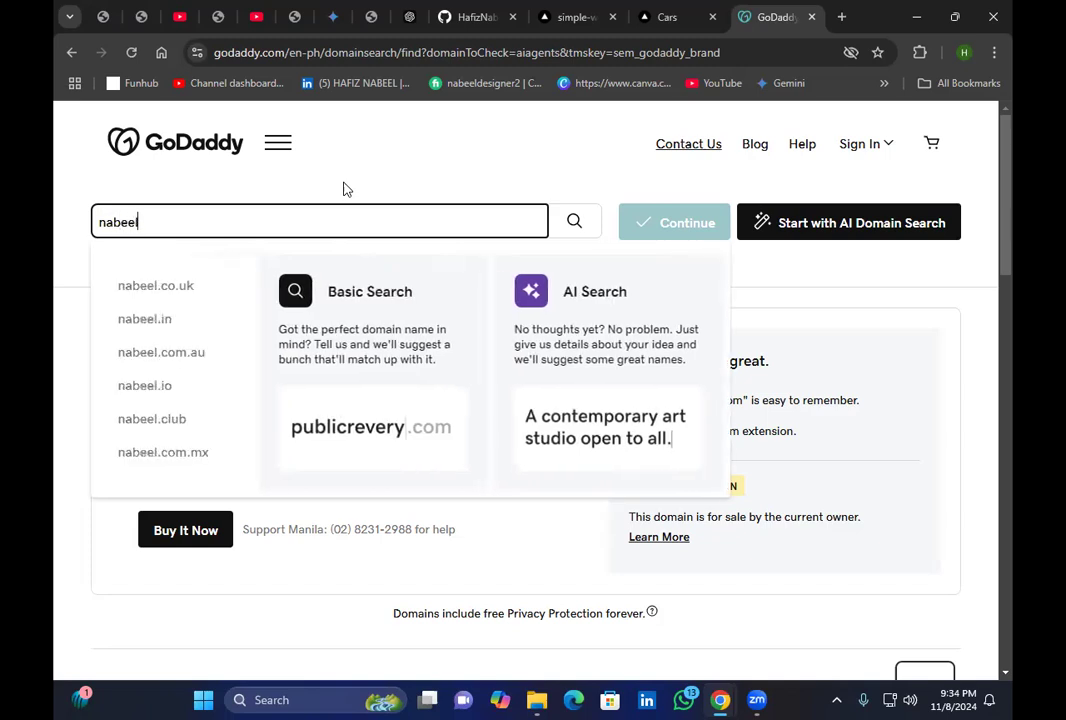
pyautogui.click(574, 221)
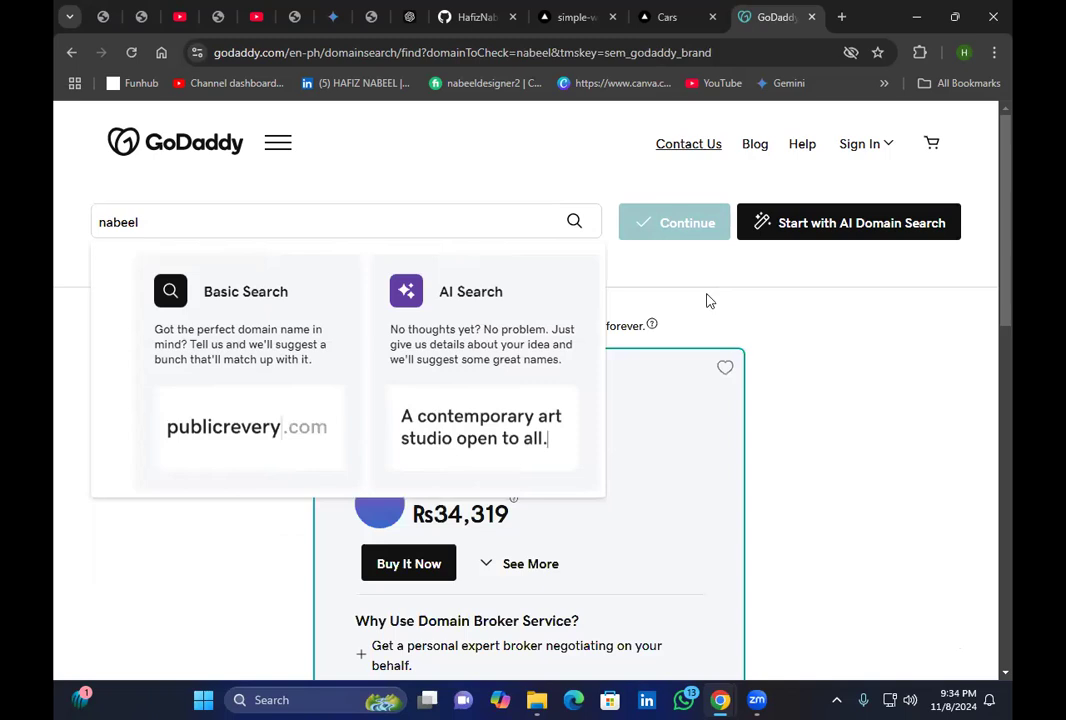
# Examine the broker service fee of the taken .com domain and compare it with the suggested alternative
pyautogui.scroll(-1, 328, 516)
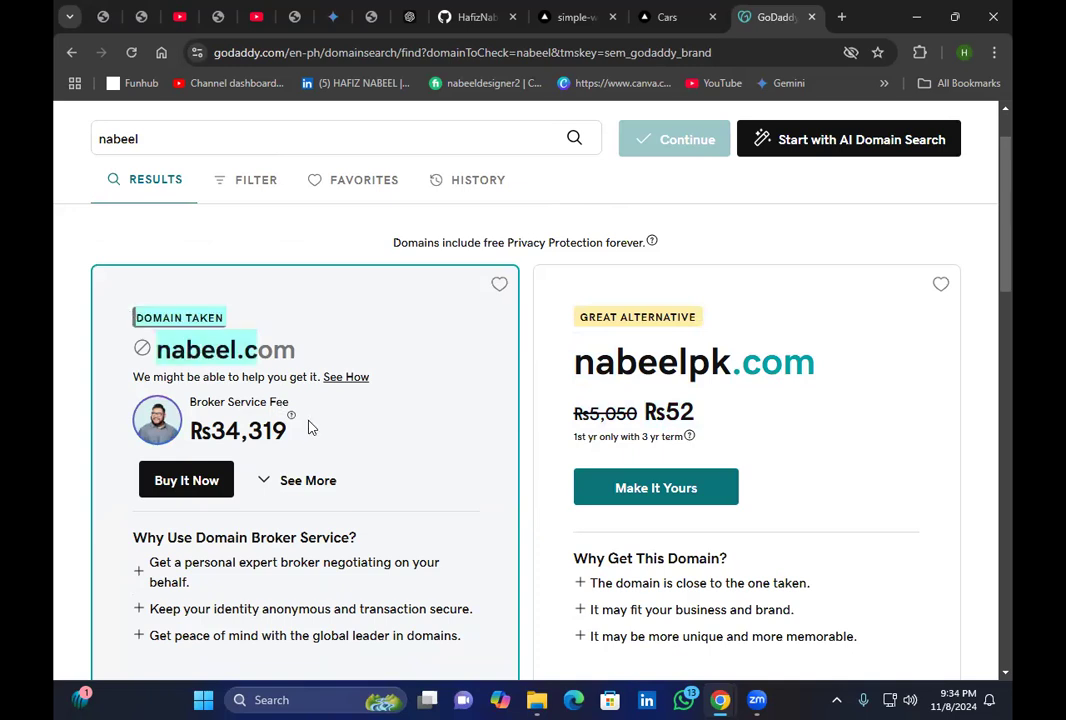
pyautogui.moveTo(218, 447); pyautogui.dragTo(200, 447)
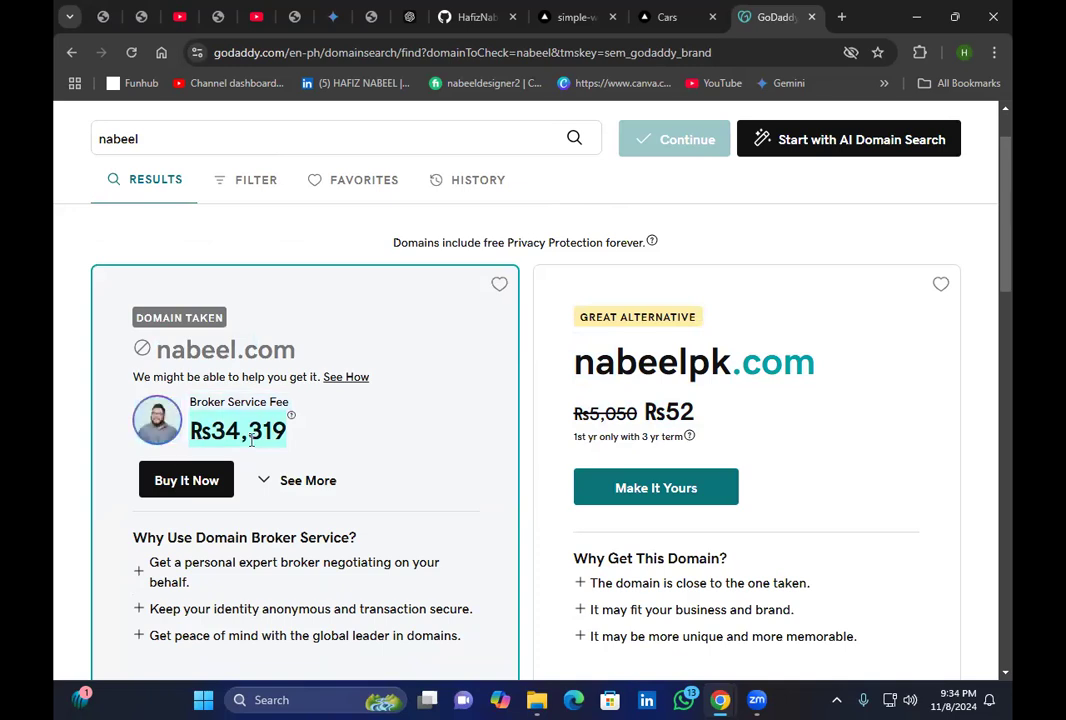
pyautogui.click(422, 405)
pyautogui.scroll(-3, 424, 402)
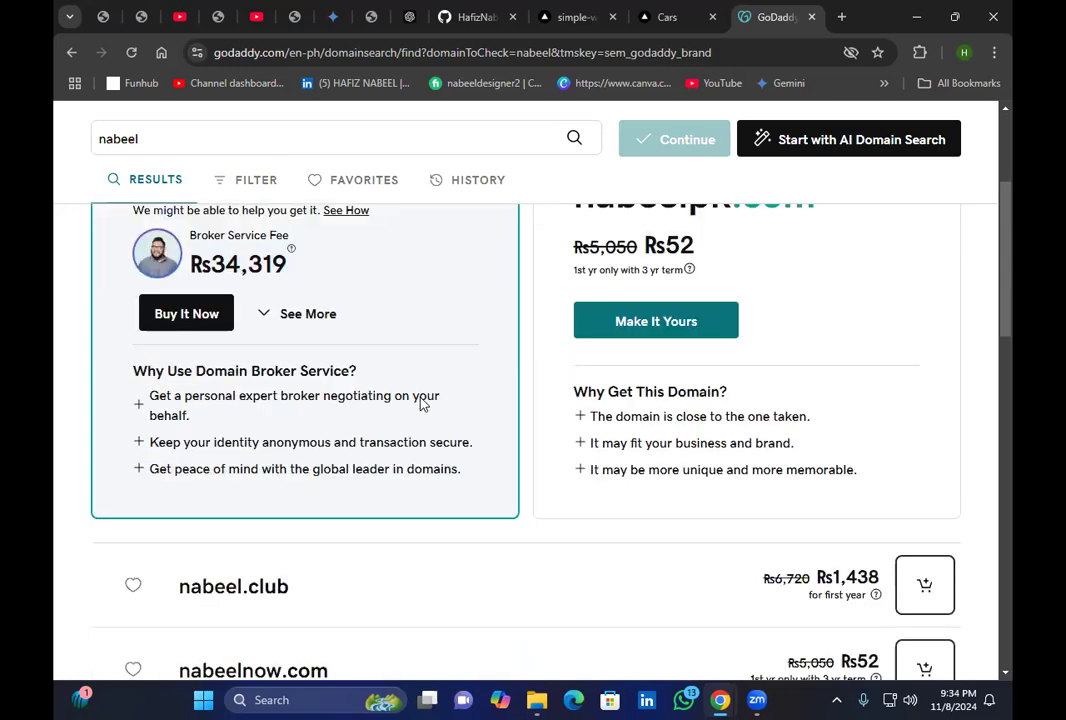
pyautogui.scroll(4, 636, 400)
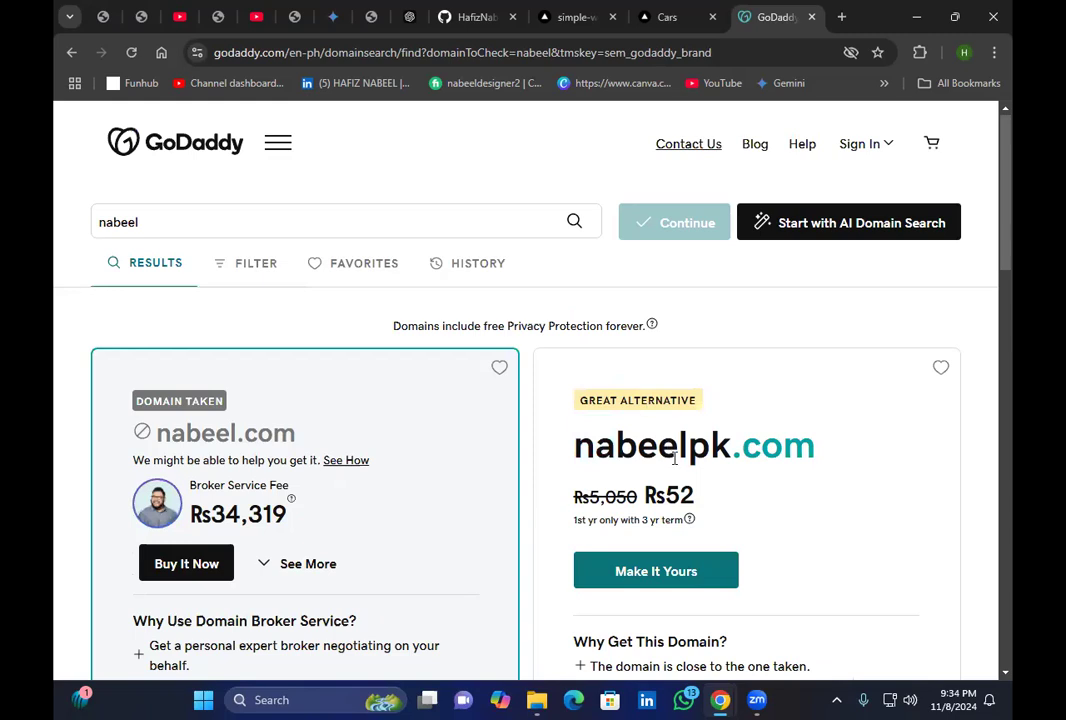
pyautogui.moveTo(288, 507); pyautogui.dragTo(213, 515)
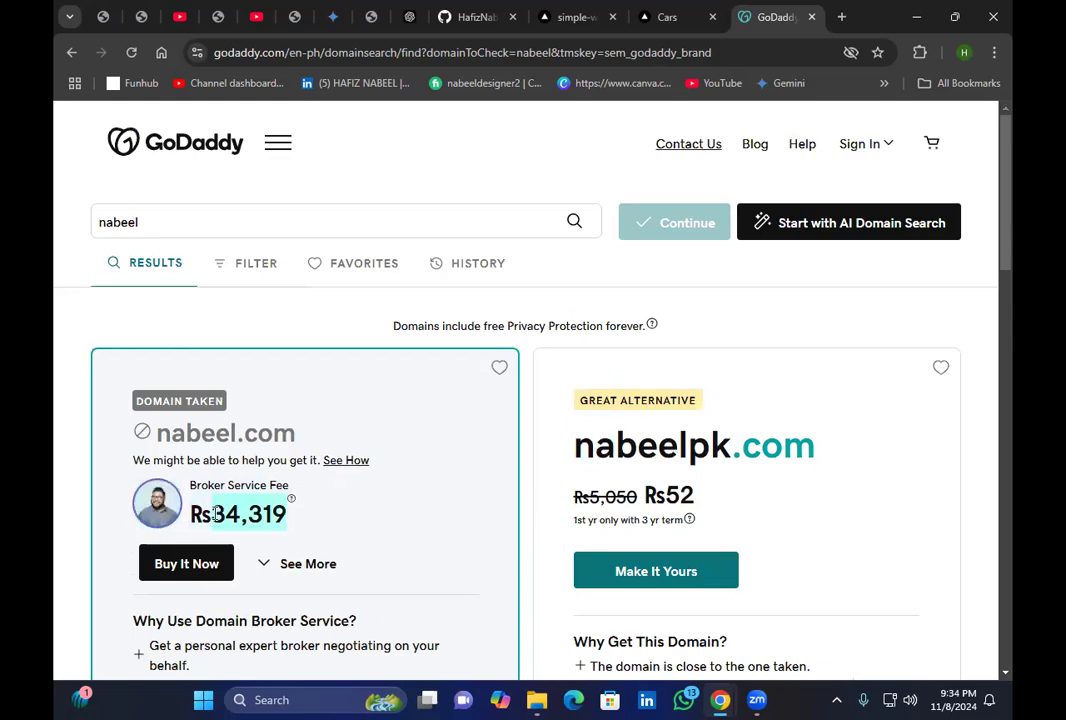
pyautogui.click(323, 527)
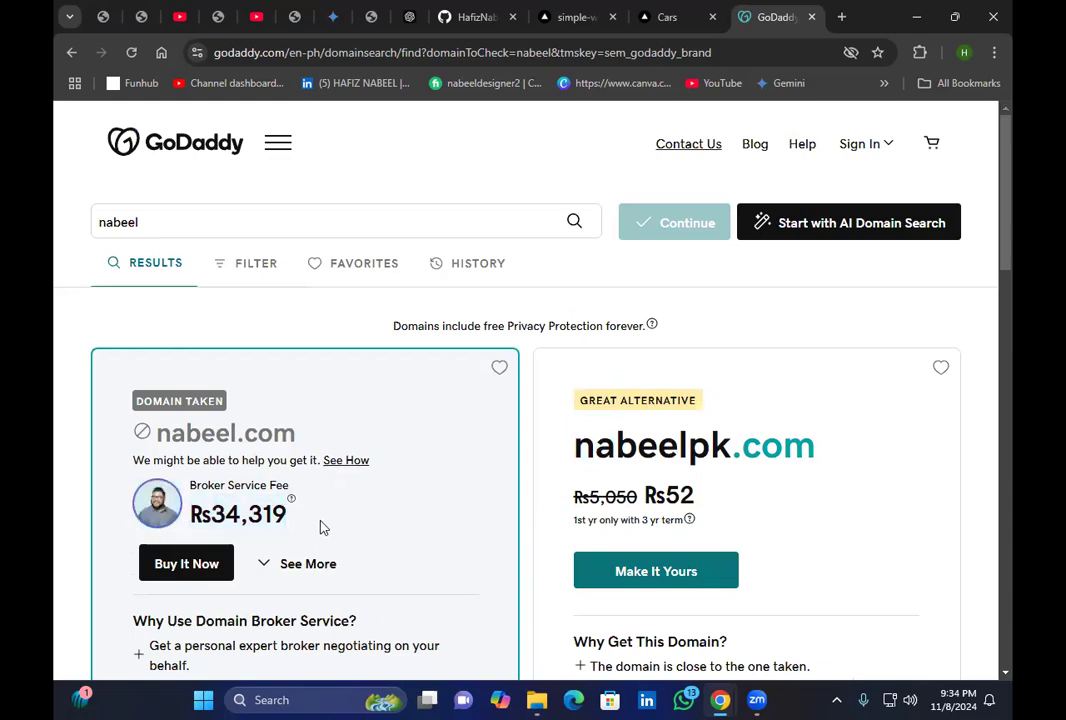
pyautogui.click(478, 17)
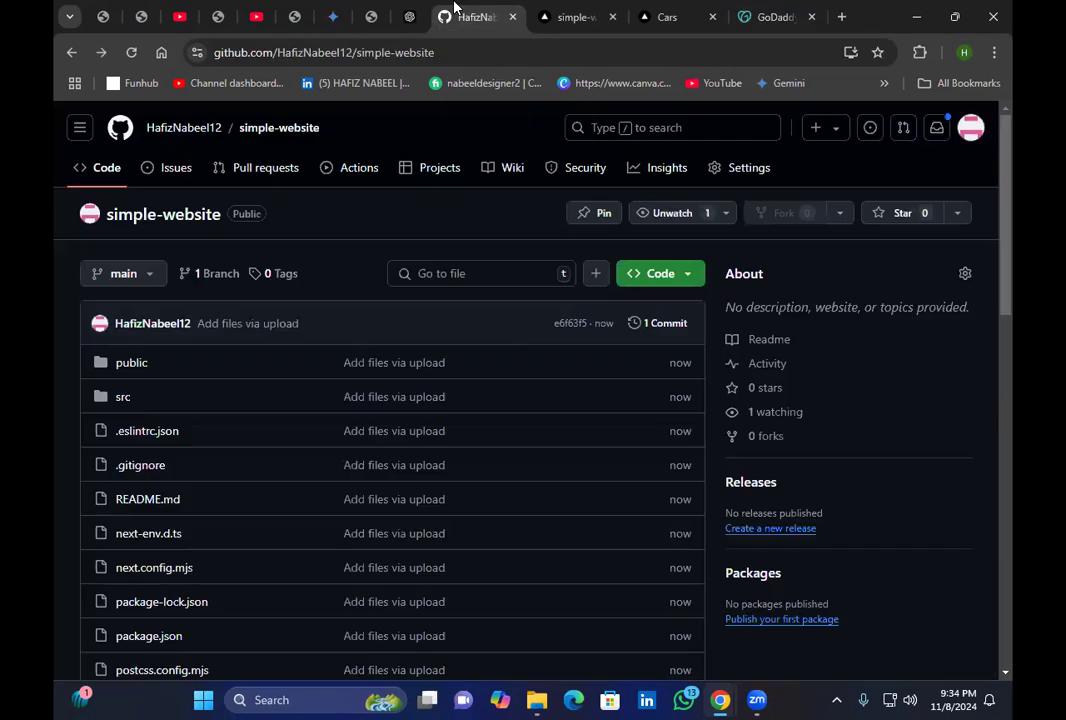
pyautogui.click(737, 8)
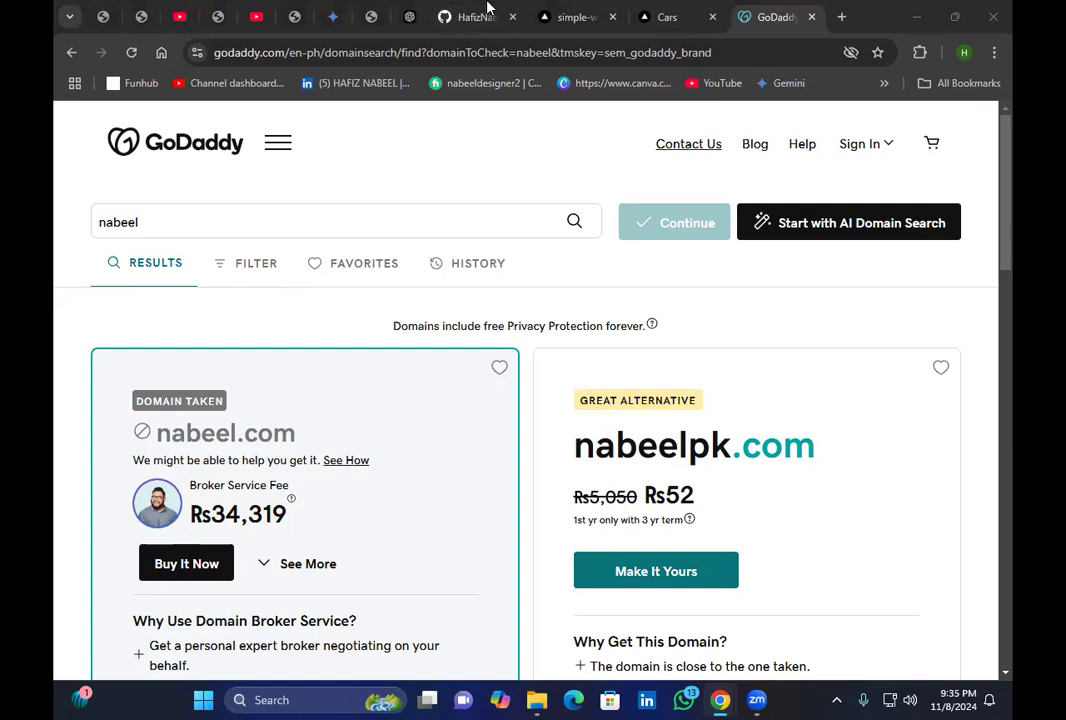
pyautogui.click(842, 16)
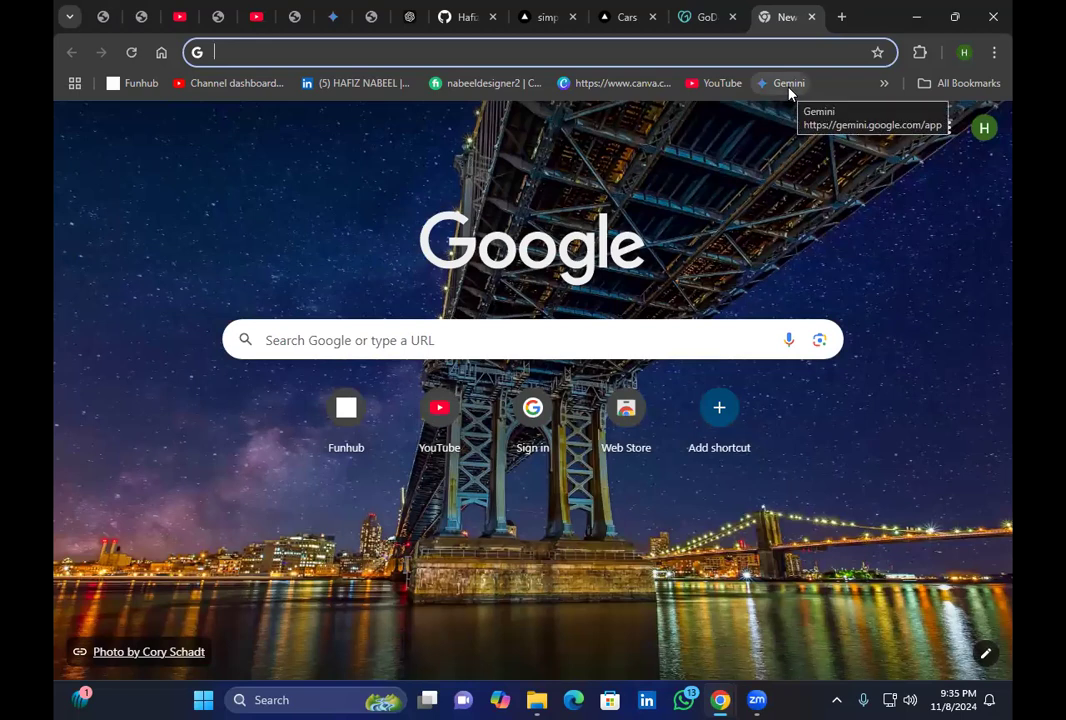
pyautogui.click(714, 210)
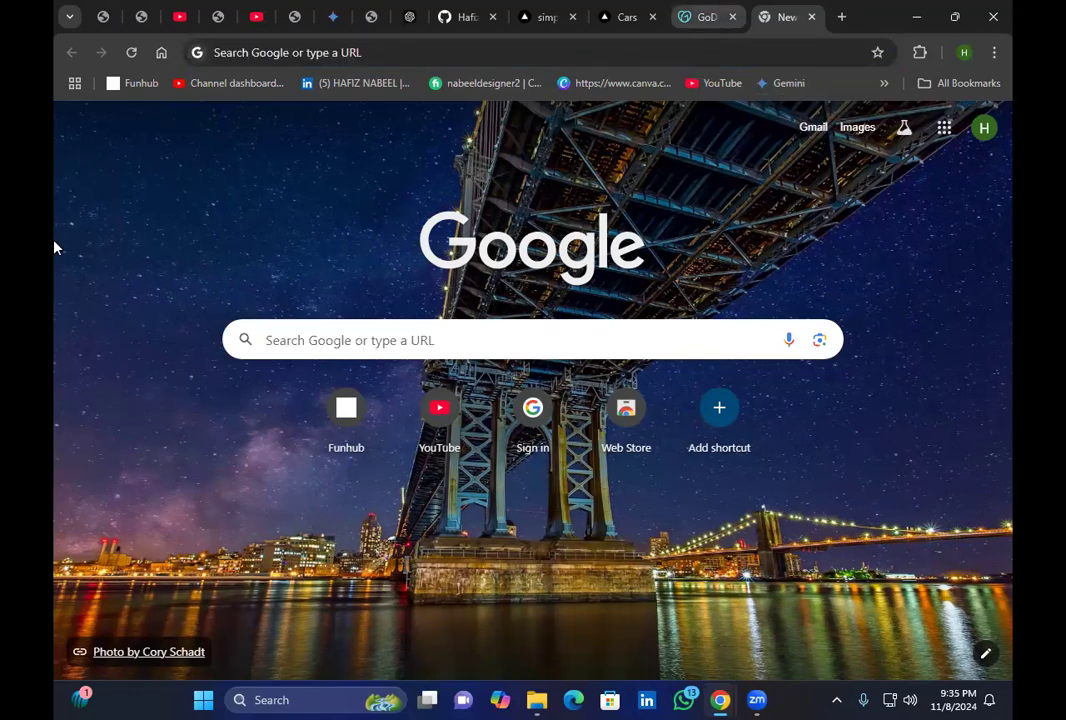
pyautogui.hotkey('ctrl', 'shift', 'Tab')
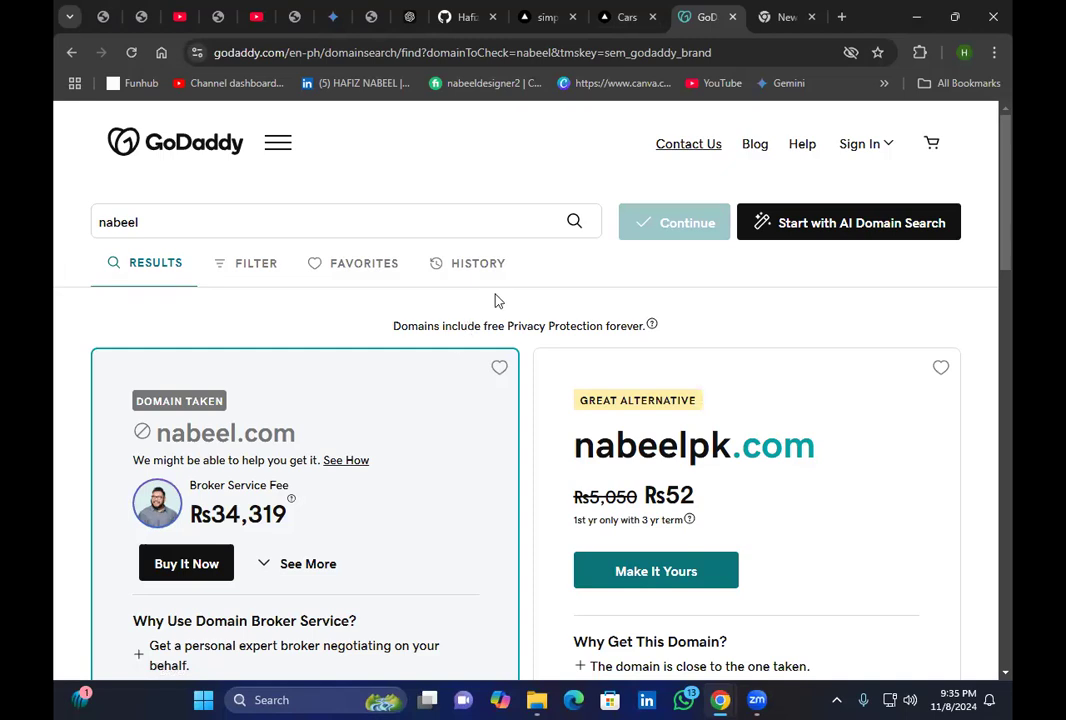
# Examine the other suggested domain endings and their prices, including the .club option and the alternative .com domain's discounted price
pyautogui.scroll(-10, 495, 300)
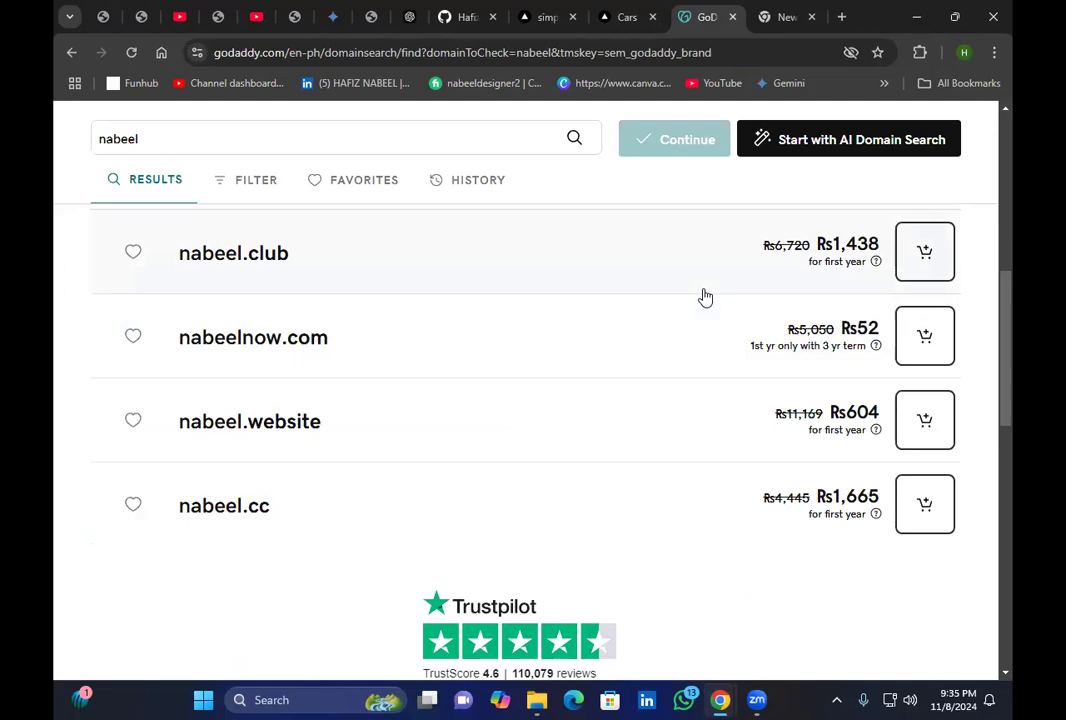
pyautogui.moveTo(305, 281); pyautogui.dragTo(128, 243)
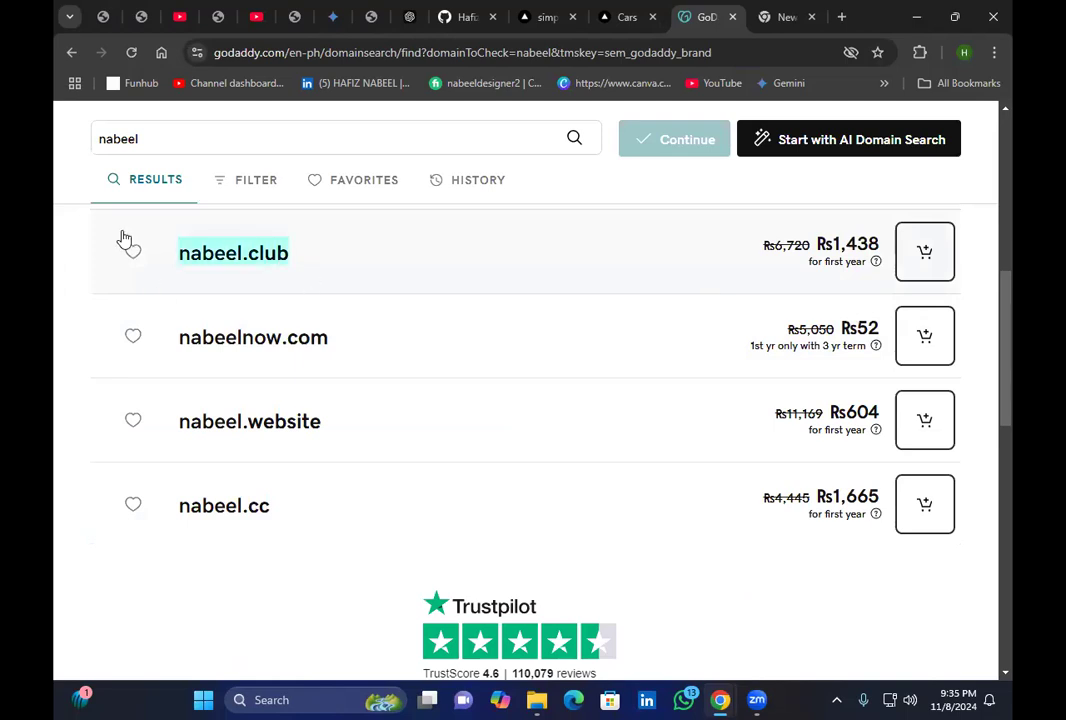
pyautogui.click(639, 269)
pyautogui.scroll(10, 393, 211)
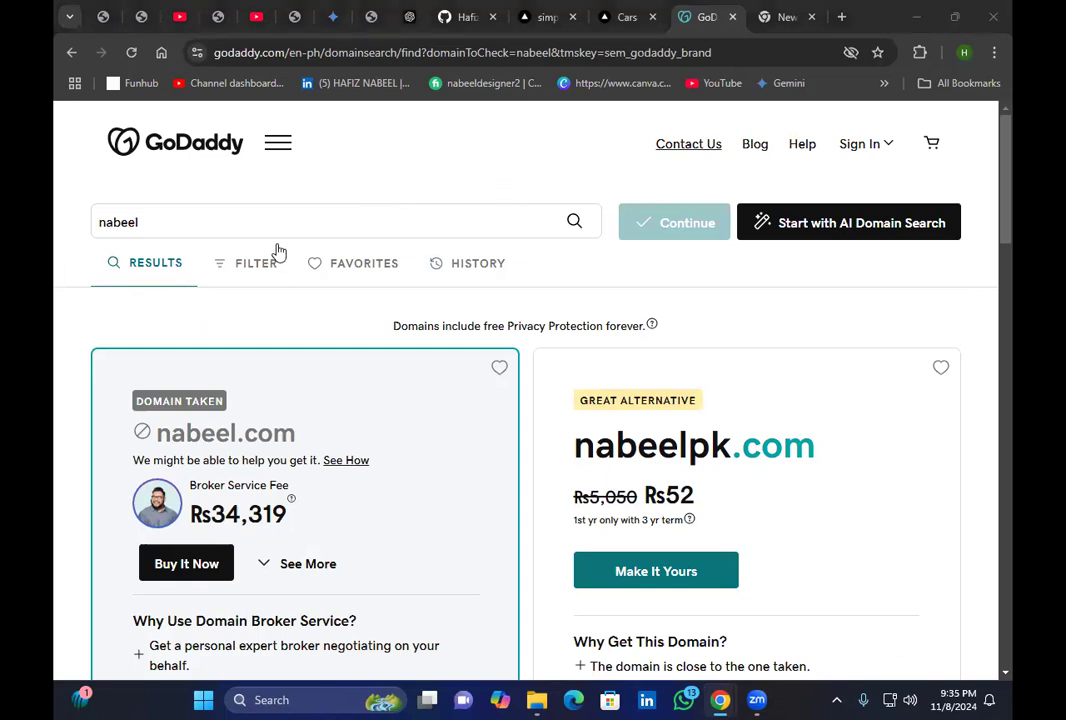
pyautogui.scroll(-2, 557, 371)
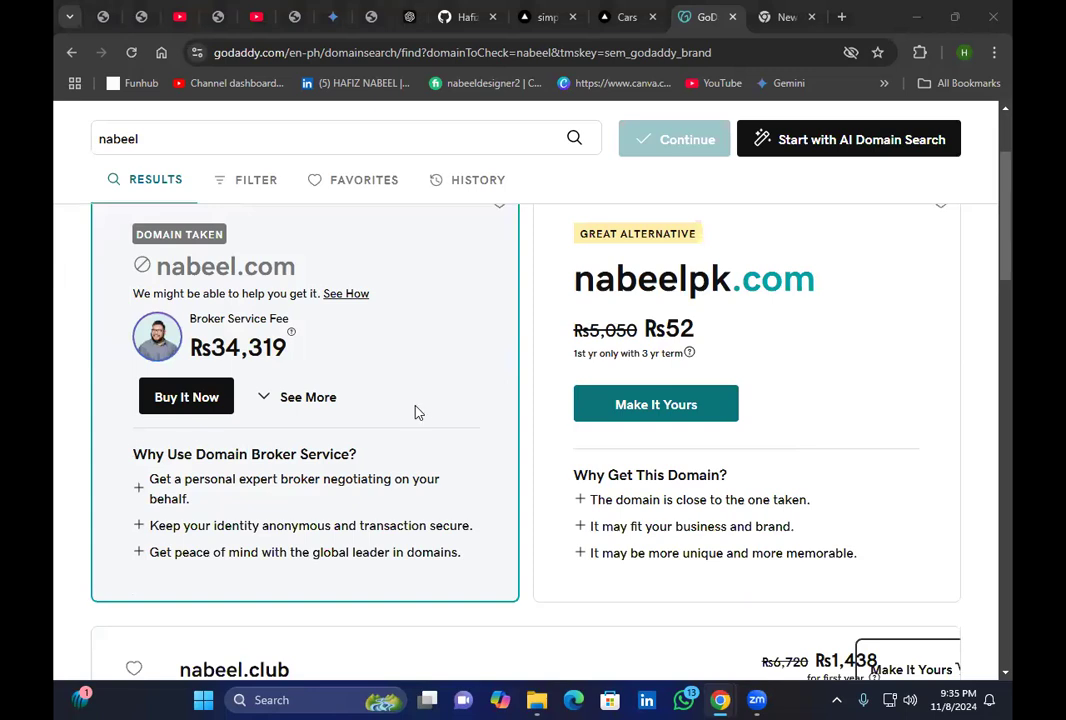
pyautogui.moveTo(729, 345); pyautogui.dragTo(495, 357)
pyautogui.click(495, 357)
pyautogui.scroll(2, 495, 357)
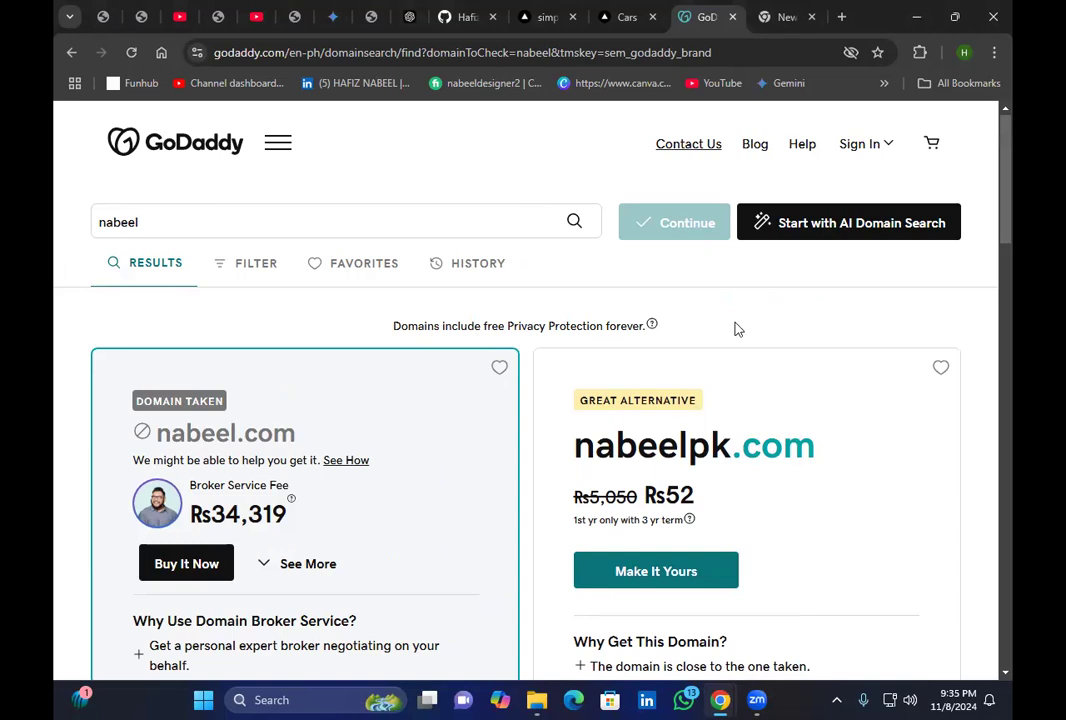
# Close the GoDaddy results and the empty browser tab to get back to the deployed website
pyautogui.hotkey('ctrl', 'w')
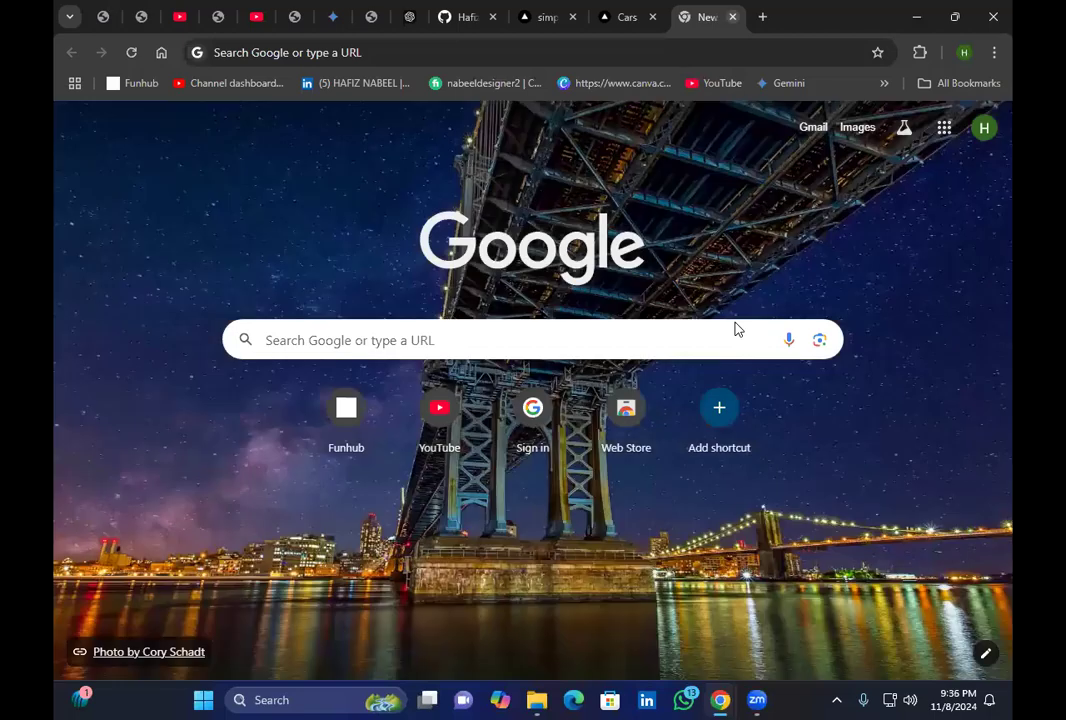
pyautogui.click(543, 326)
pyautogui.click(716, 205)
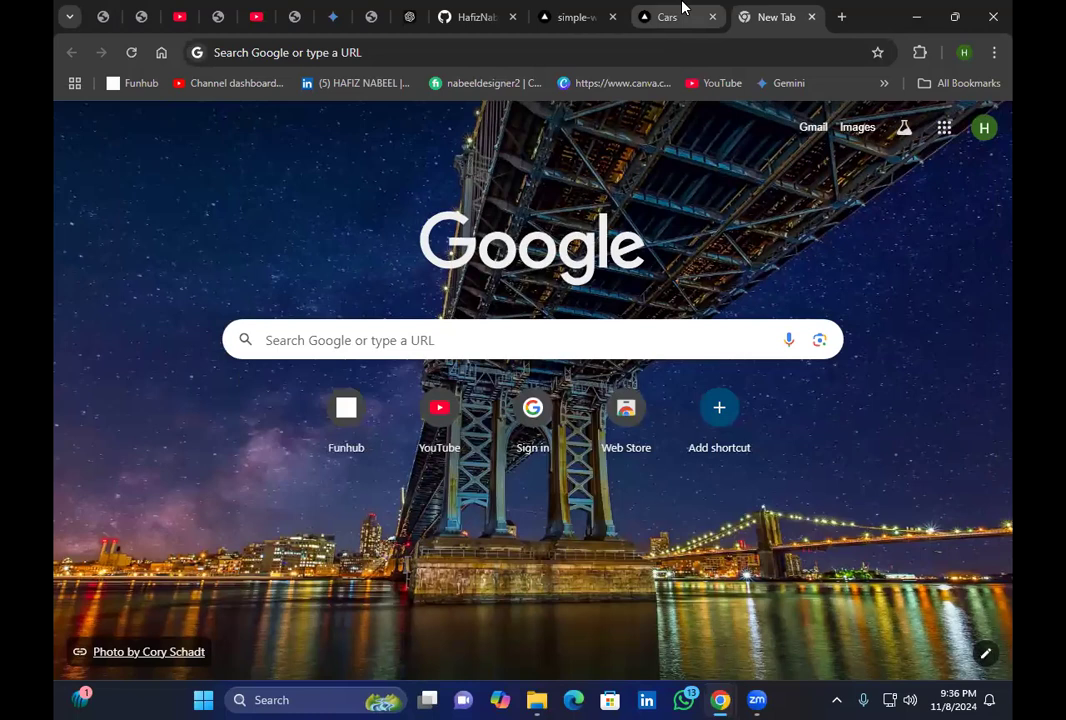
pyautogui.hotkey('ctrl', 'w')
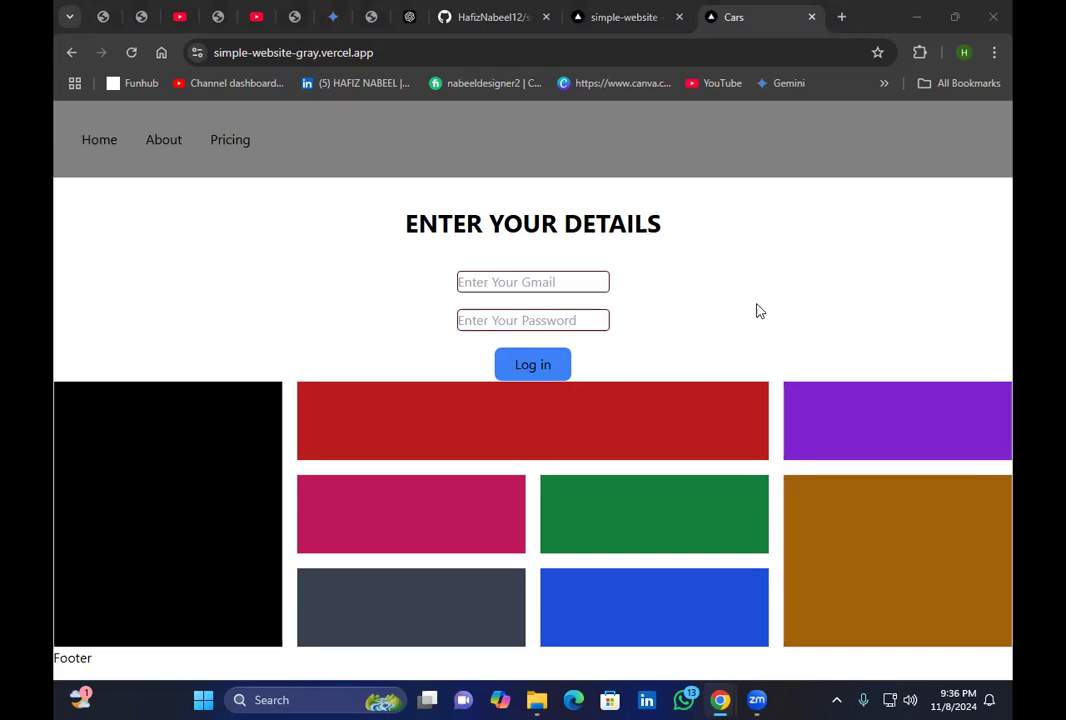
# Review the simple-website project's Domains settings, the live site's address and the GitHub repository page
pyautogui.click(642, 12)
pyautogui.scroll(1, 629, 357)
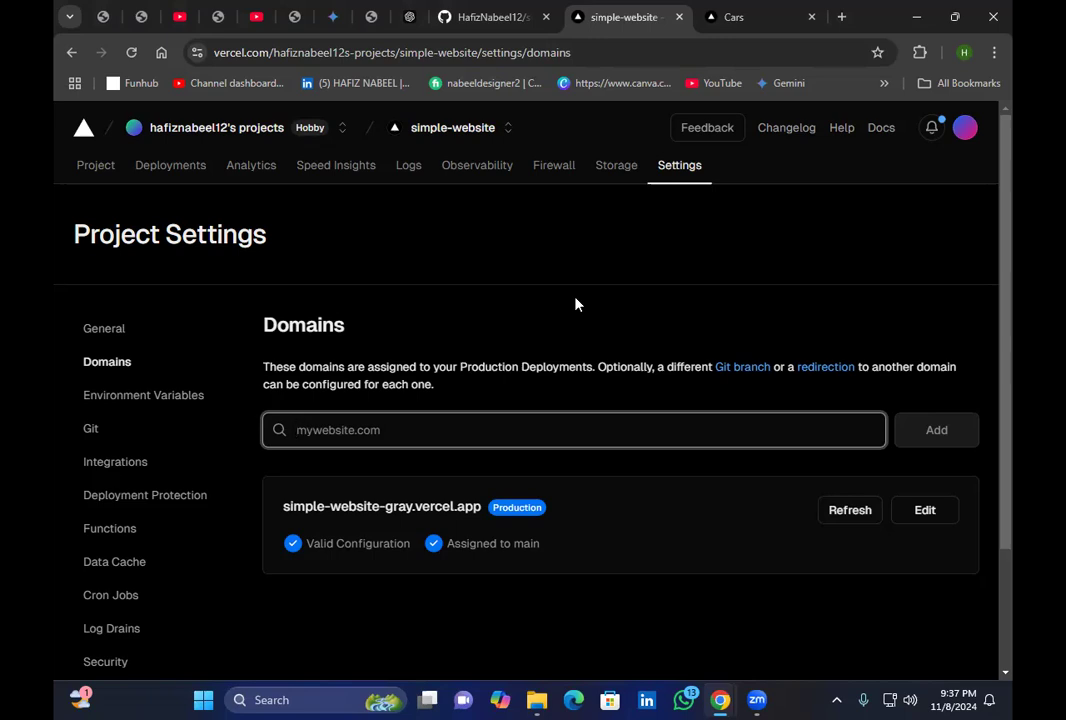
pyautogui.click(706, 12)
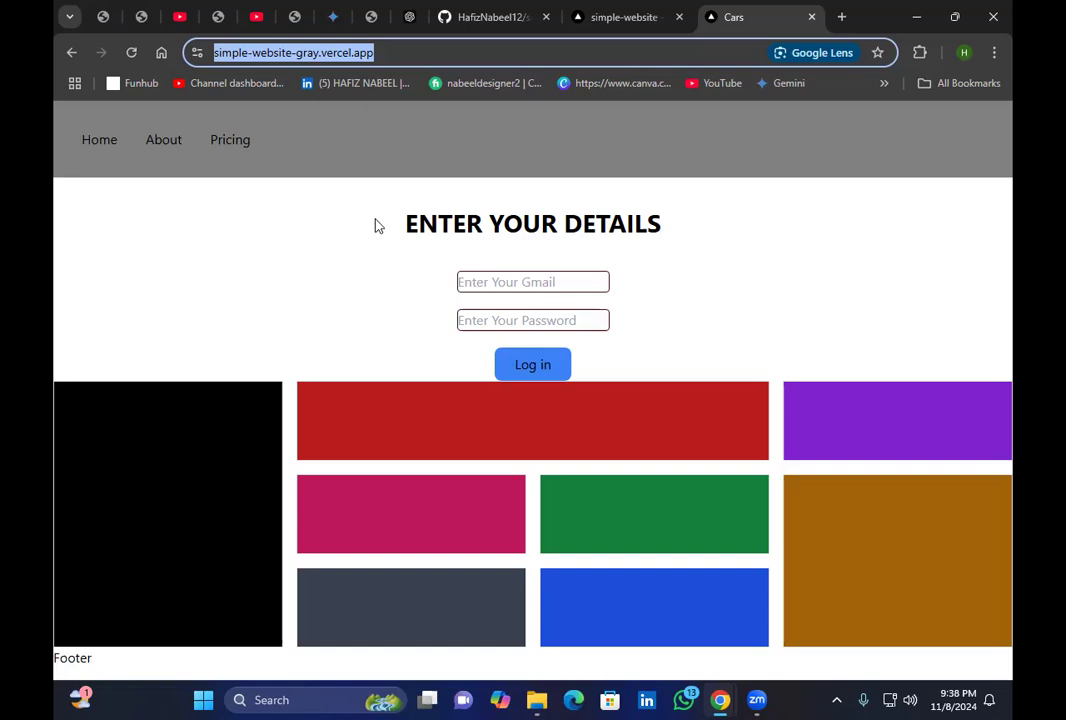
pyautogui.click(640, 14)
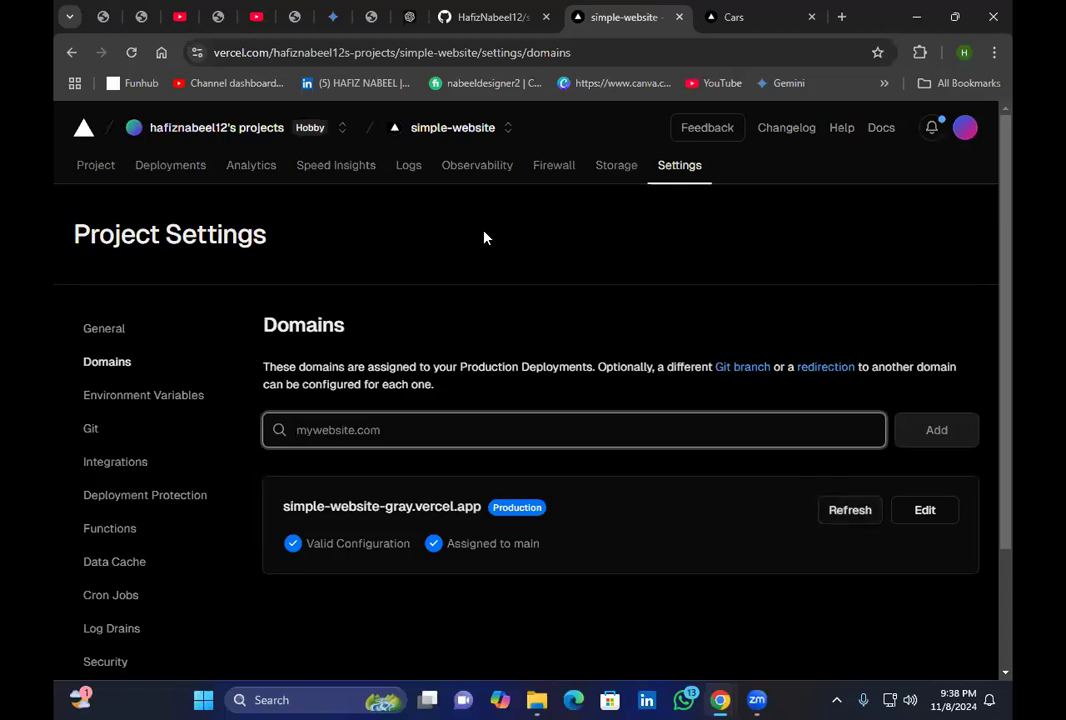
pyautogui.hotkey('ctrl', 'shift', 'Tab')
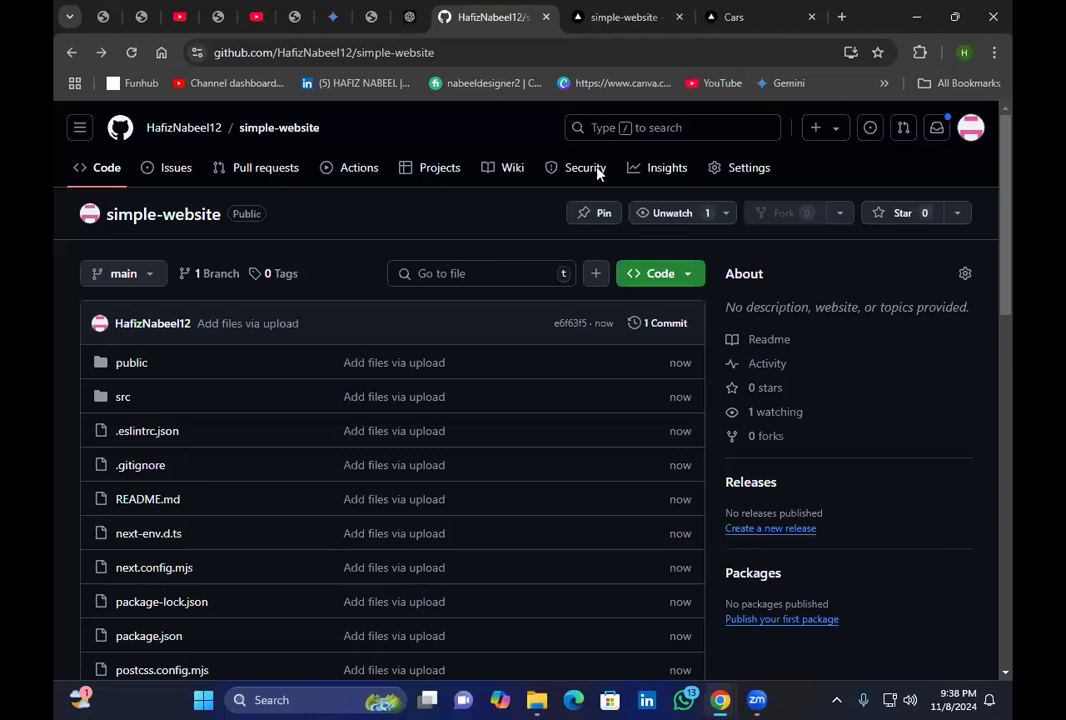
pyautogui.hotkey('ctrl', 'Tab')
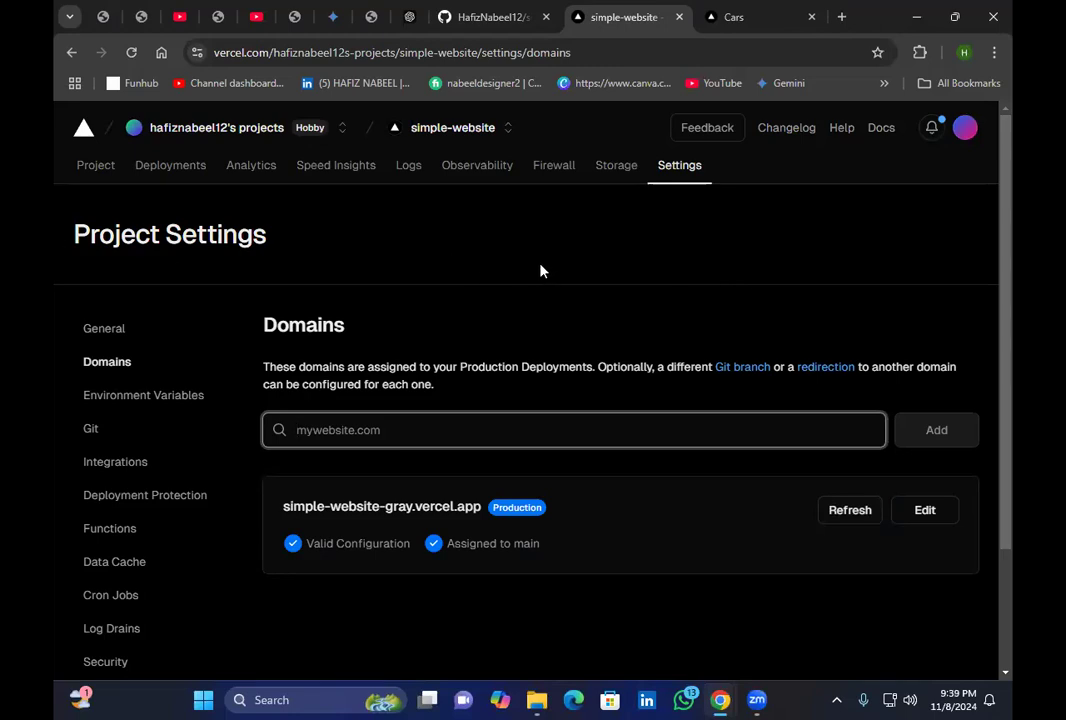
# Examine the live site's login heading and the GitHub repository's address, and return to the project's Domains settings
pyautogui.click(711, 10)
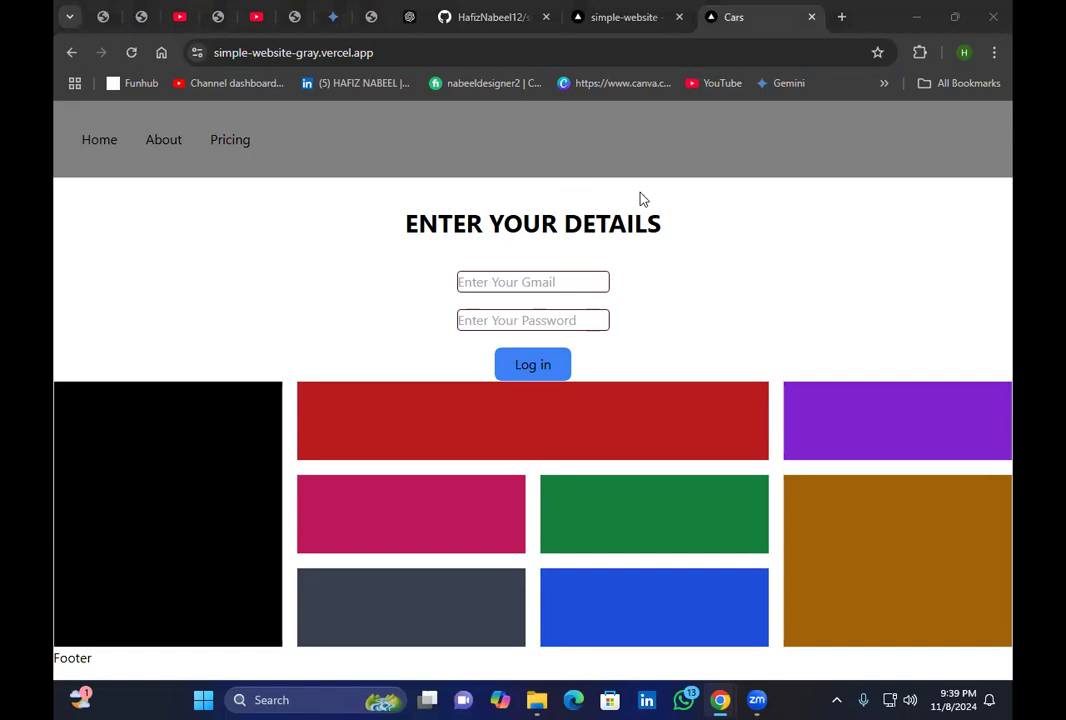
pyautogui.moveTo(683, 214); pyautogui.dragTo(392, 234)
pyautogui.click(390, 237)
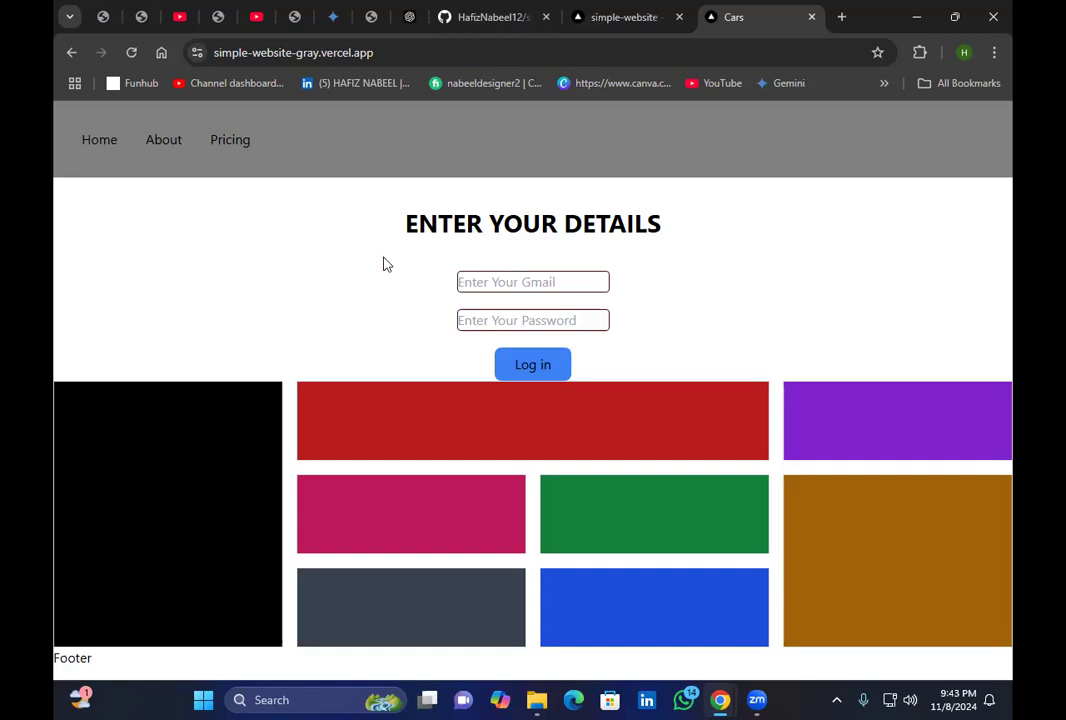
pyautogui.hotkey('ctrl', 'shift', 'Tab')
pyautogui.hotkey('ctrl', 'shift', 'Tab')
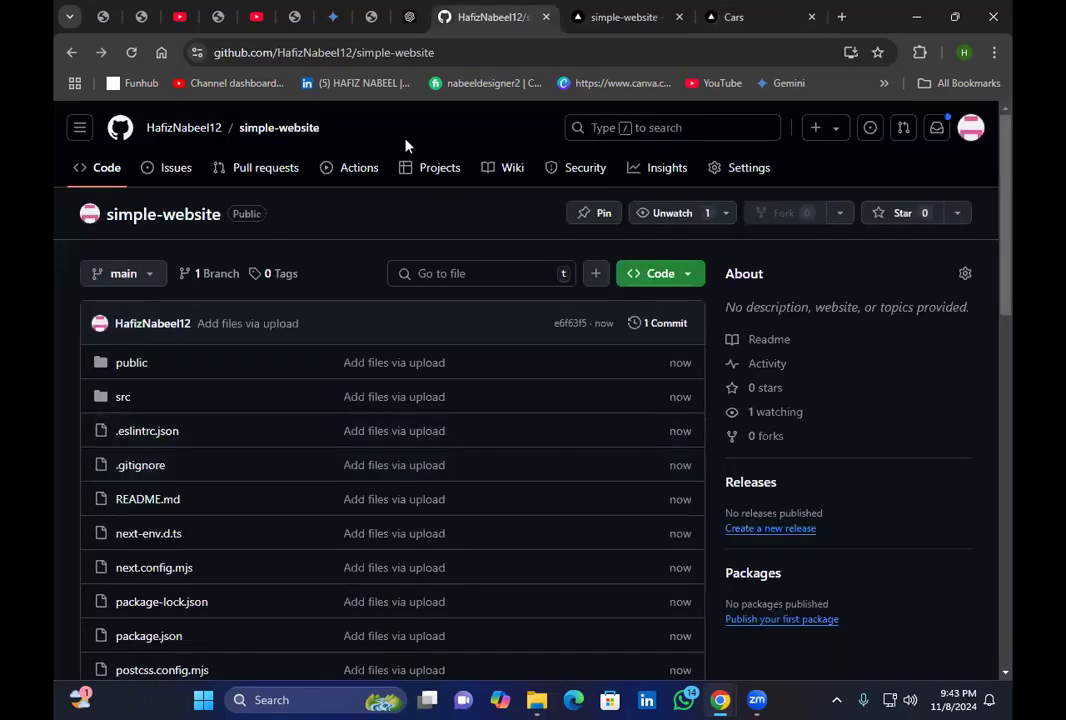
pyautogui.hotkey('ctrl', 'l')
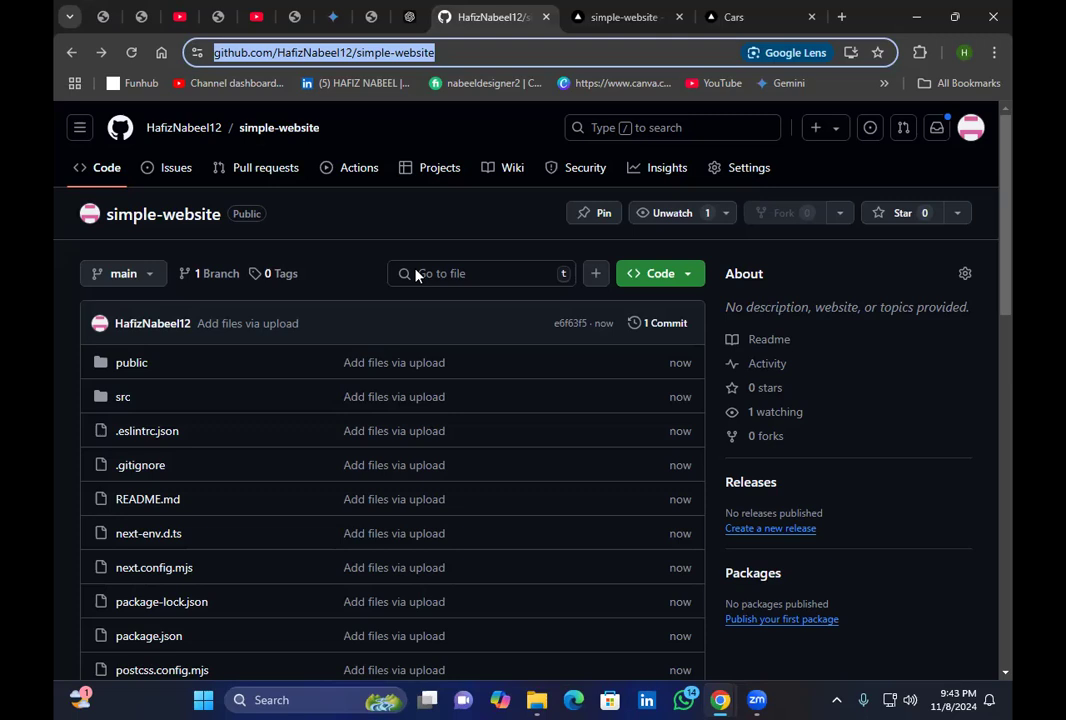
pyautogui.click(644, 8)
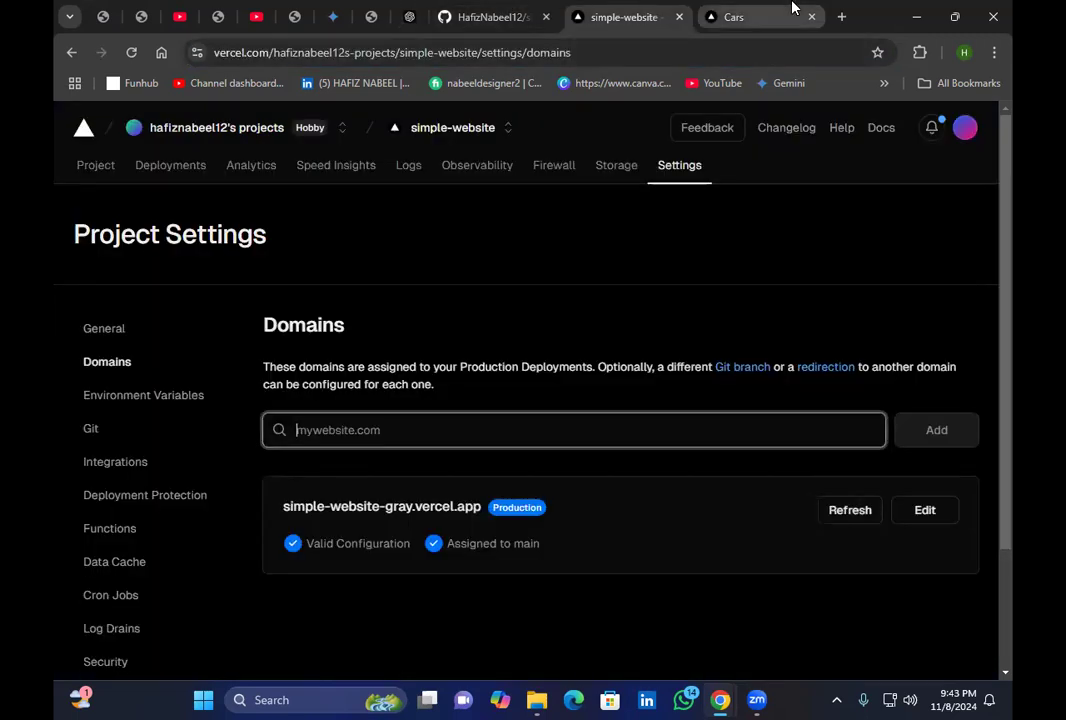